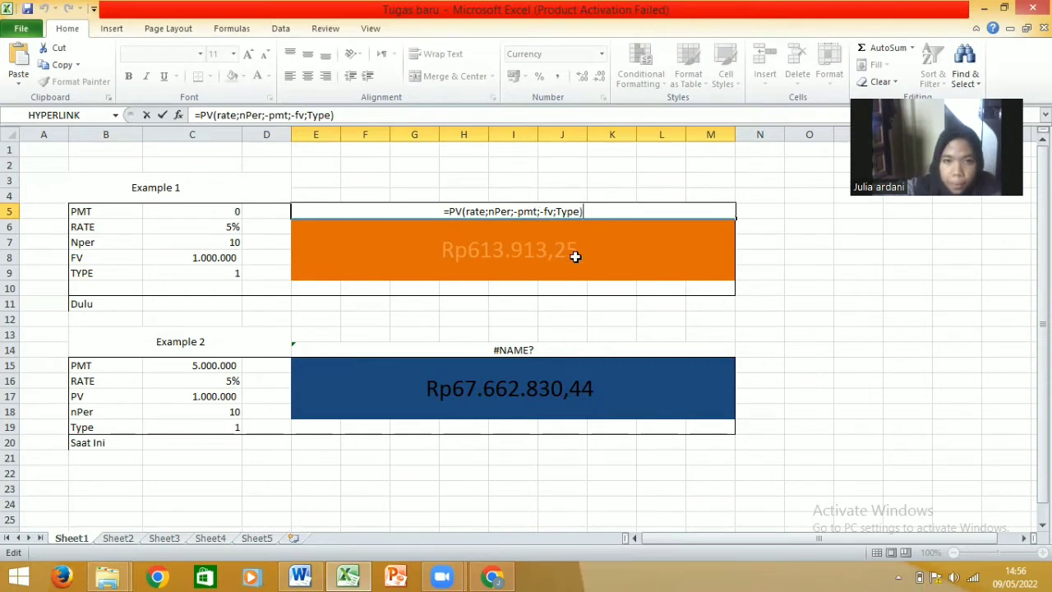
Inspect the formulas behind the Example 1 and Example 2 results in E6 and E15.
left_click(398, 250)
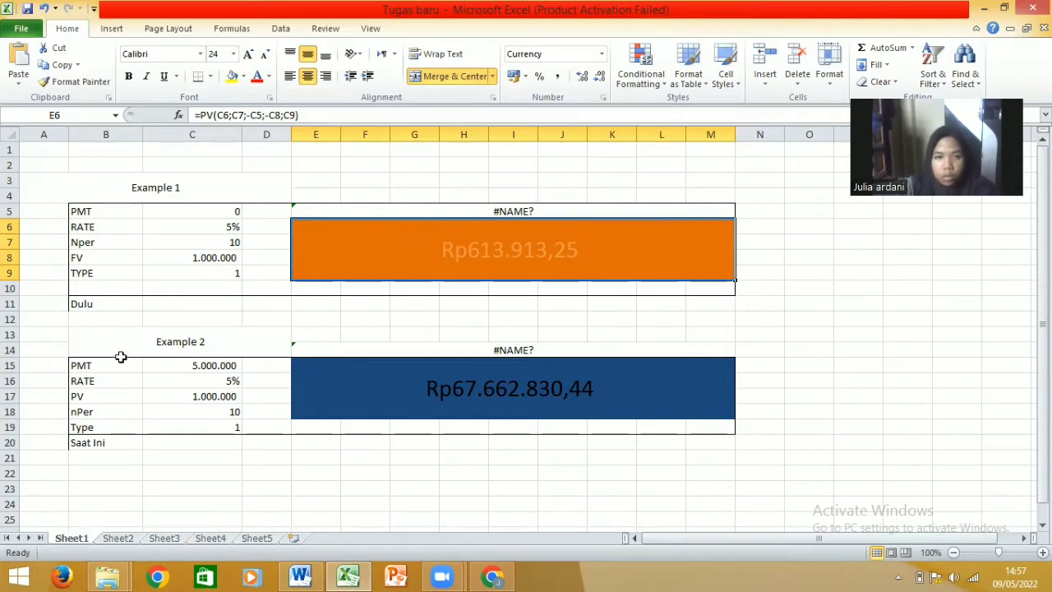
left_click(403, 388)
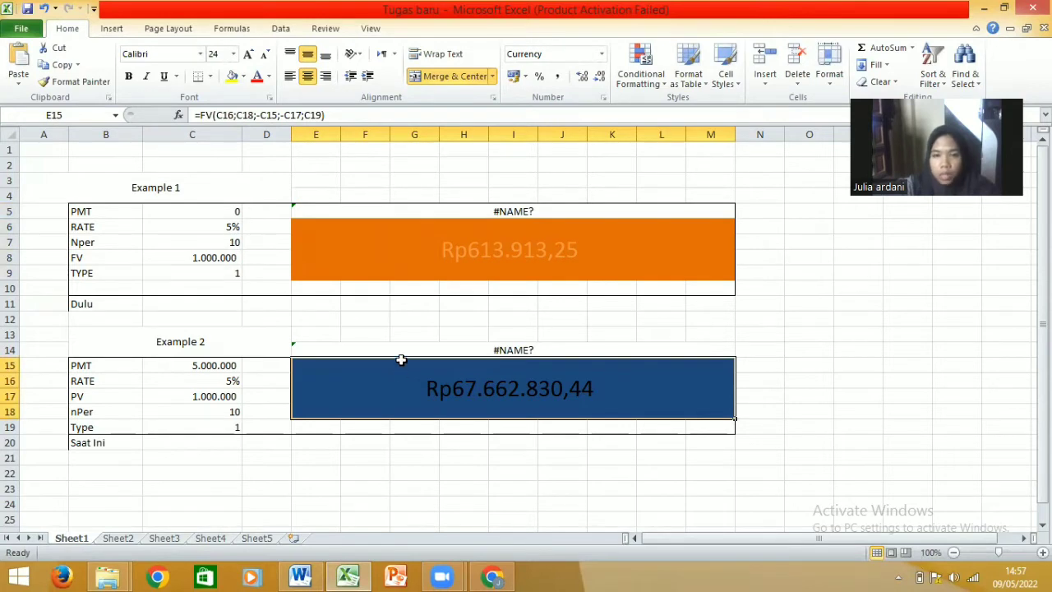
Replace the fv argument with pv in Example 2's formula in E14, making it =FV(rate;nPer;-pmt;-pv;Type).
left_click(406, 350)
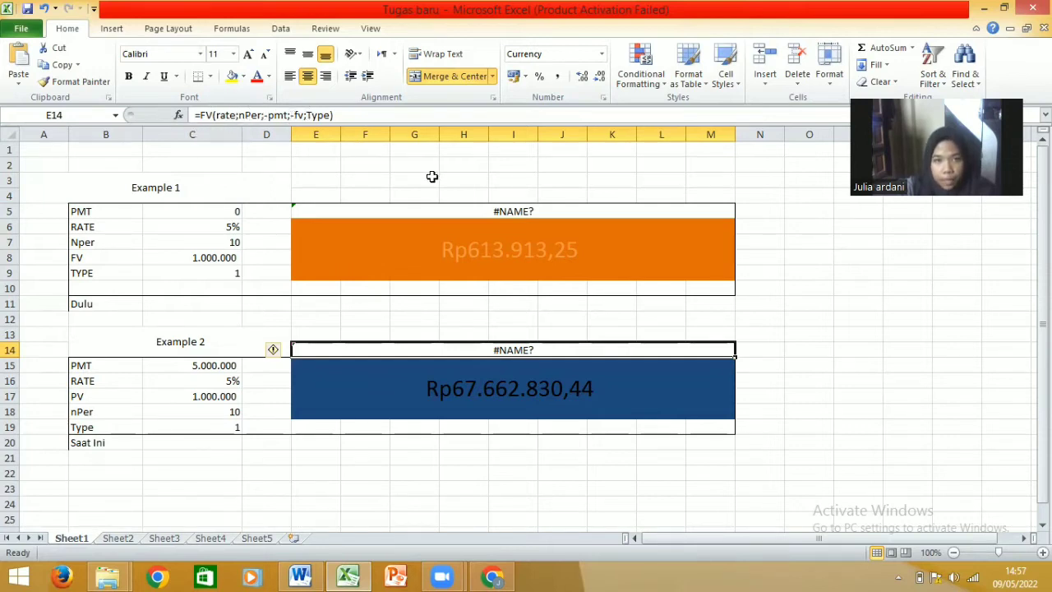
left_click(336, 117)
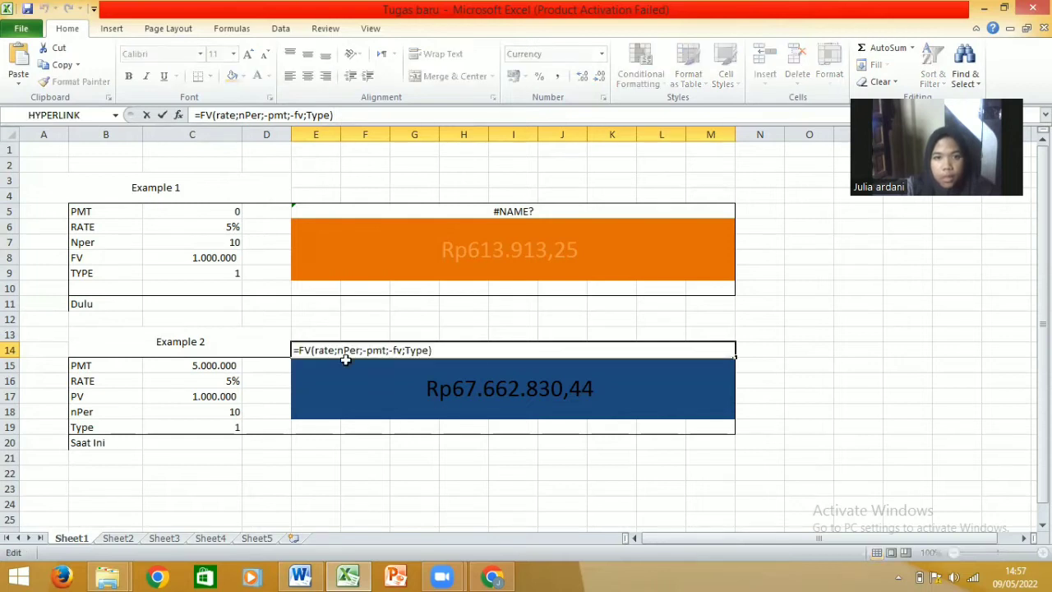
left_click(396, 351)
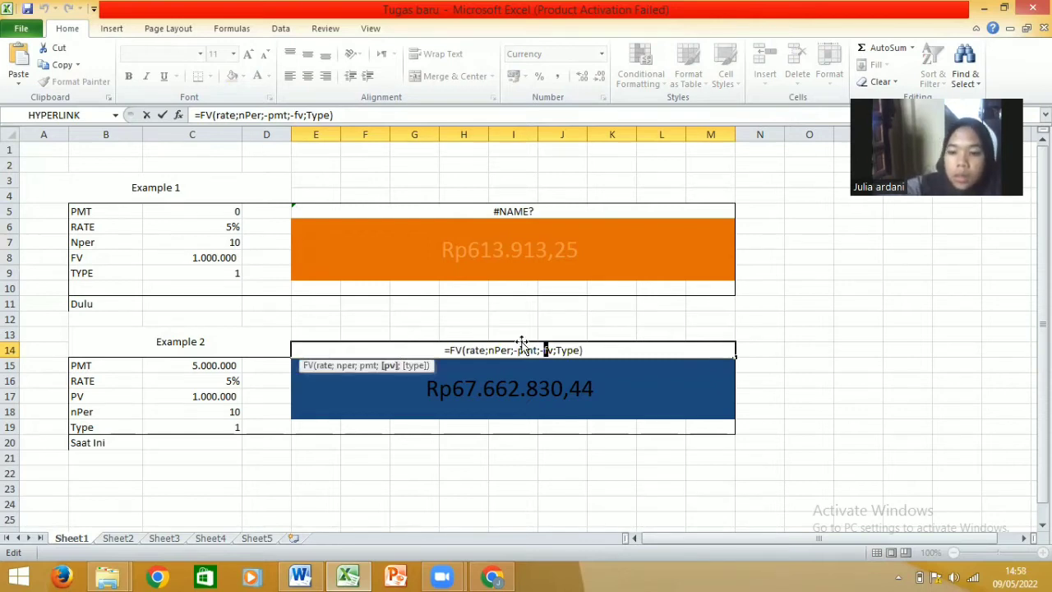
key("BackSpace")
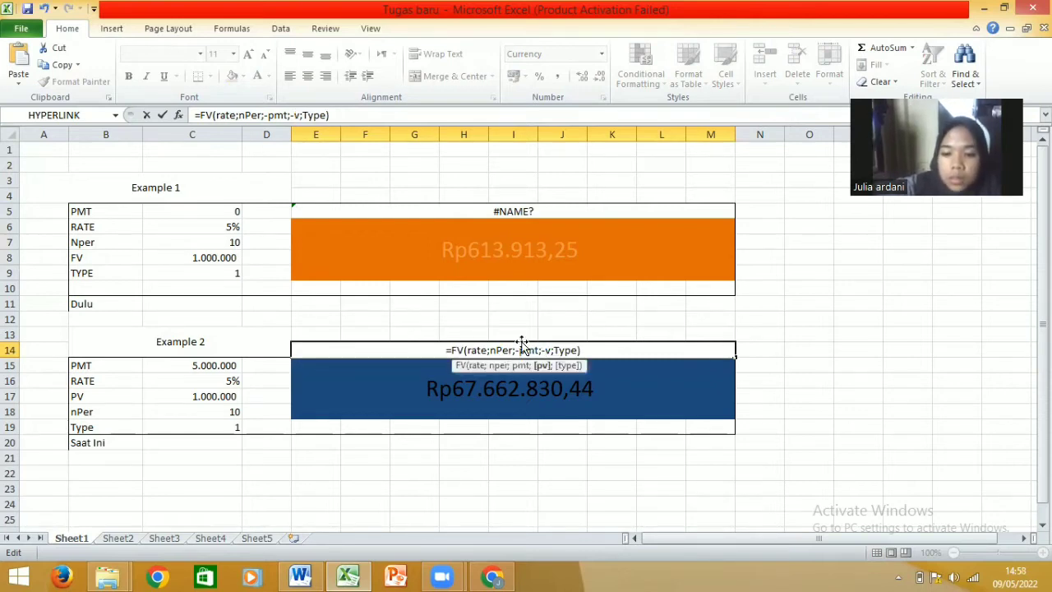
type("p")
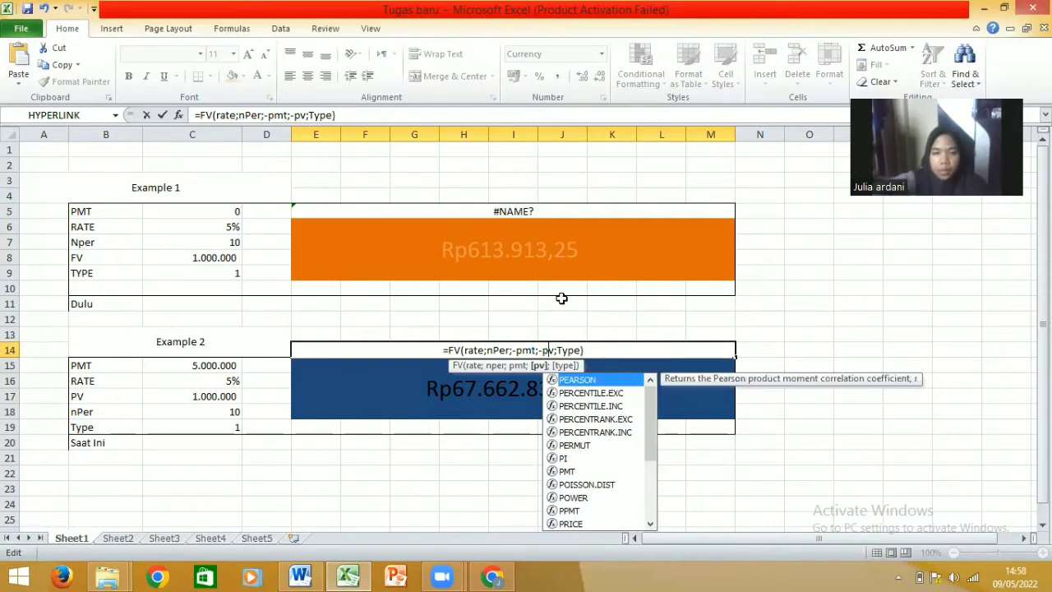
key("Return")
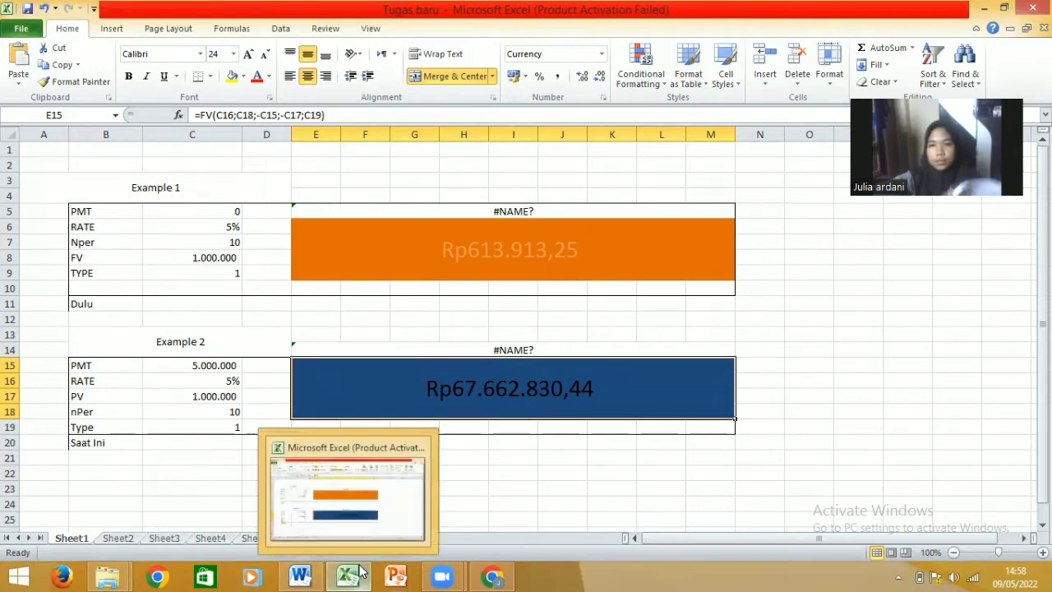
Switch to Sheet2 and look through the Tahun column of the FV and PV table.
left_click(120, 529)
left_click(119, 538)
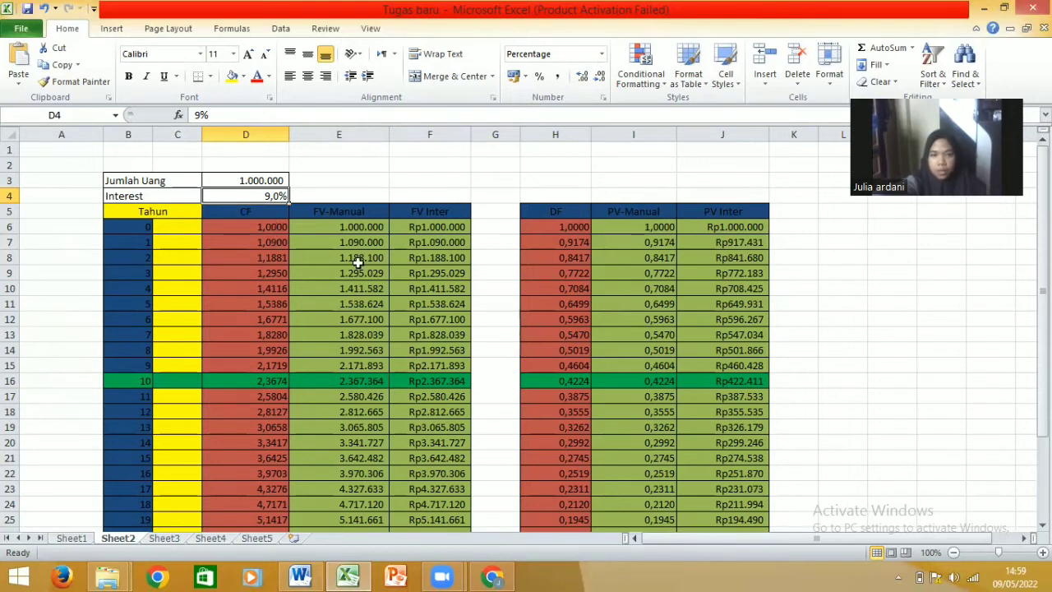
left_click(140, 211)
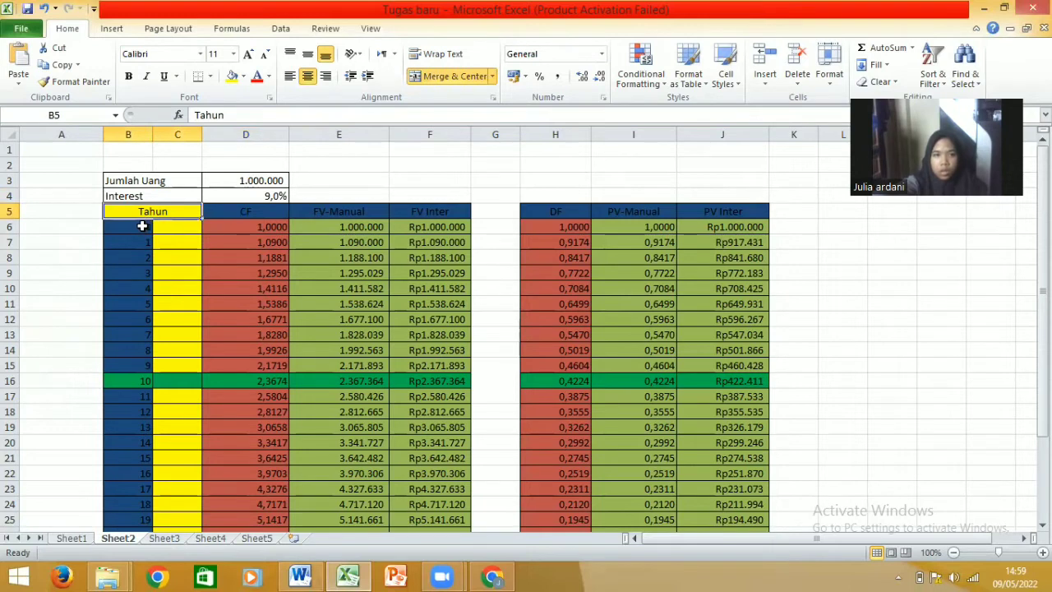
scroll(144, 215, "down", 1)
scroll(143, 296, "down", 4)
scroll(143, 314, "up", 4)
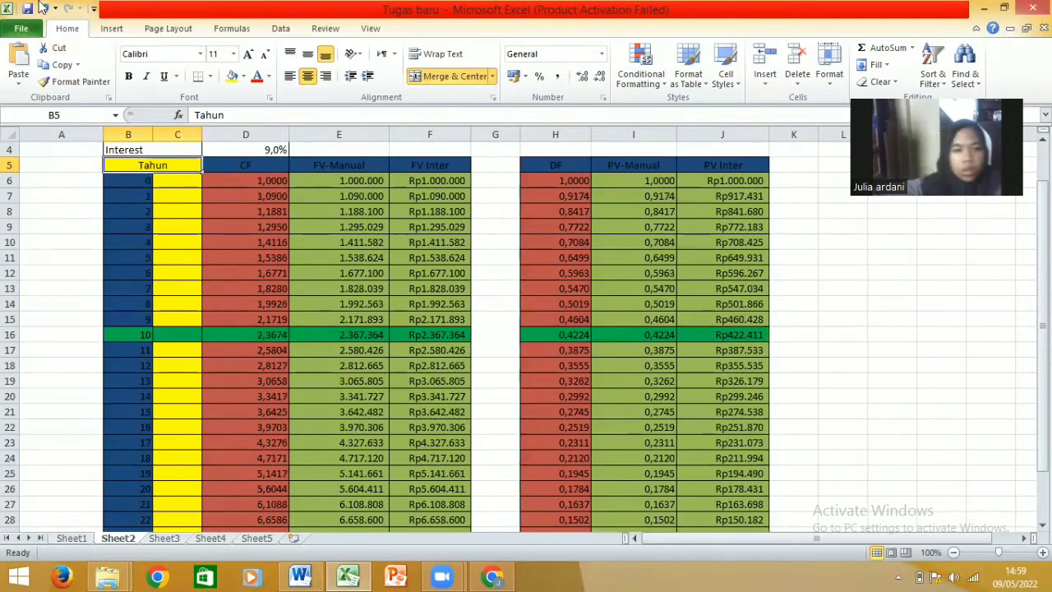
Clear the existing CF formula for year 0 in cell D6.
left_click(253, 184)
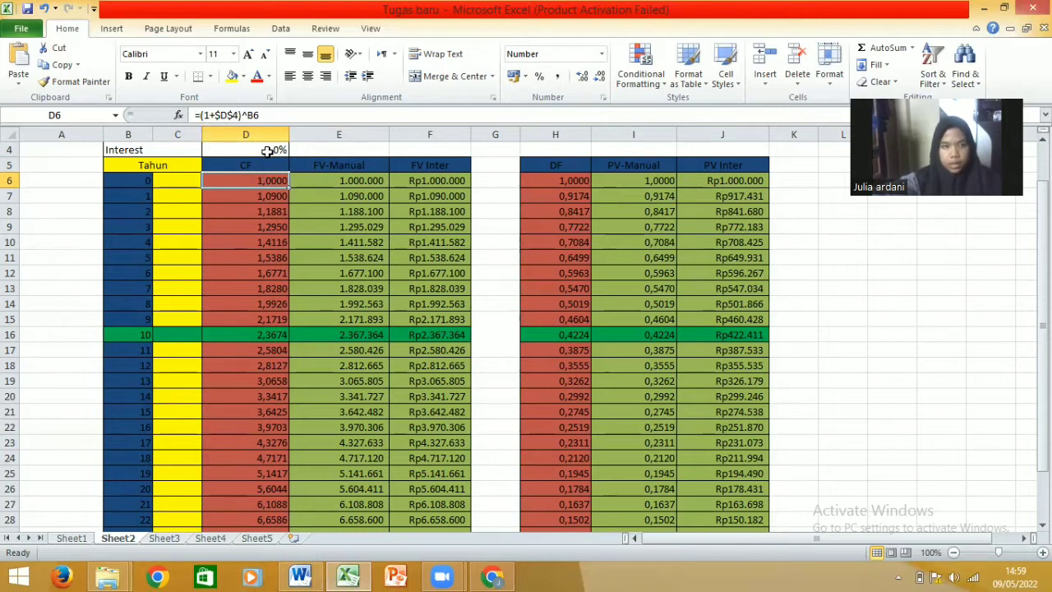
left_click(262, 116)
key("BackSpace")
key("BackSpace")
key("BackSpace")
key("BackSpace")
key("BackSpace")
key("BackSpace")
key("BackSpace")
key("BackSpace")
key("BackSpace")
key("BackSpace")
key("BackSpace")
key("BackSpace")
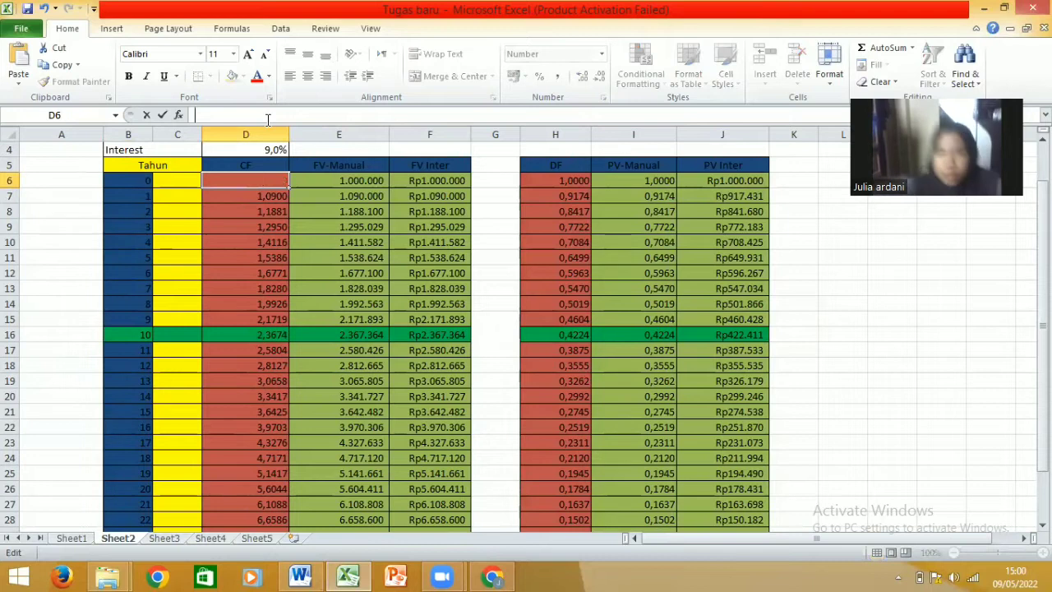
Enter the compound factor formula =(1+$D$4)^B6 in D6, with an absolute reference to the interest cell.
type("=")
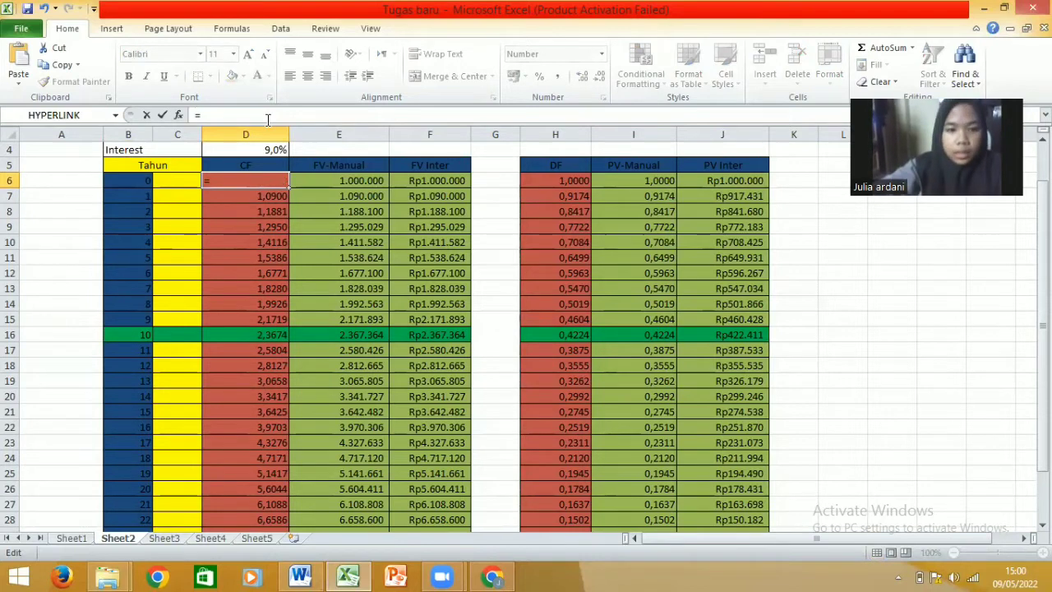
key("ctrl+super+o")
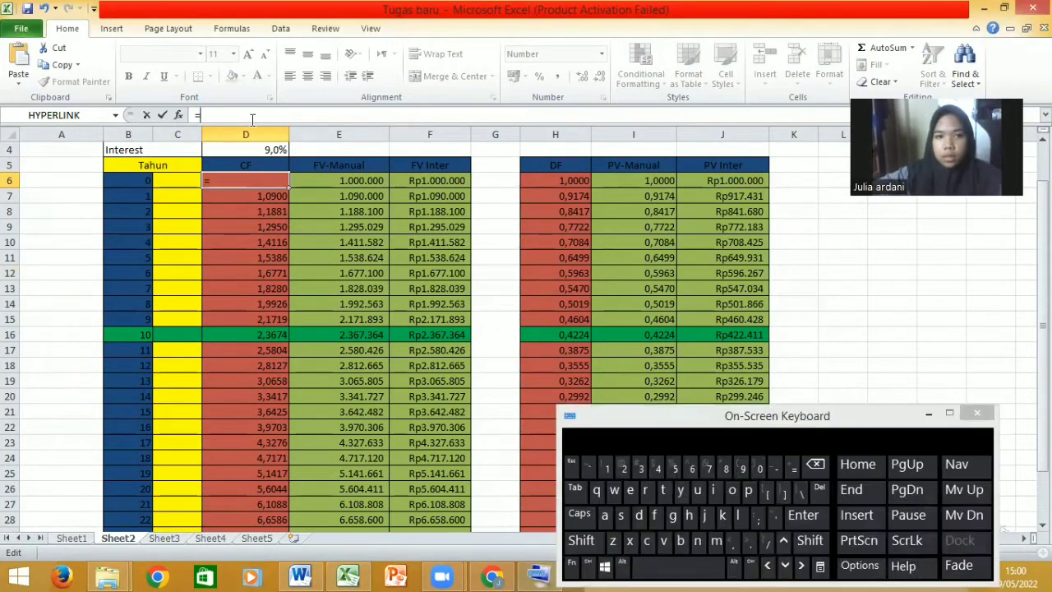
left_click(810, 542)
left_click(741, 468)
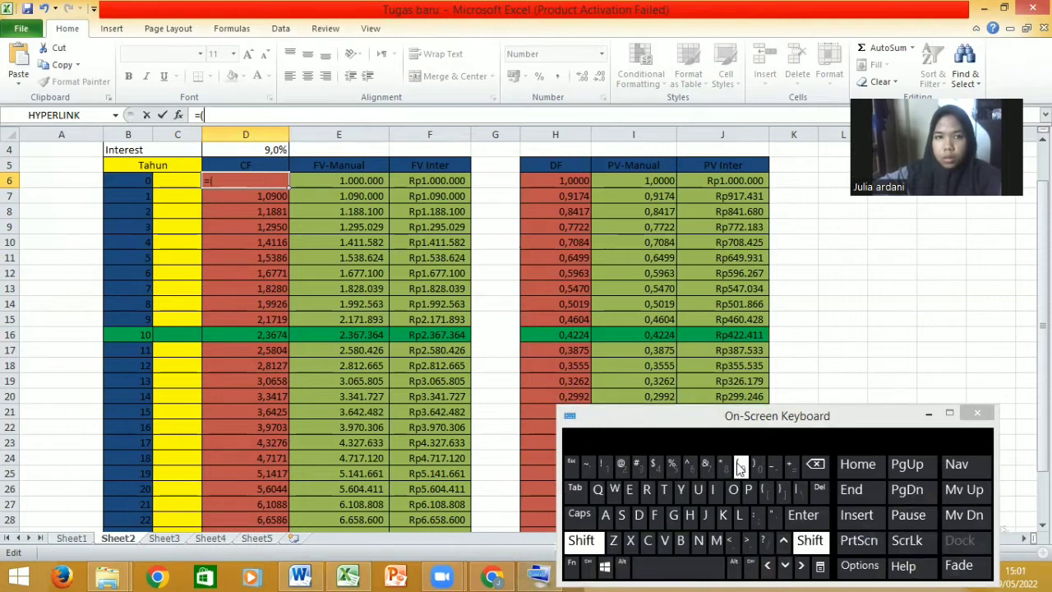
type("1+")
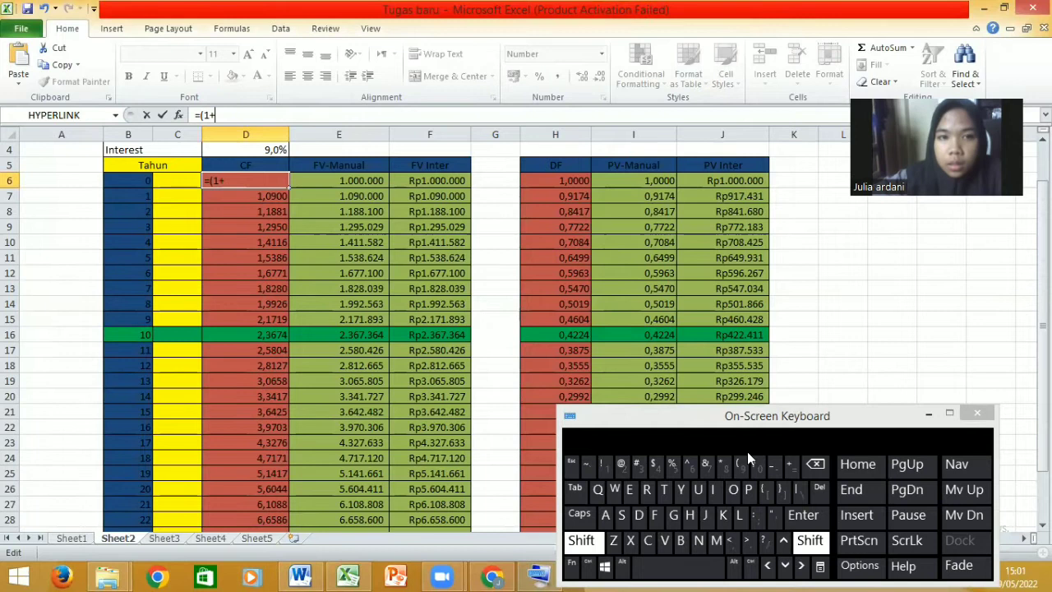
left_click(259, 153)
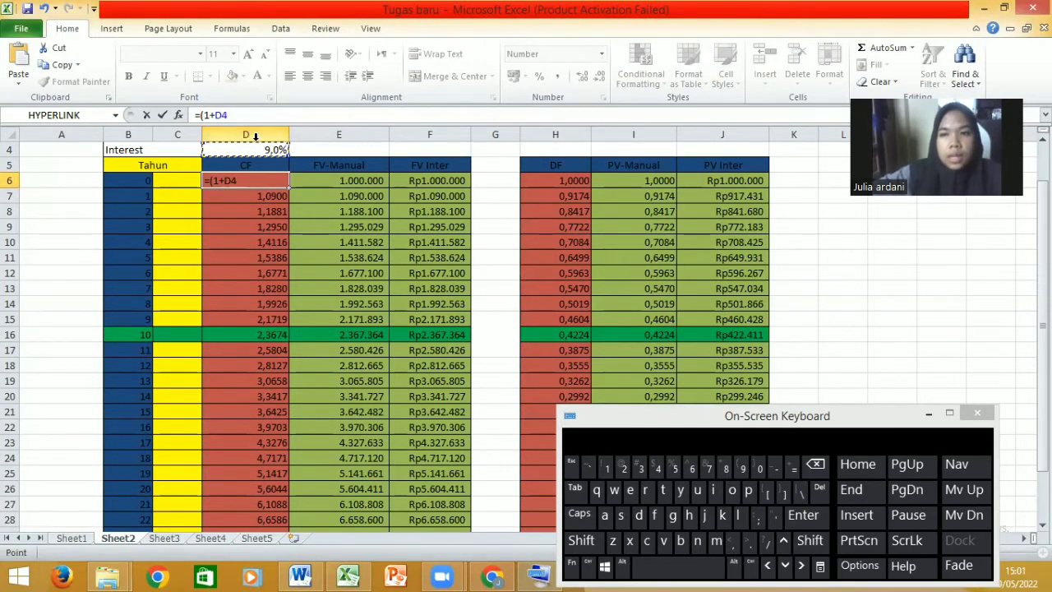
key("F4")
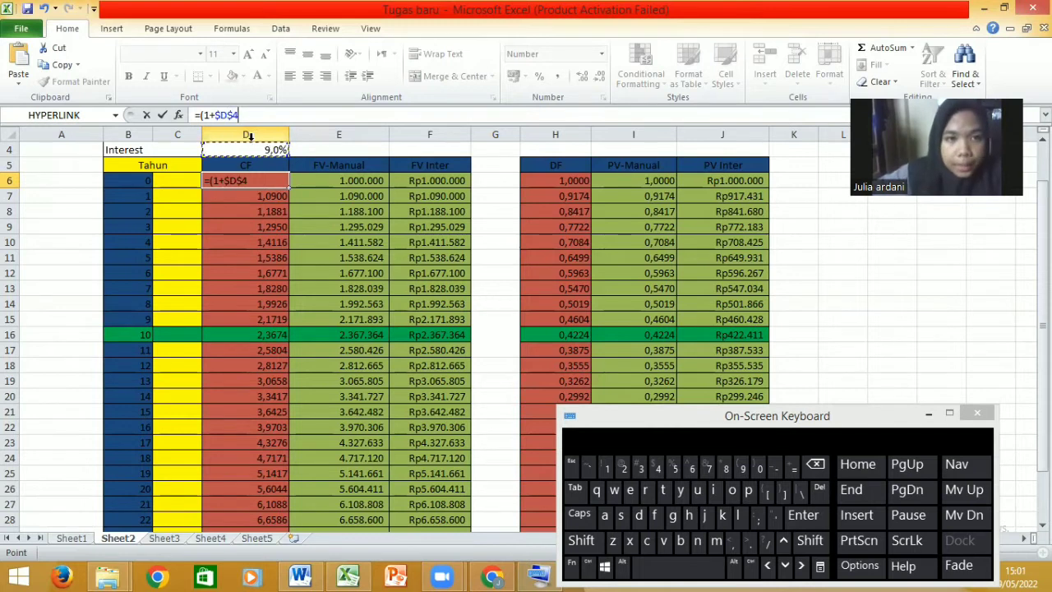
left_click(810, 540)
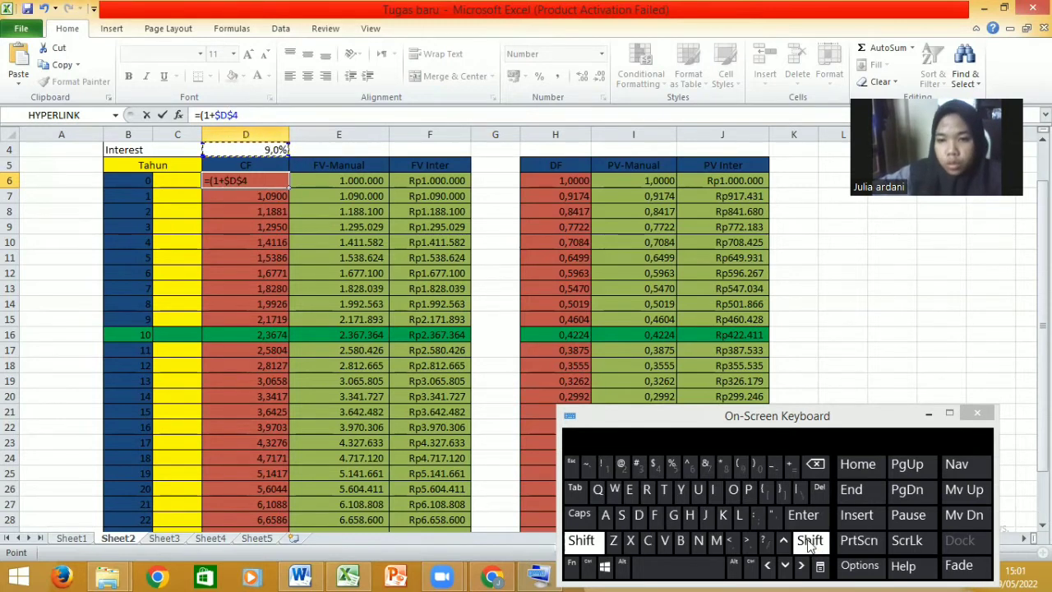
left_click(758, 468)
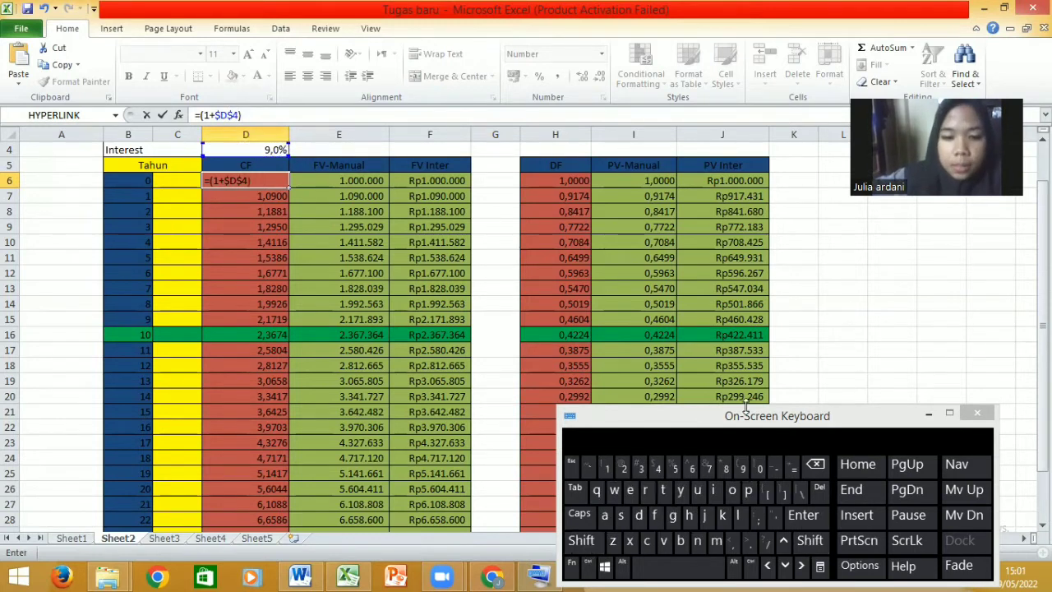
key("shift")
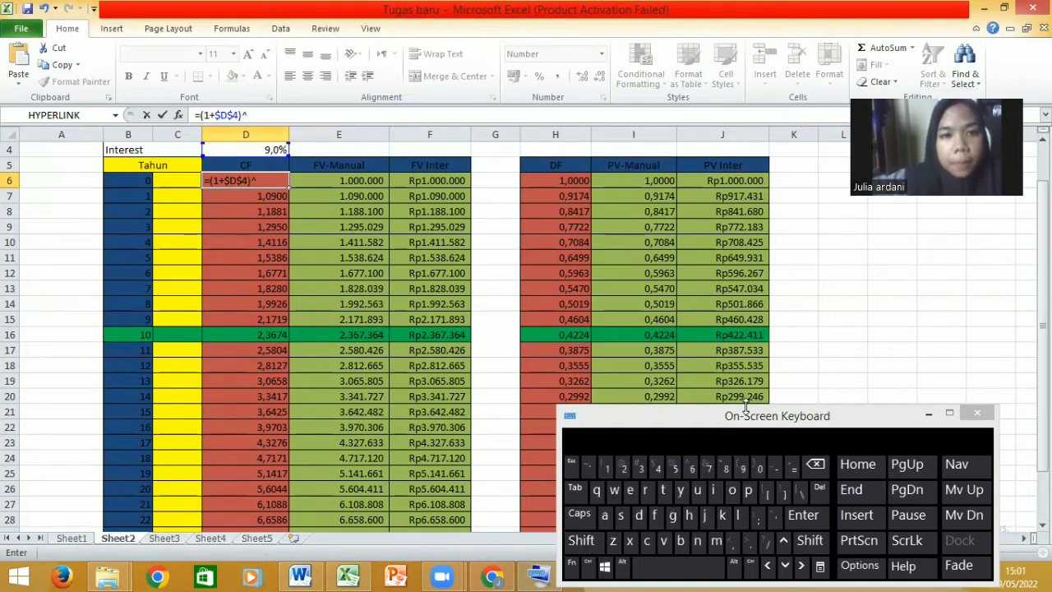
left_click(141, 183)
key("Return")
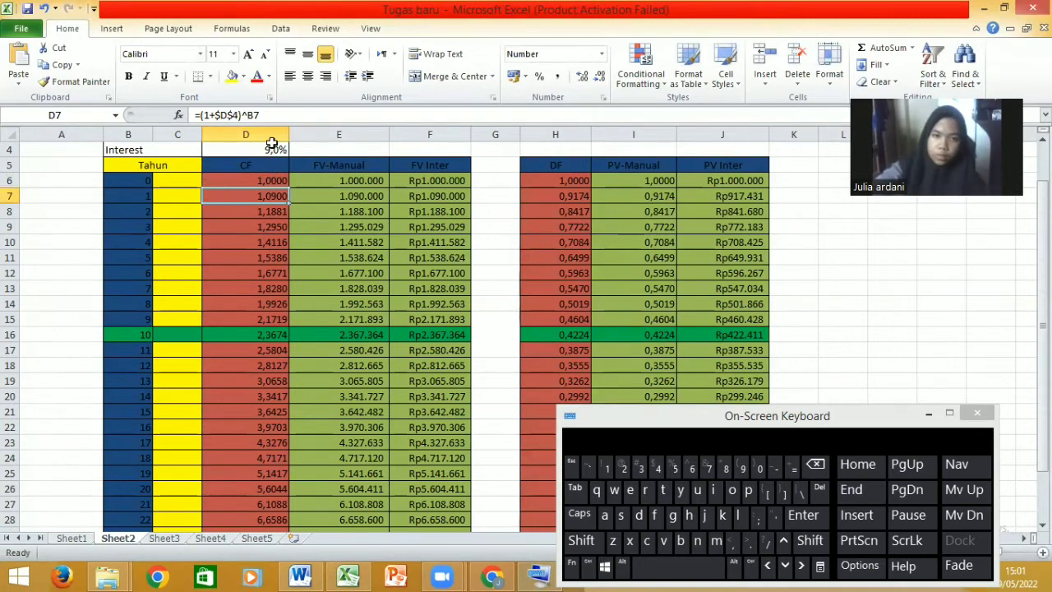
Reset D6 to the General number format and increase its decimals to four places.
left_click(268, 181)
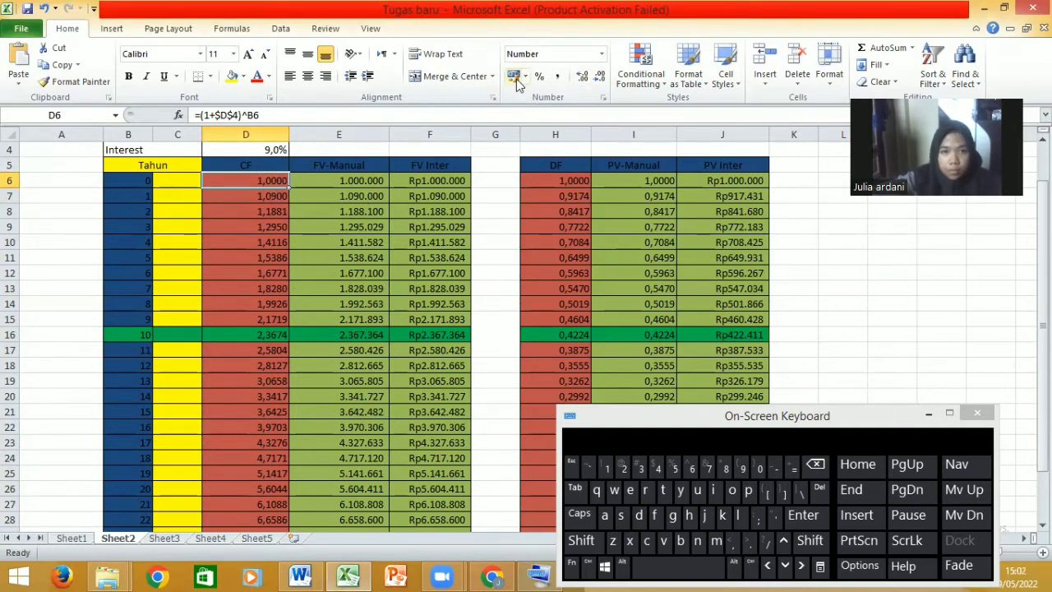
left_click(601, 54)
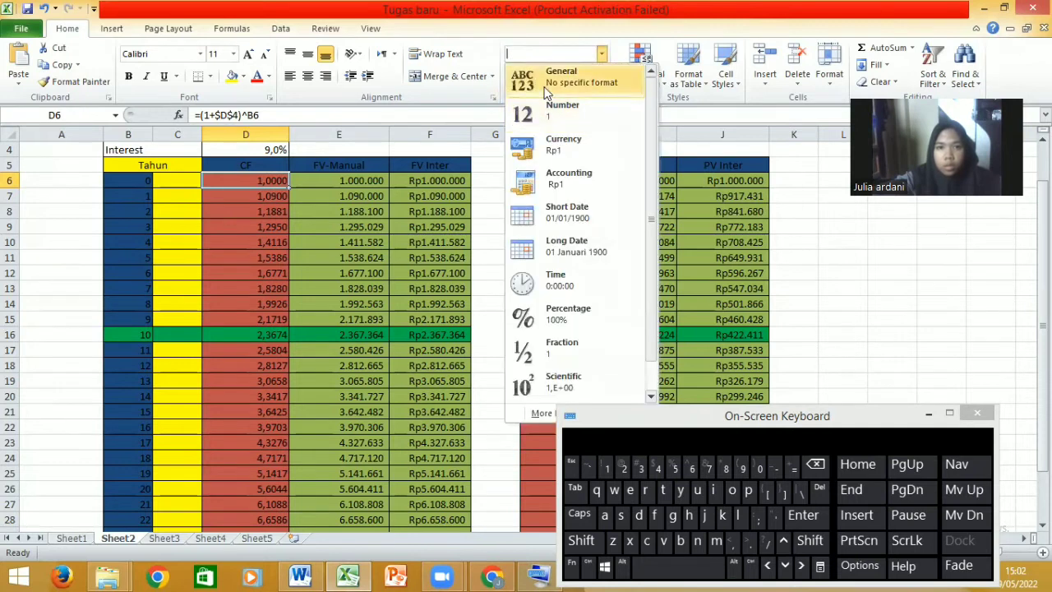
left_click(568, 76)
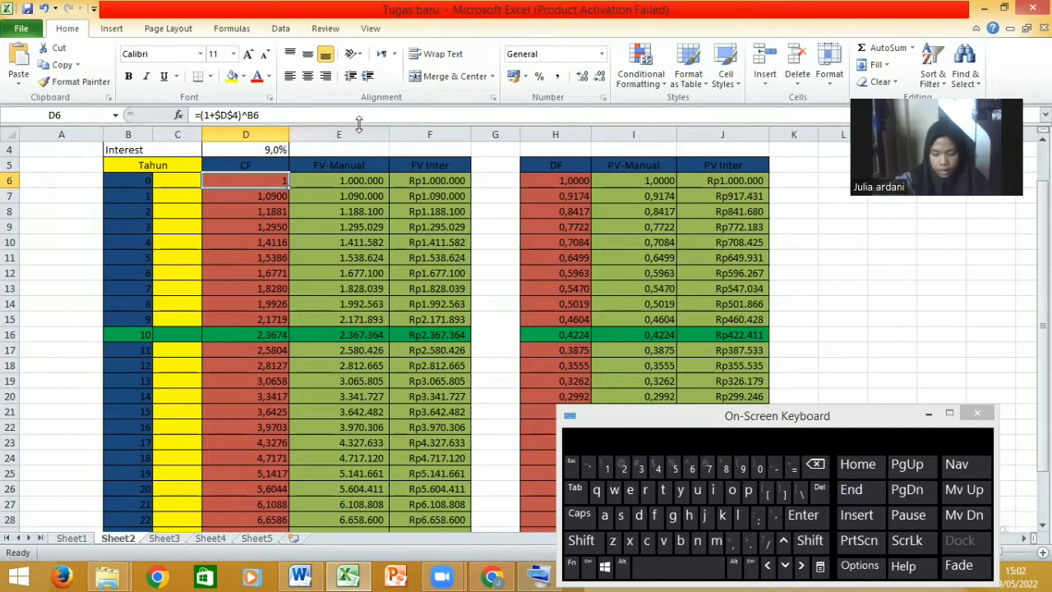
left_click(582, 76)
left_click(582, 76)
left_click(583, 76)
left_click(584, 76)
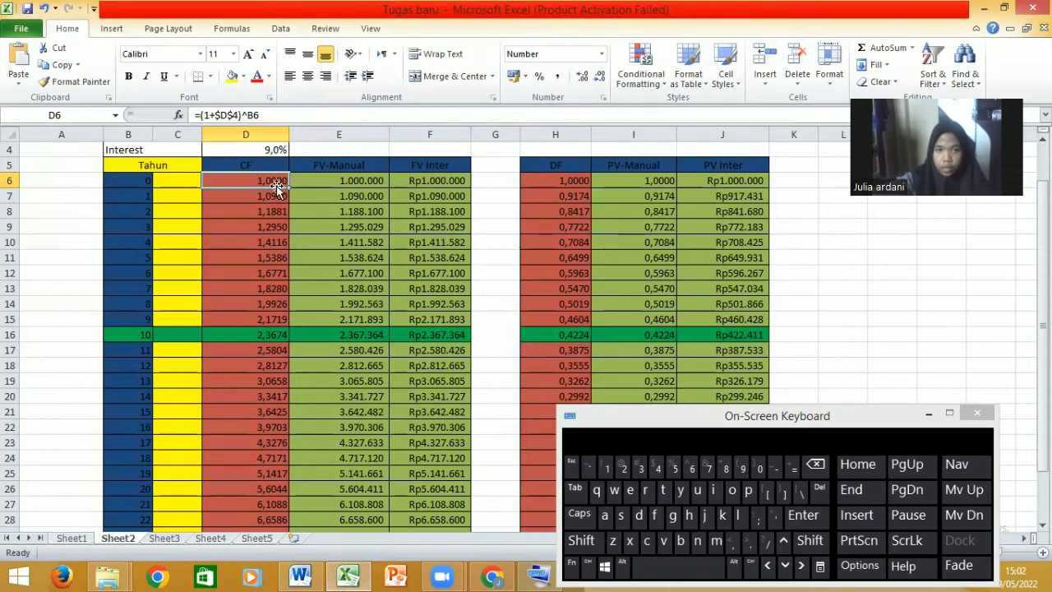
Fill the year 0 formula from D6 down the whole CF column and undo the fill.
left_click(245, 194)
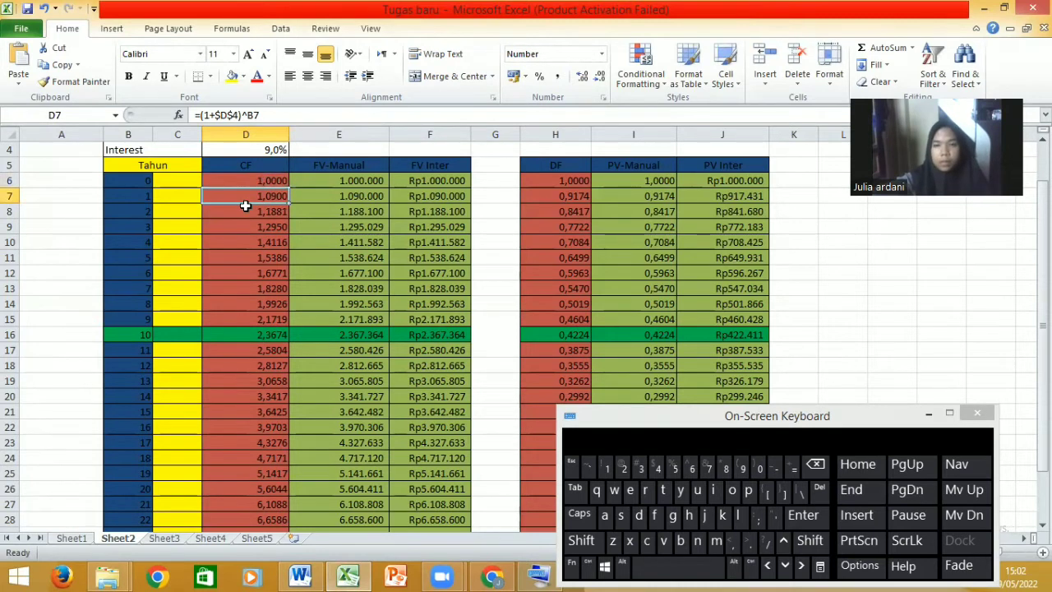
left_click(247, 181)
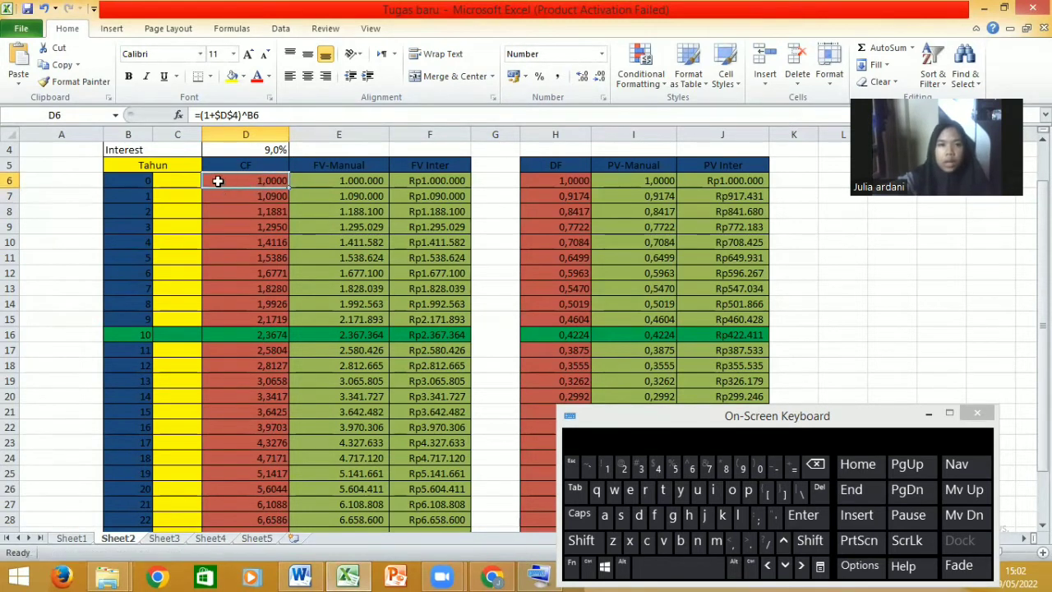
left_click(247, 197)
left_click(229, 182)
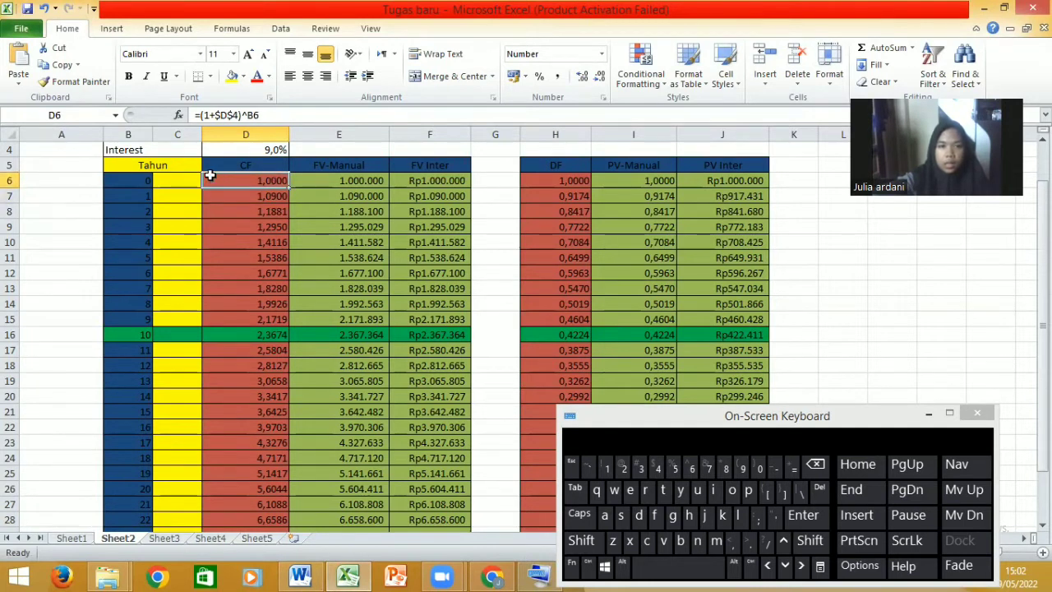
double_click(288, 187)
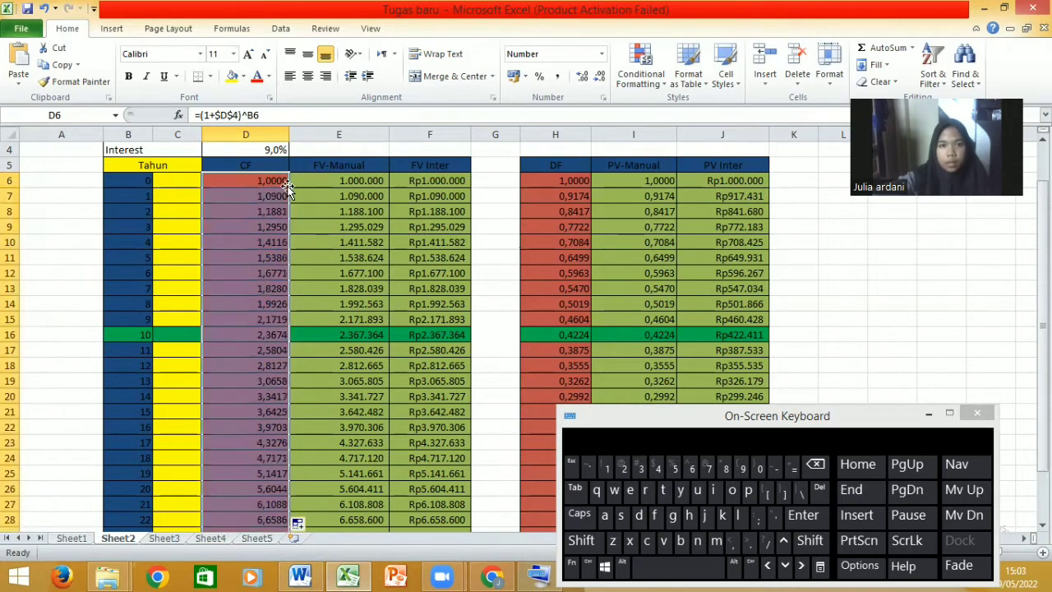
left_click(268, 347)
left_click(268, 333)
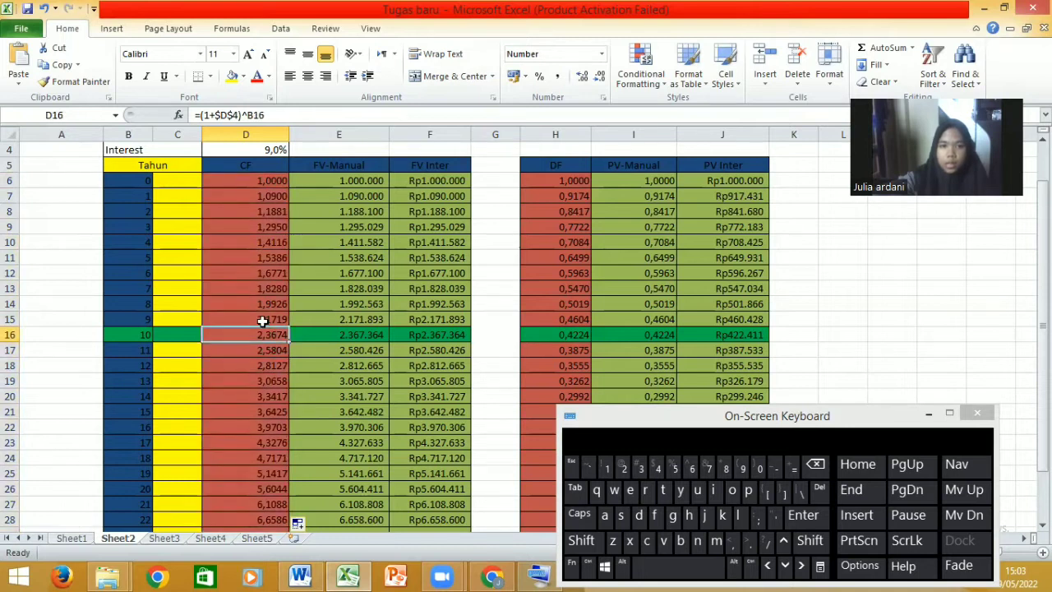
left_click(44, 9)
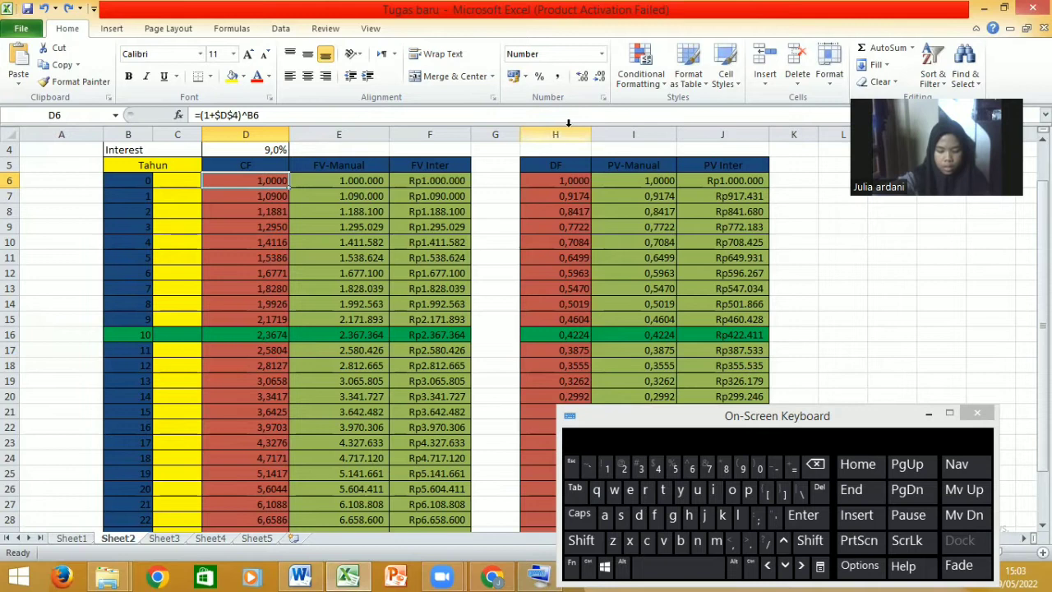
Inspect the discount factor formula for year 0 in H6 alongside the interest input.
left_click(575, 165)
left_click(564, 186)
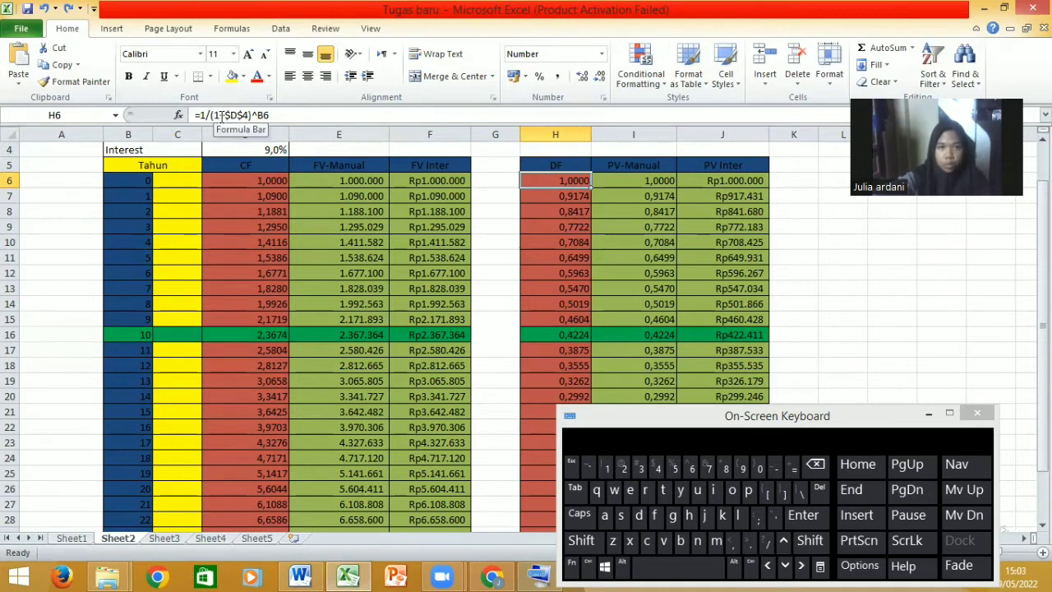
scroll(420, 167, "up", 1)
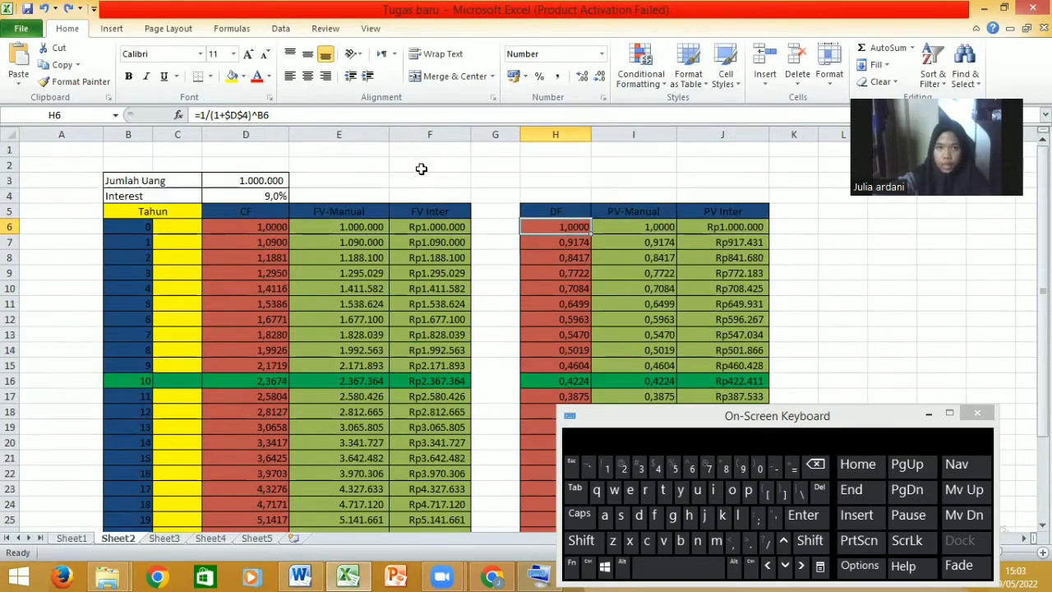
Compare the discount factor formulas in H6 and H7 with the interest input in D4.
left_click(275, 194)
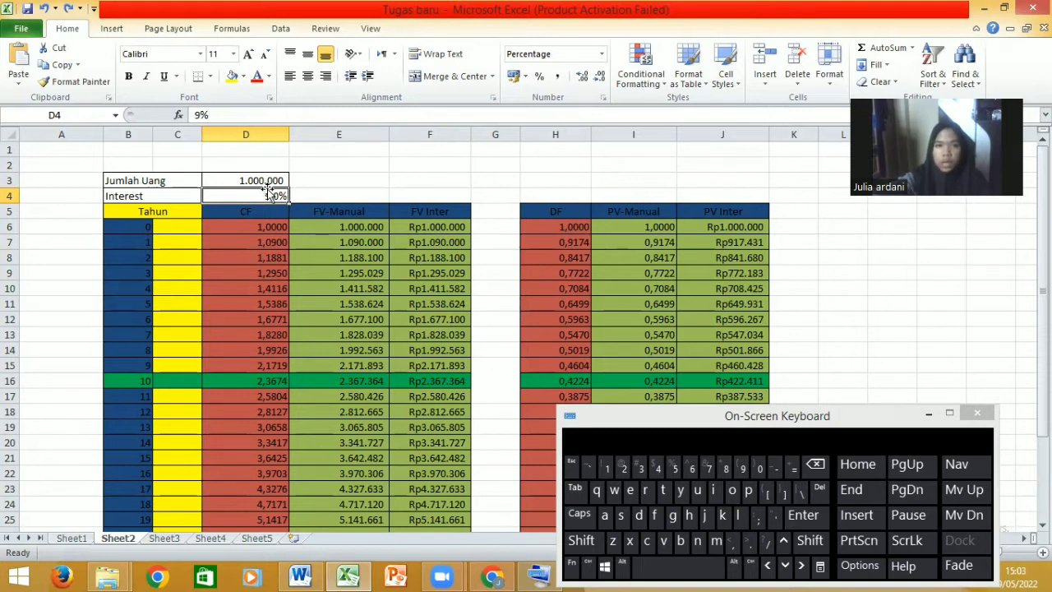
left_click(576, 242)
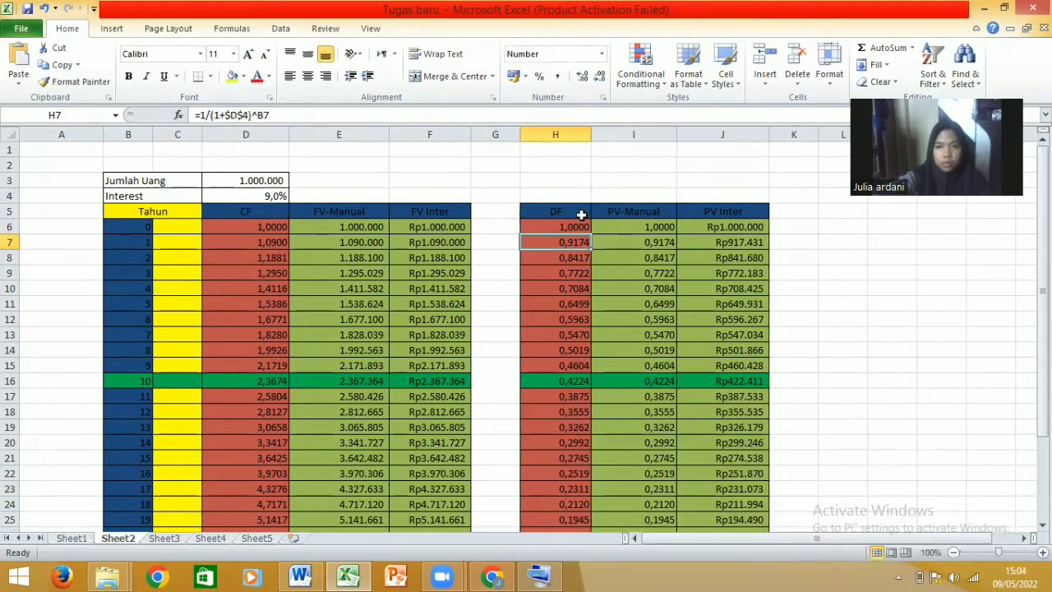
left_click(575, 227)
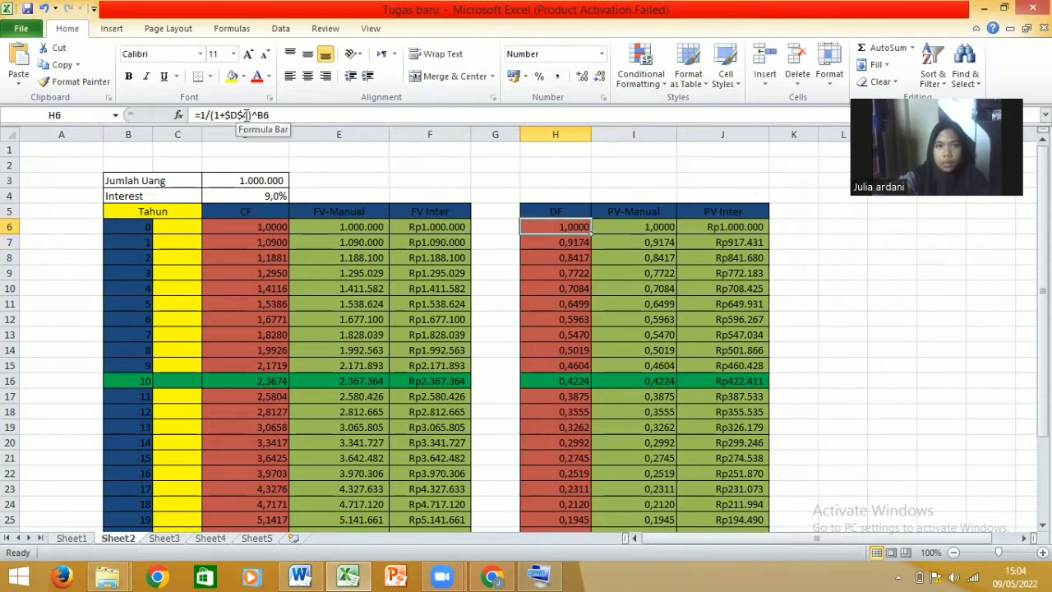
left_click(578, 242)
left_click(575, 227)
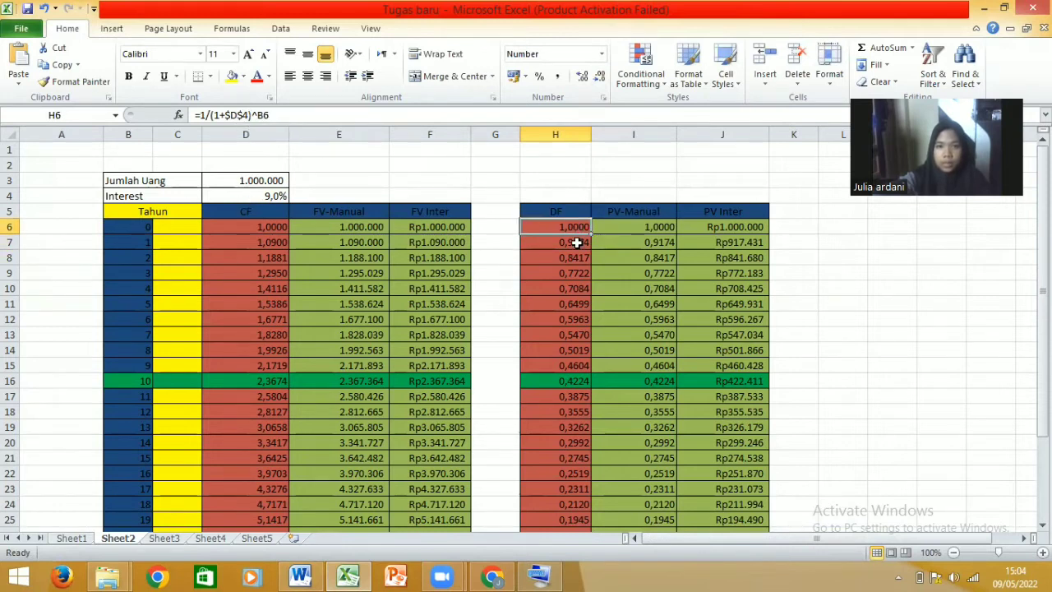
Examine the FV-Manual formula in E6 together with the amount in D3 and the compound factor in D6 that it multiplies.
left_click(321, 211)
left_click(340, 230)
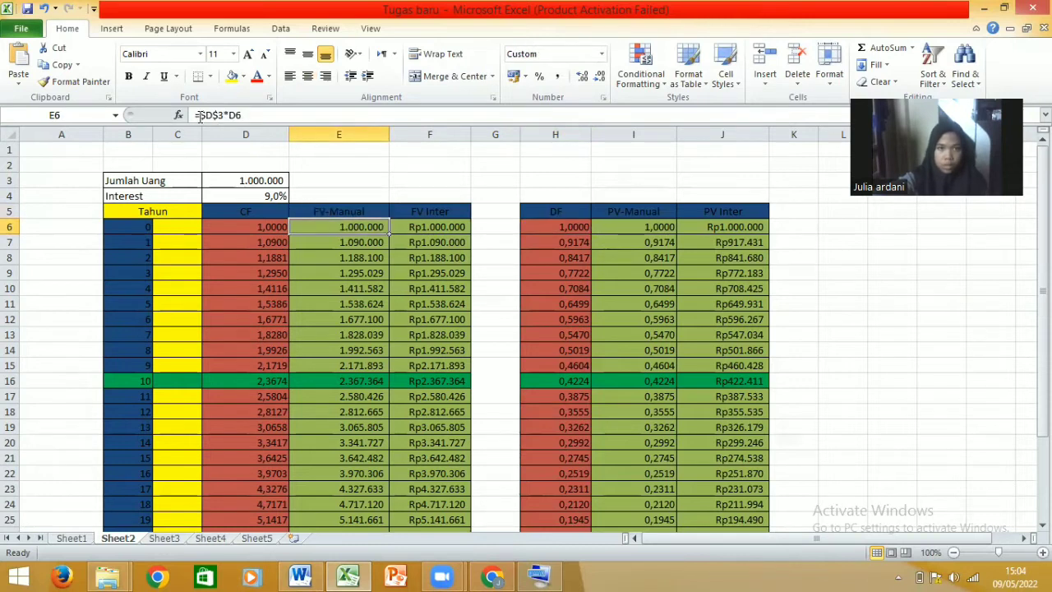
left_click(256, 184)
left_click(258, 225)
left_click(366, 229)
left_click(237, 178)
left_click(341, 227)
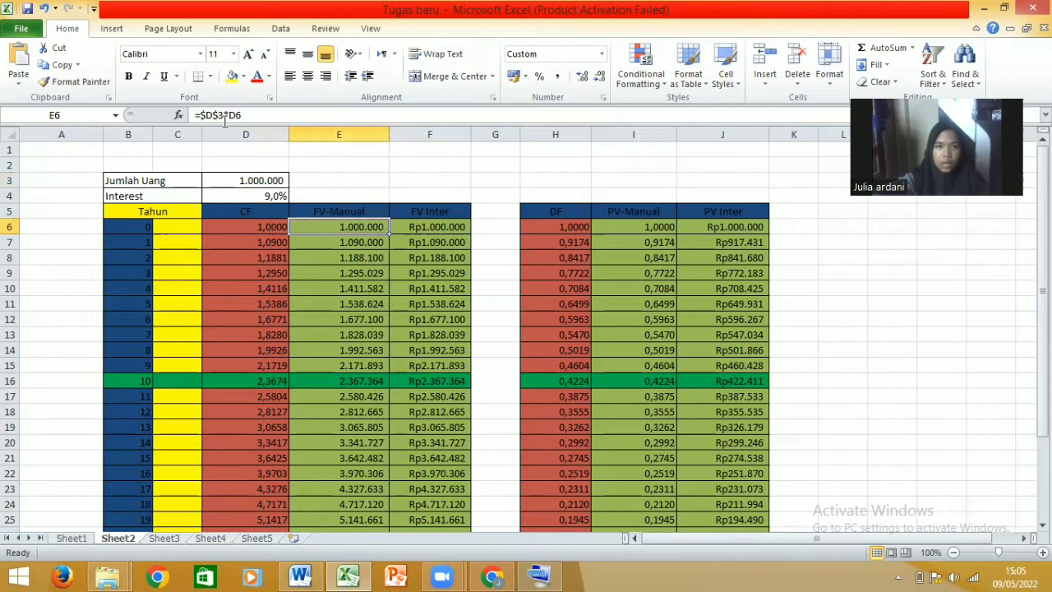
left_click(251, 228)
left_click(357, 227)
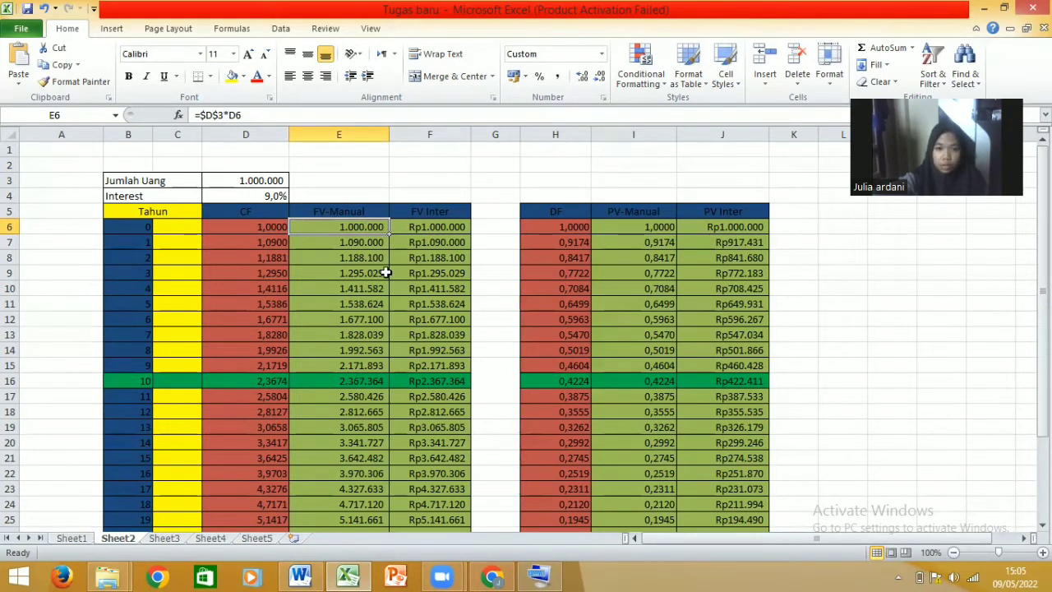
Fill the year 0 formula from E6 down the FV-Manual column and undo the last fill.
left_click_drag(386, 233, 374, 367)
left_click(385, 227)
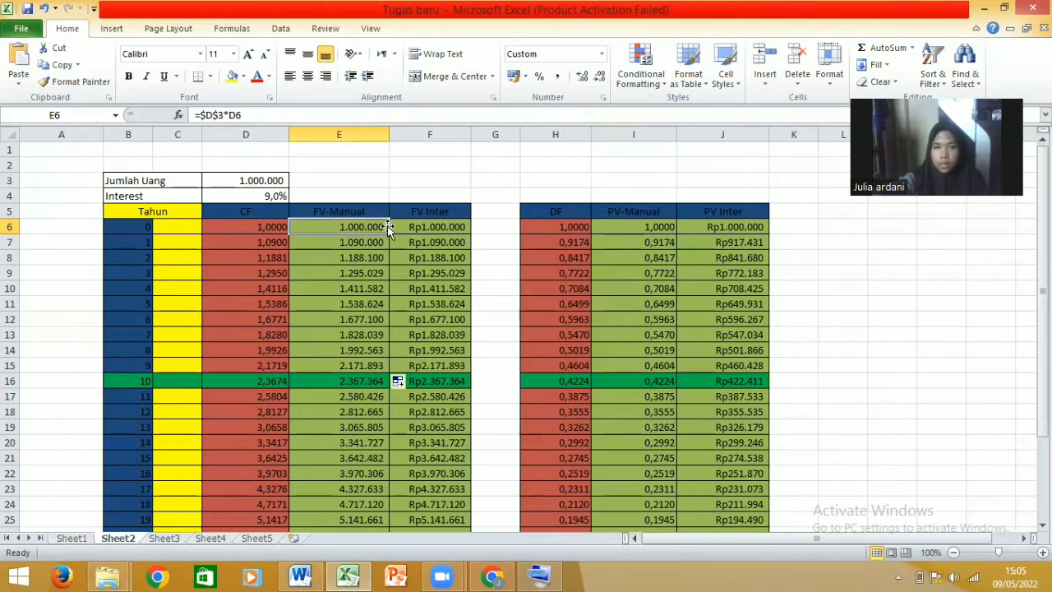
double_click(386, 233)
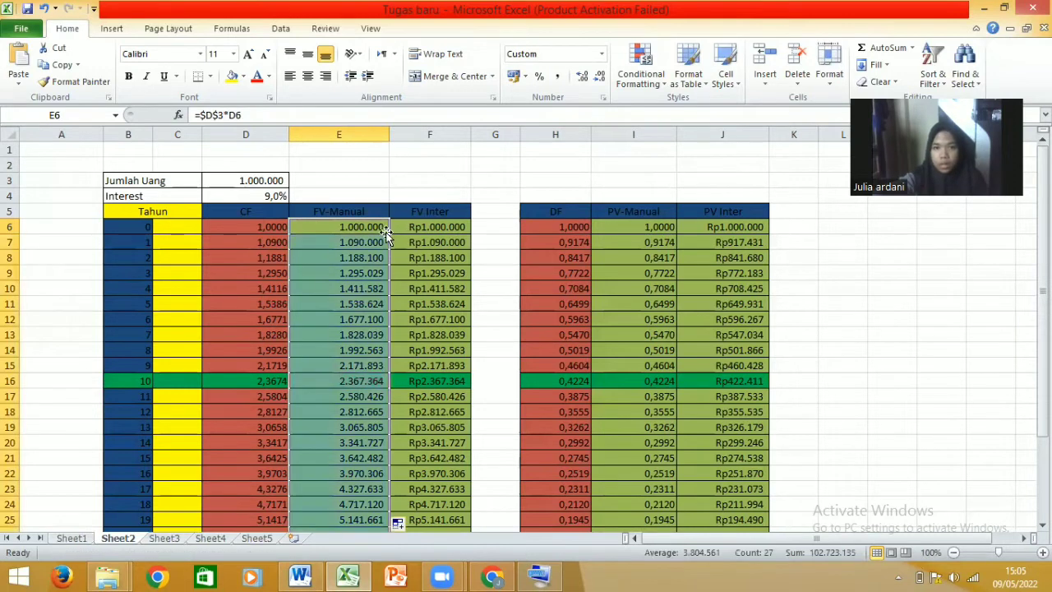
left_click(47, 8)
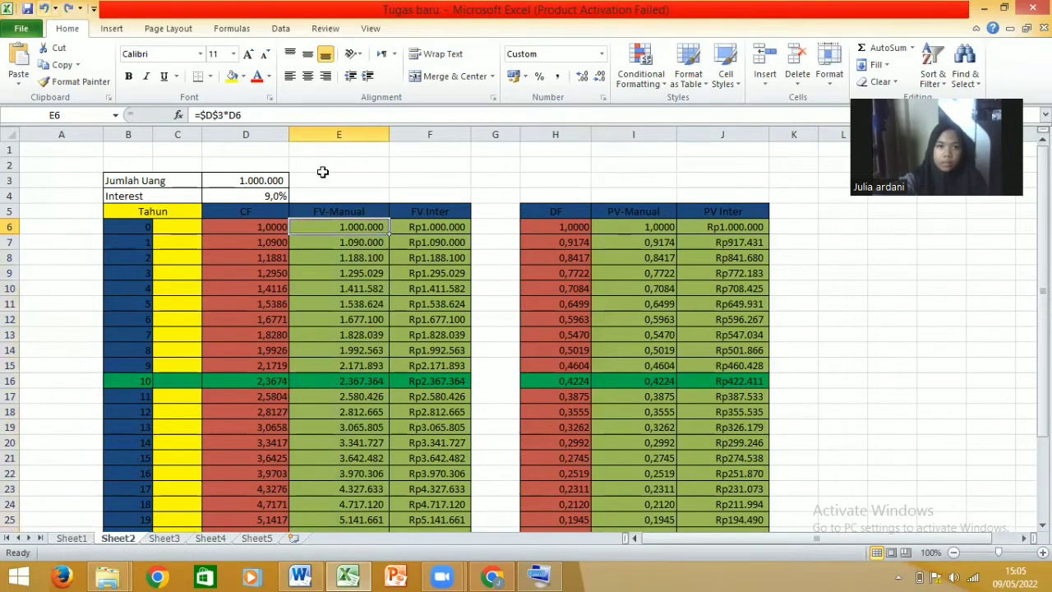
Examine the FV function in F6 and the year cell B6 that it uses as the number of periods.
left_click(444, 228)
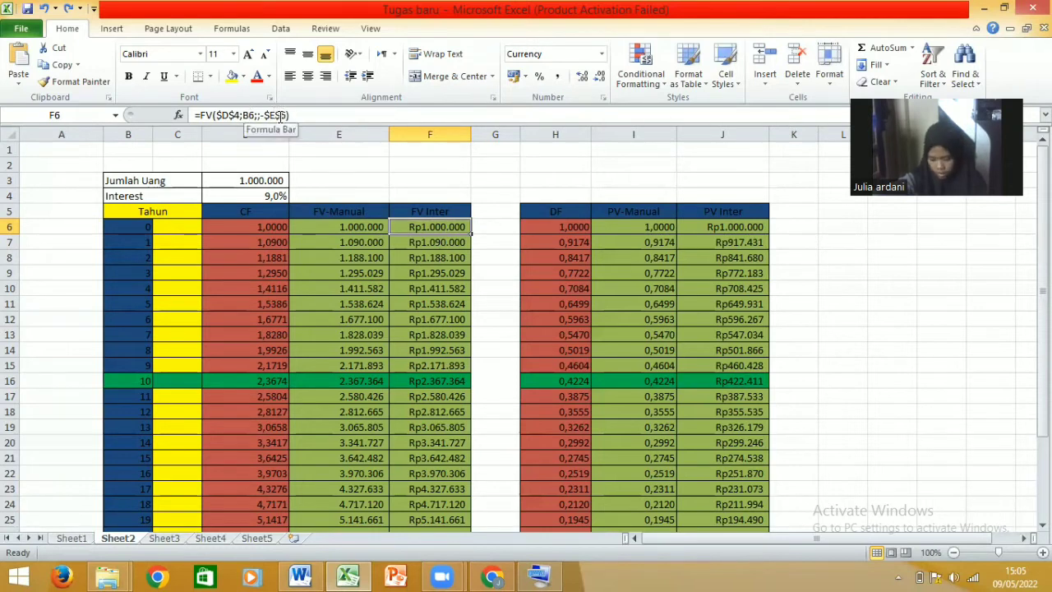
left_click(148, 227)
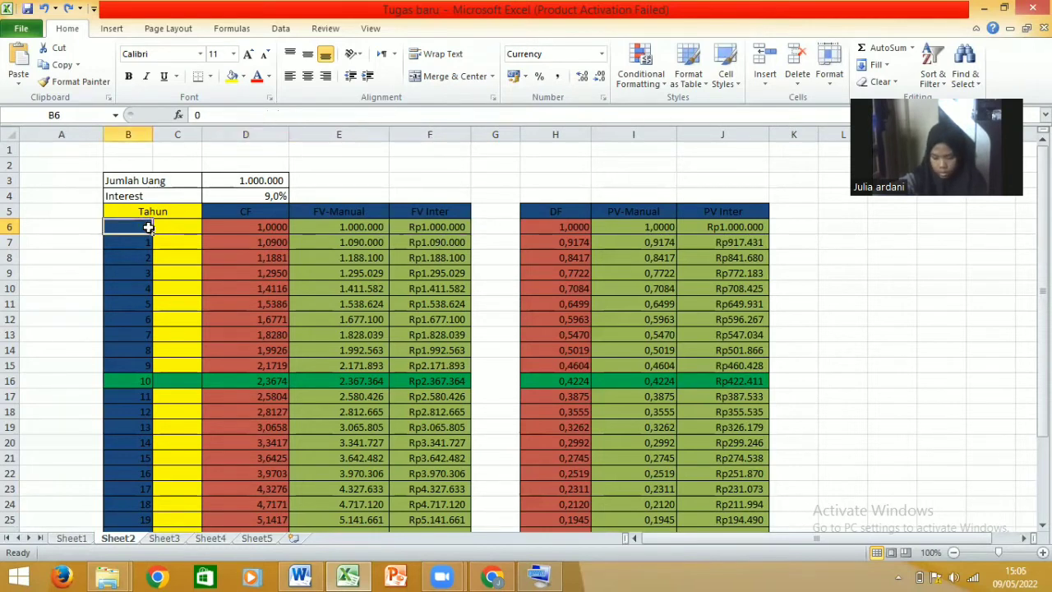
left_click(436, 234)
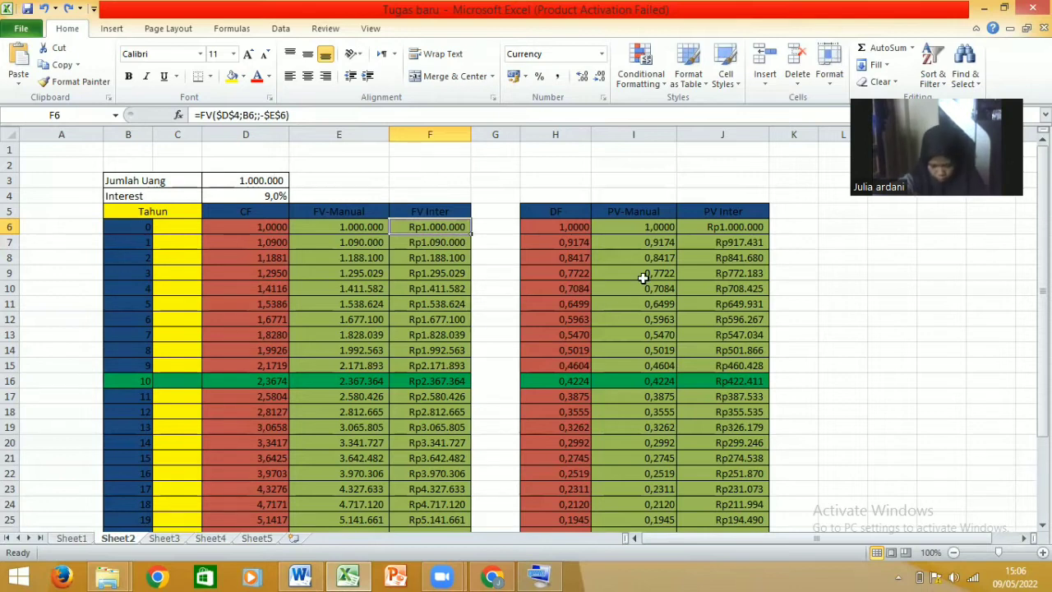
Examine the PV-Manual formula in I6 alongside the interest in D4 and the year in B6.
left_click(648, 212)
left_click(649, 233)
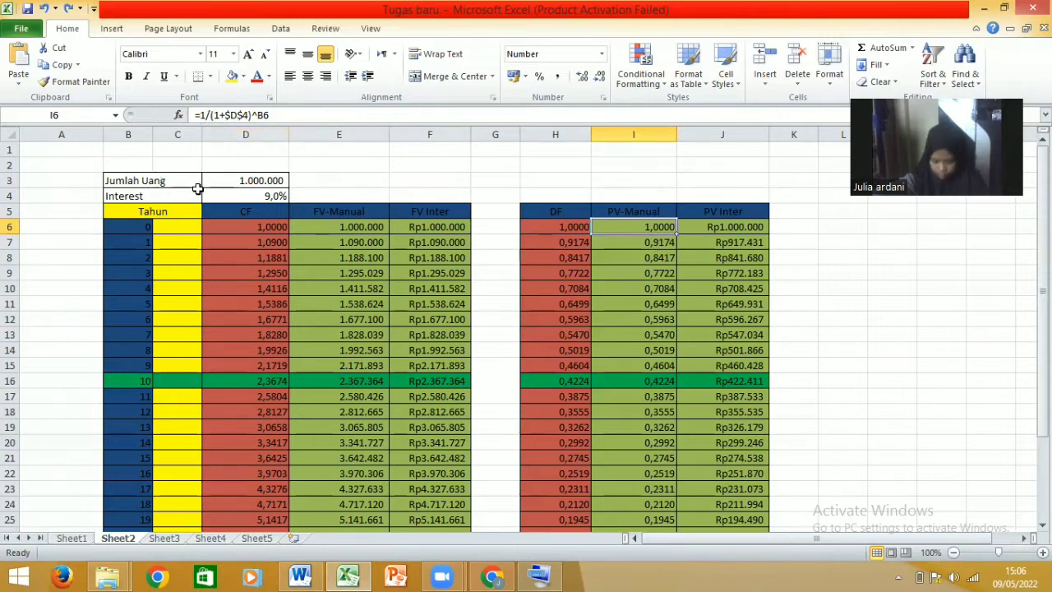
left_click(254, 196)
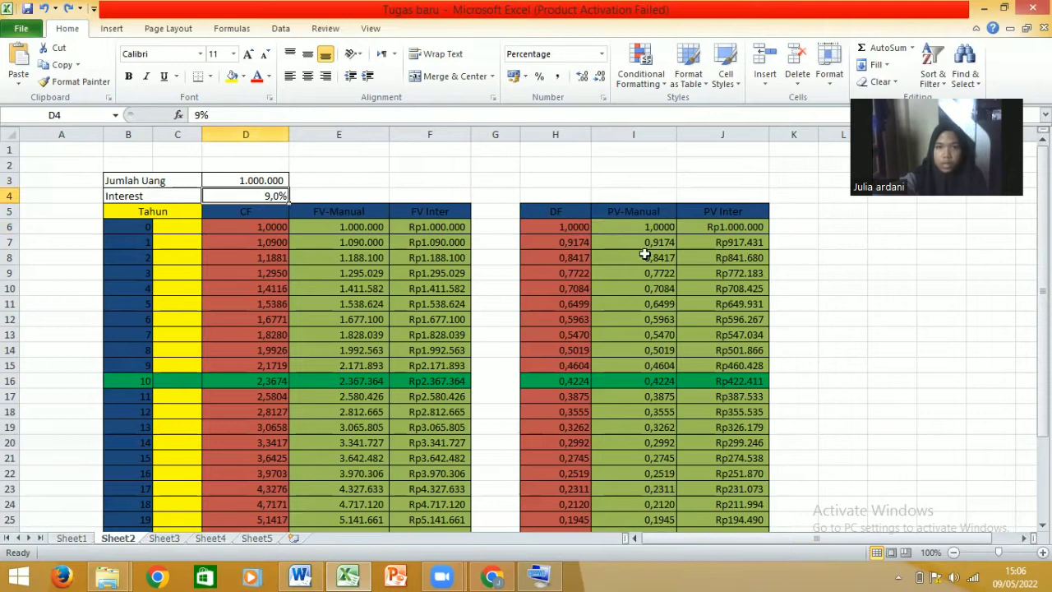
left_click(645, 227)
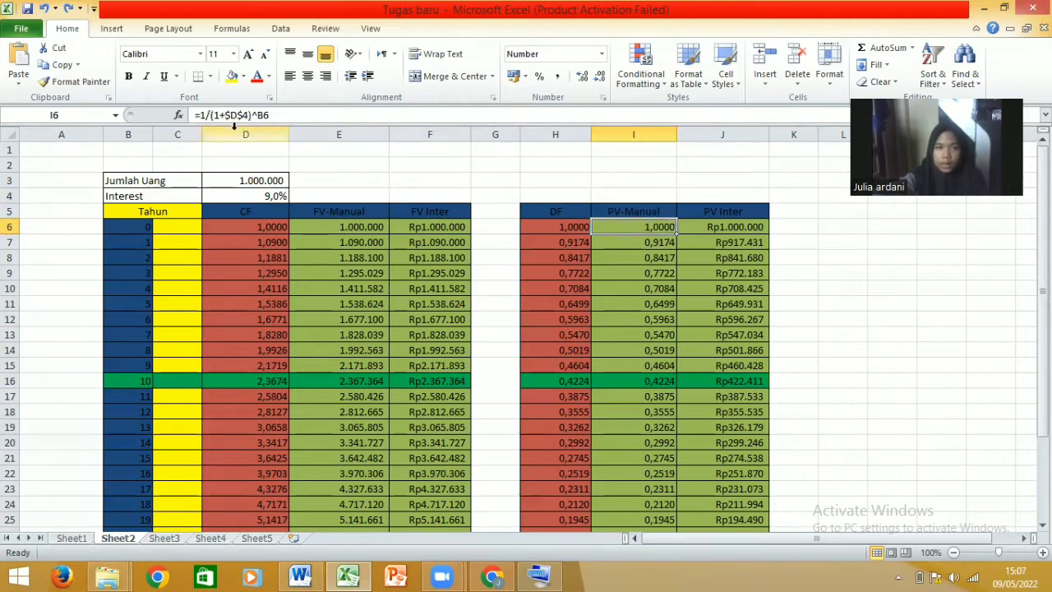
left_click(146, 228)
left_click(662, 230)
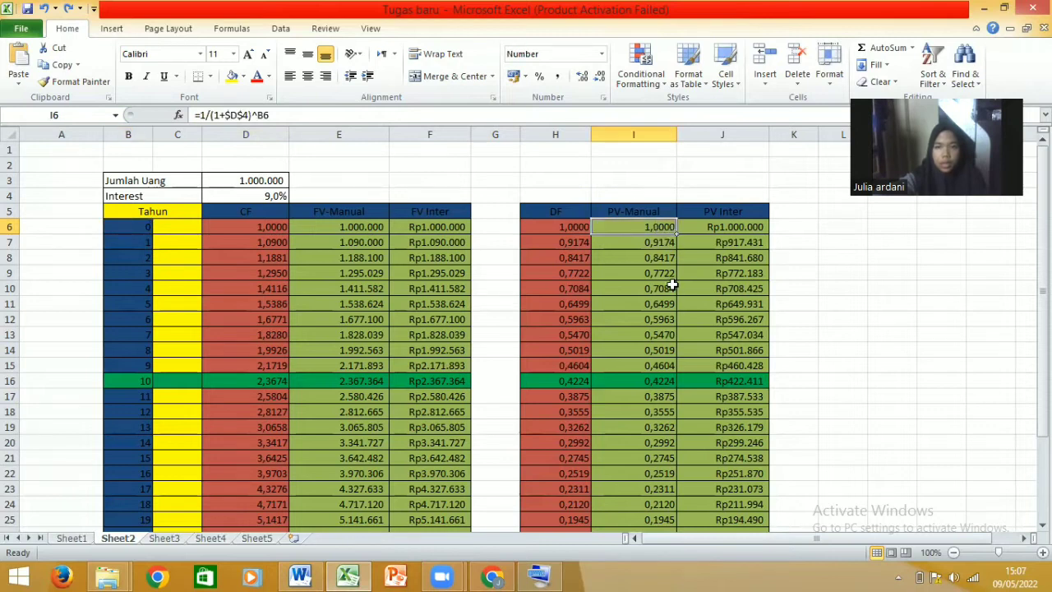
Examine the PV function for year 0 in J6 under the PV Inter heading.
left_click(726, 223)
left_click(715, 212)
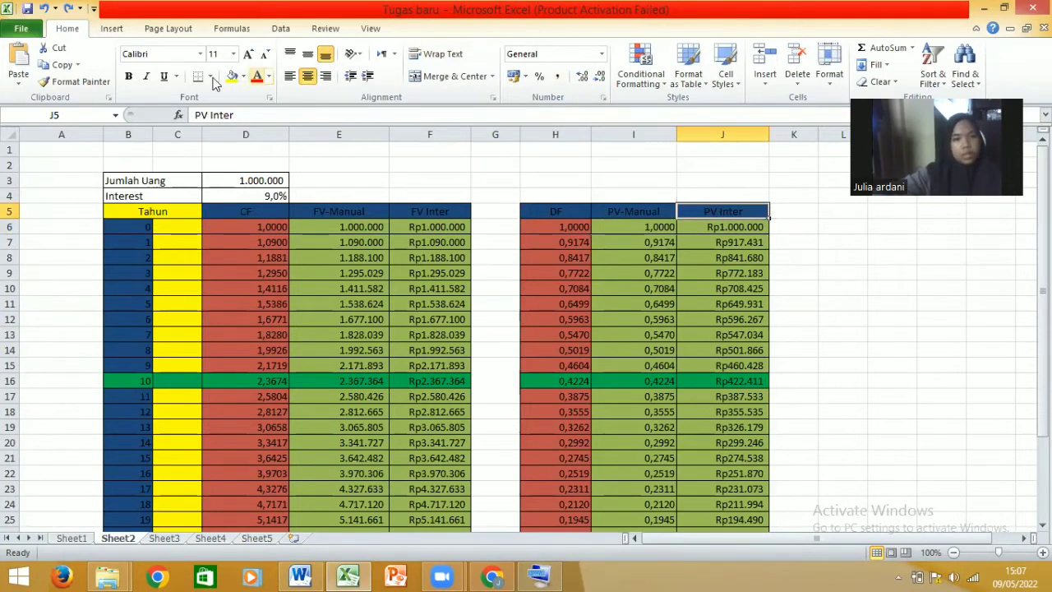
left_click(733, 228)
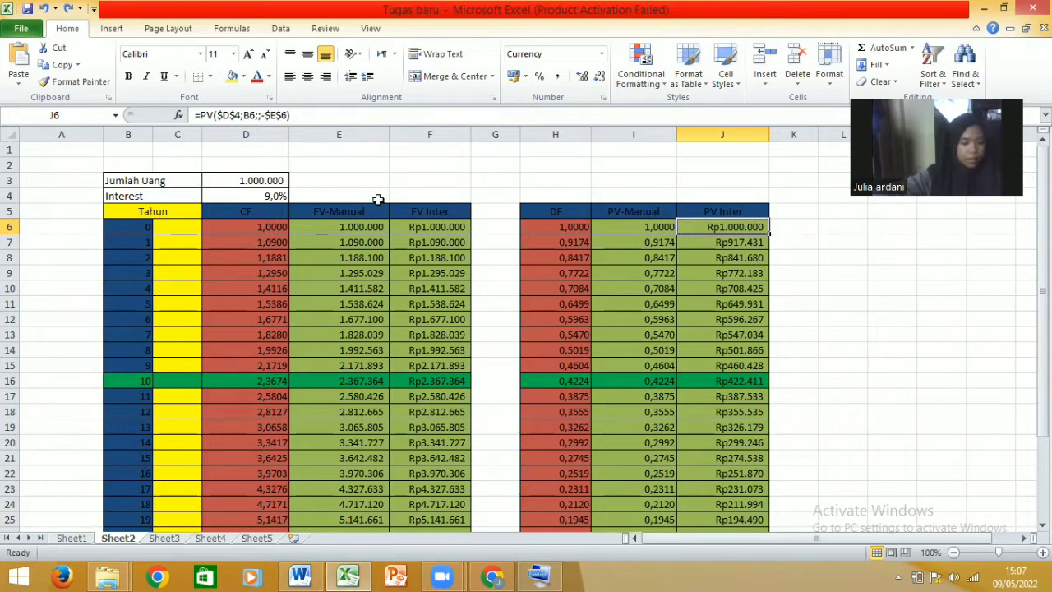
left_click(764, 242)
left_click(763, 227)
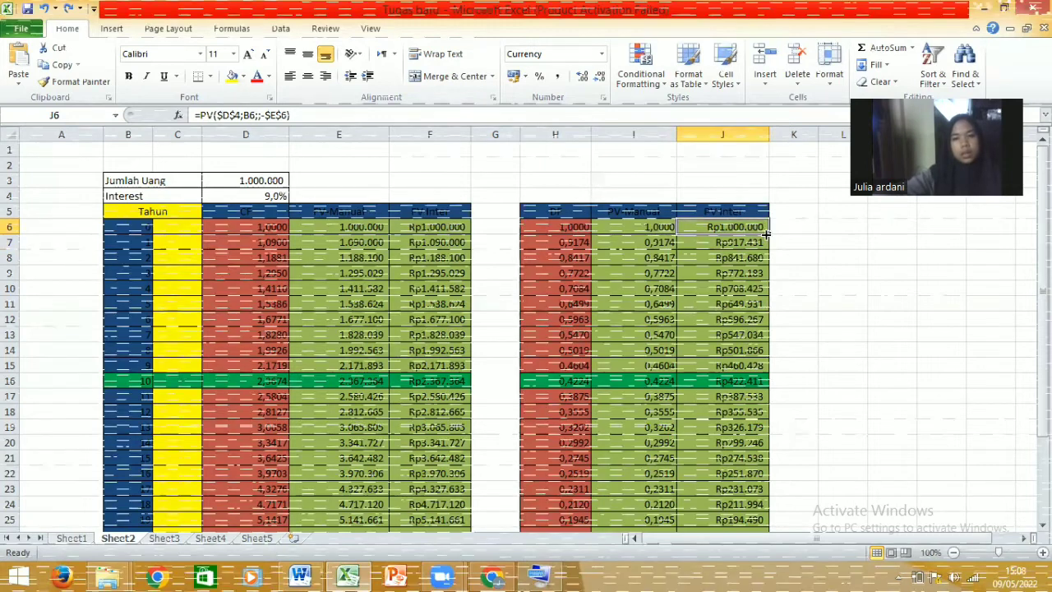
Fill the year 0 formula from J6 down the whole PV Inter column and undo the fill.
left_click_drag(769, 234, 771, 233)
double_click(770, 233)
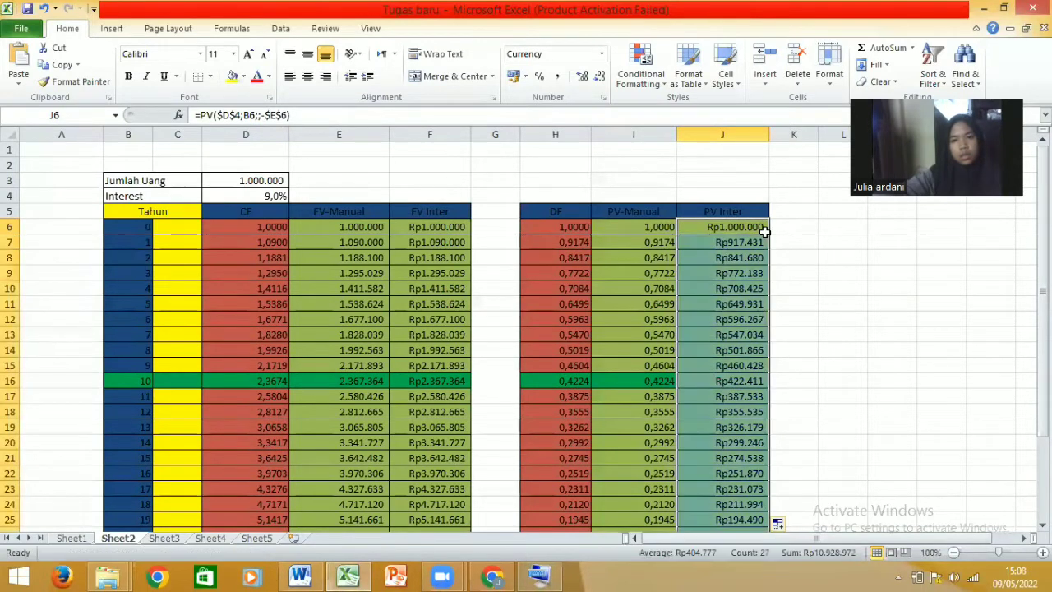
left_click(43, 8)
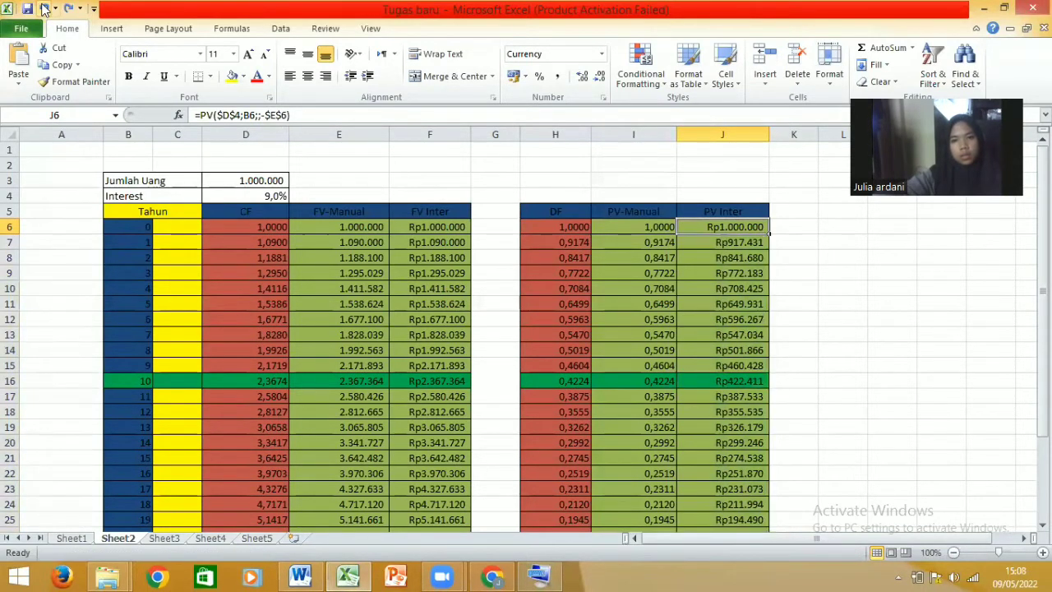
Review the yearly table down to its last year, 26, and return to the input cells.
scroll(624, 272, "down", 1)
scroll(625, 272, "down", 8)
scroll(615, 270, "up", 6)
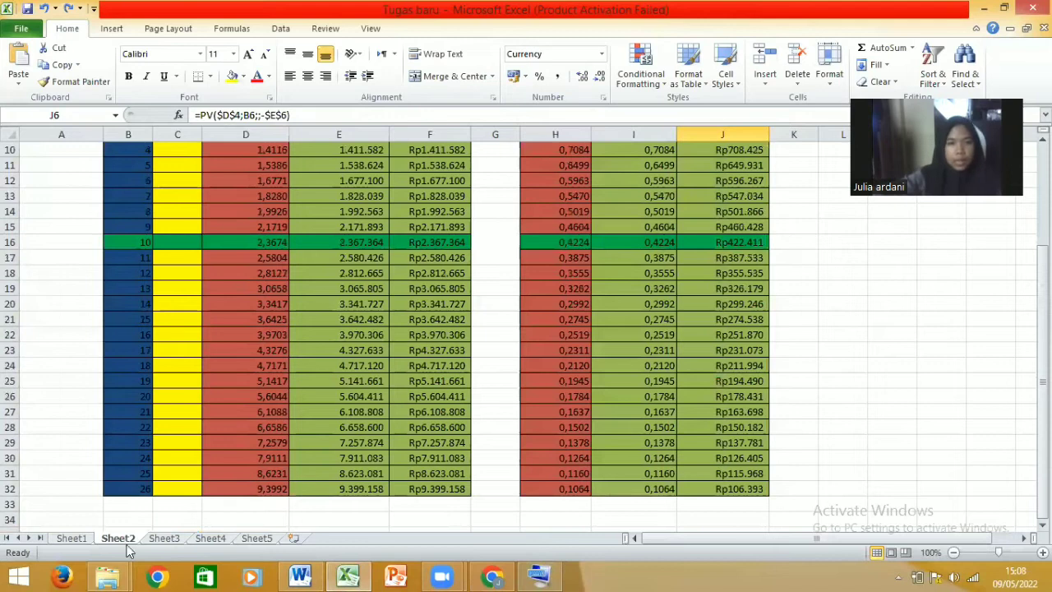
scroll(217, 277, "up", 3)
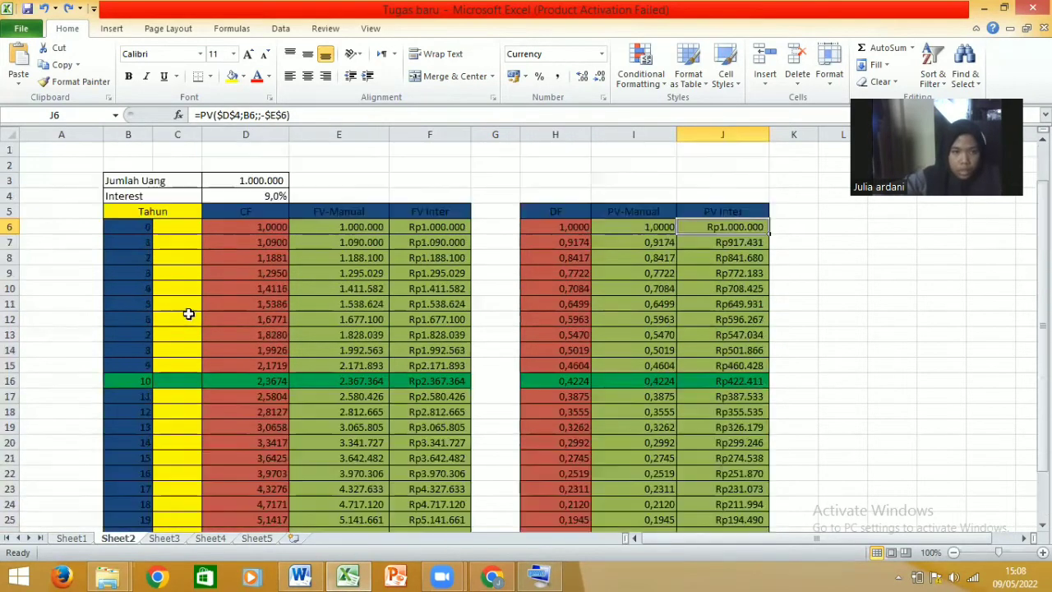
scroll(116, 366, "down", 5)
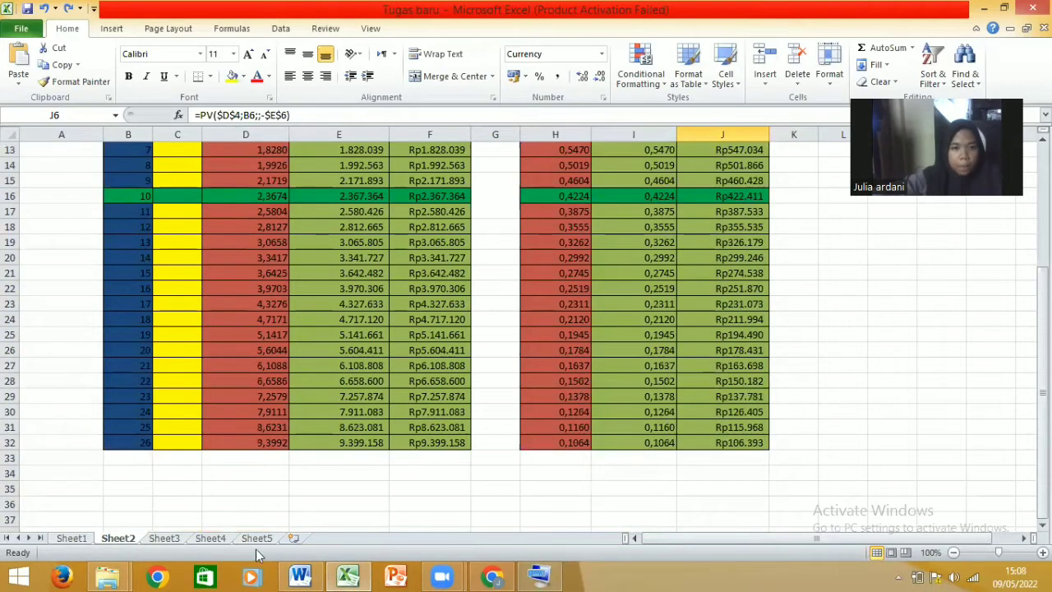
scroll(253, 319, "up", 5)
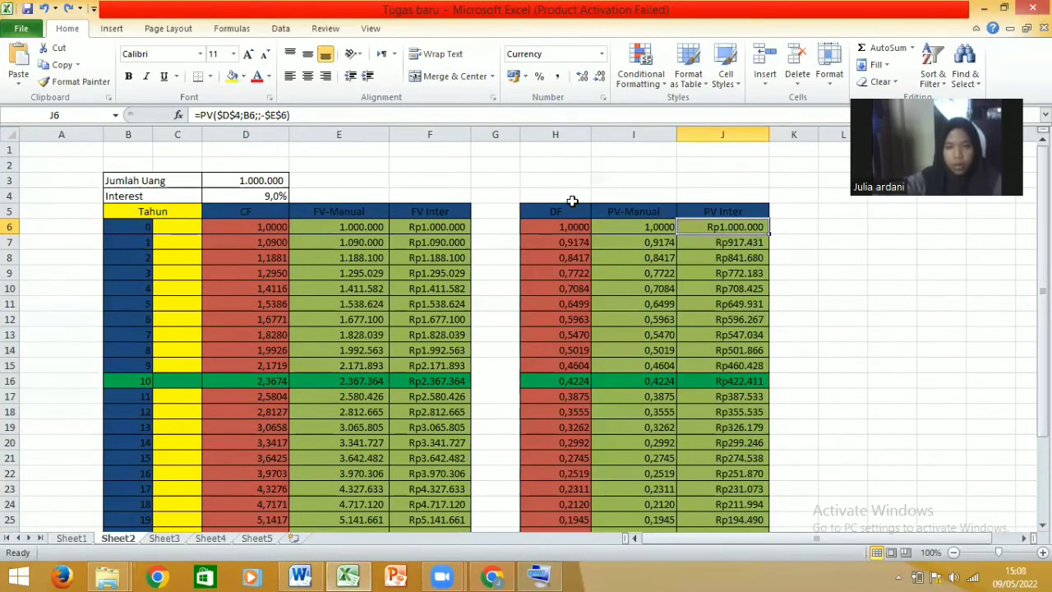
Review the year 10 results in FV Inter and PV Inter, along with the CF, FV-Manual and DF columns.
left_click(729, 208)
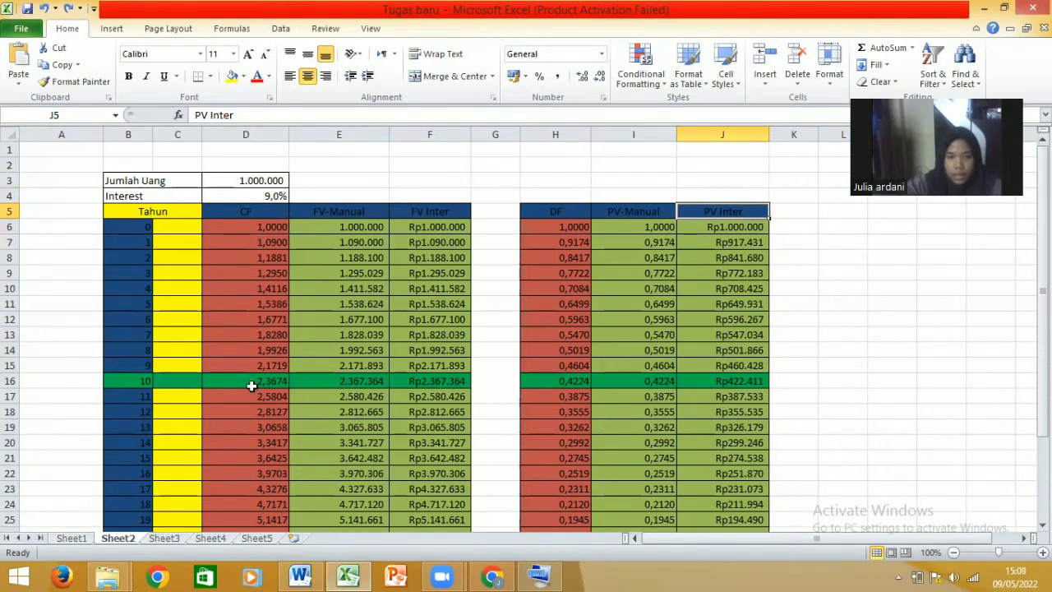
left_click(463, 381)
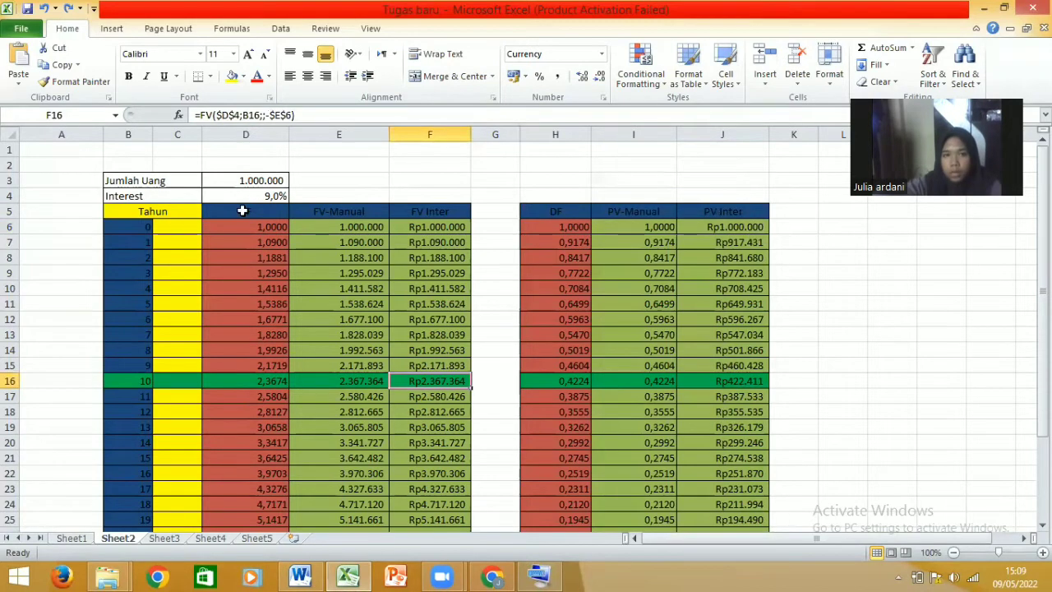
left_click_drag(136, 208, 417, 364)
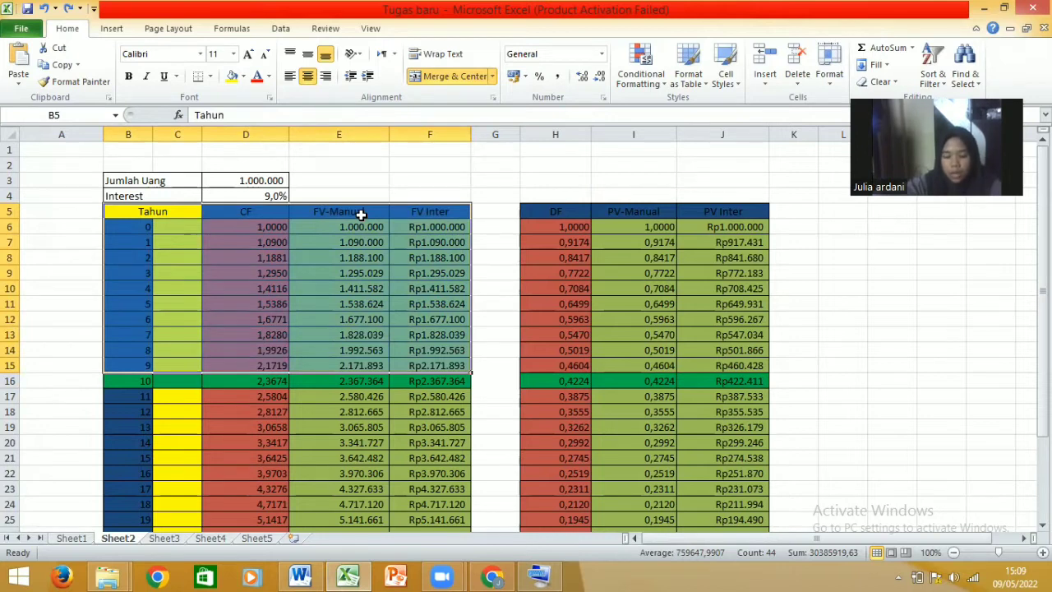
left_click(245, 256)
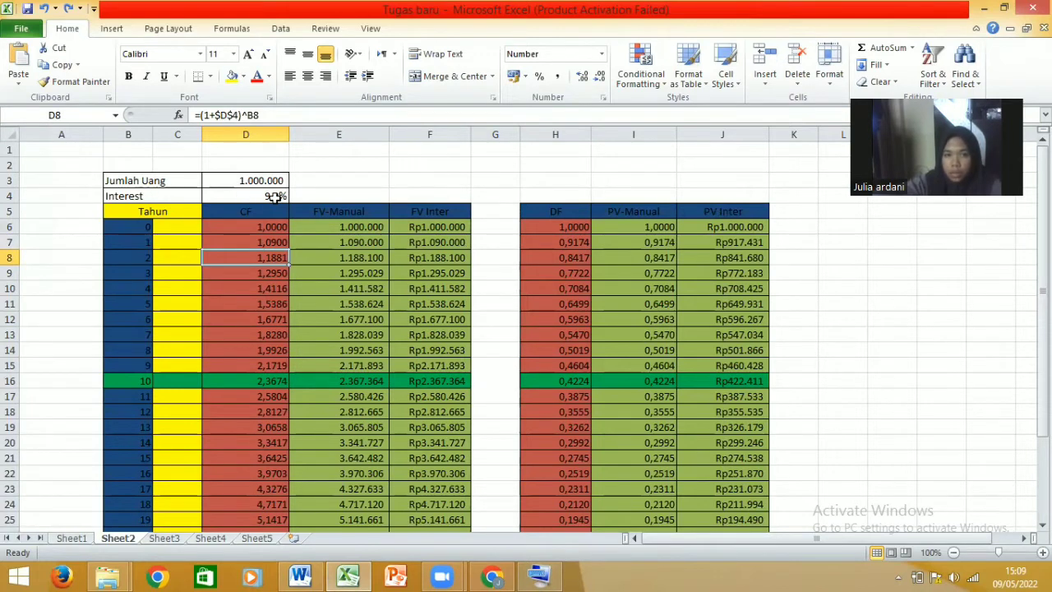
left_click(583, 212)
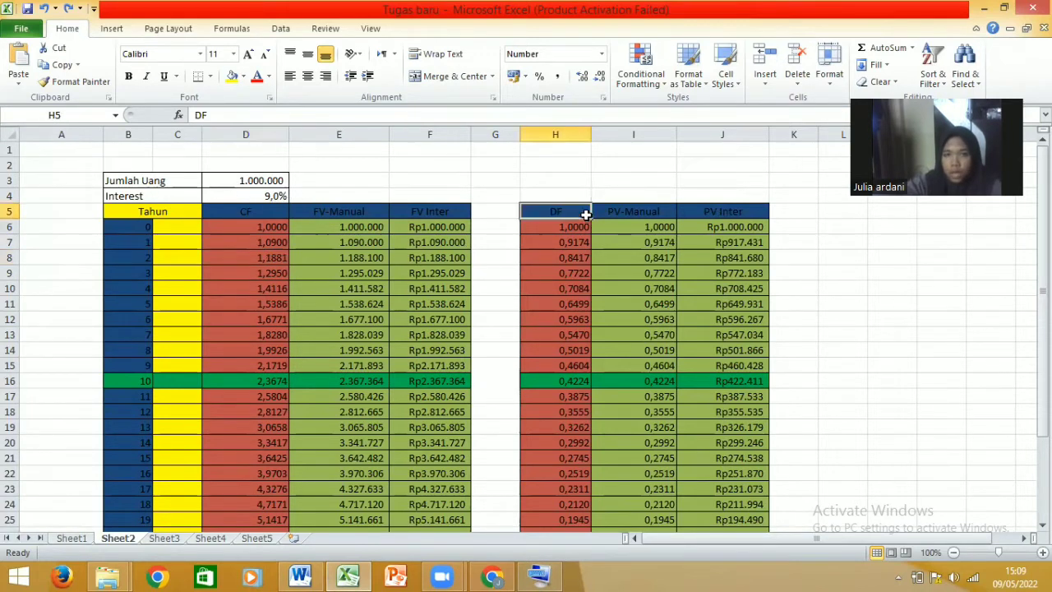
left_click(754, 384)
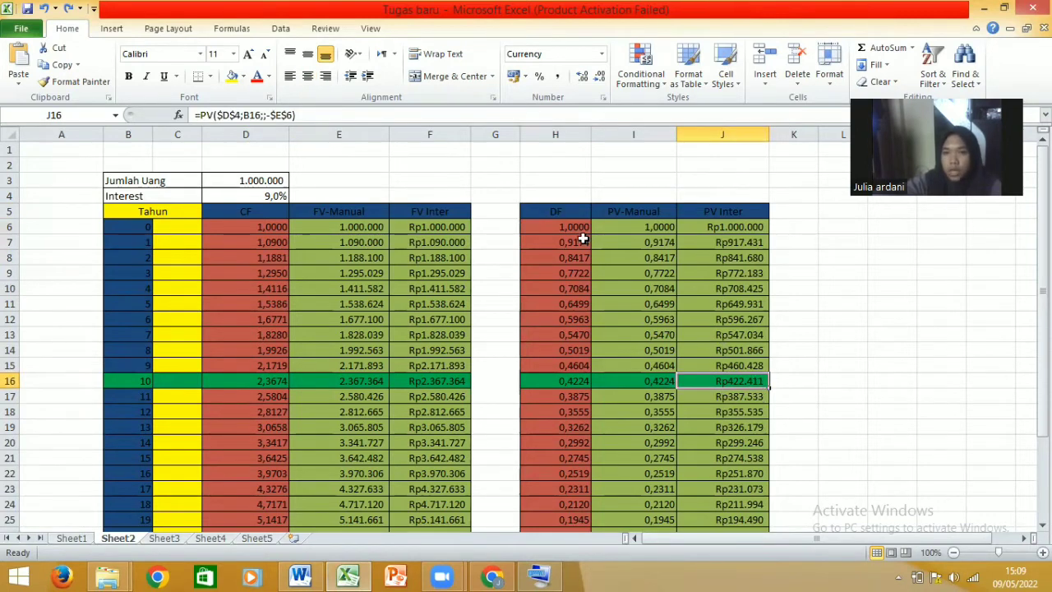
left_click(578, 213)
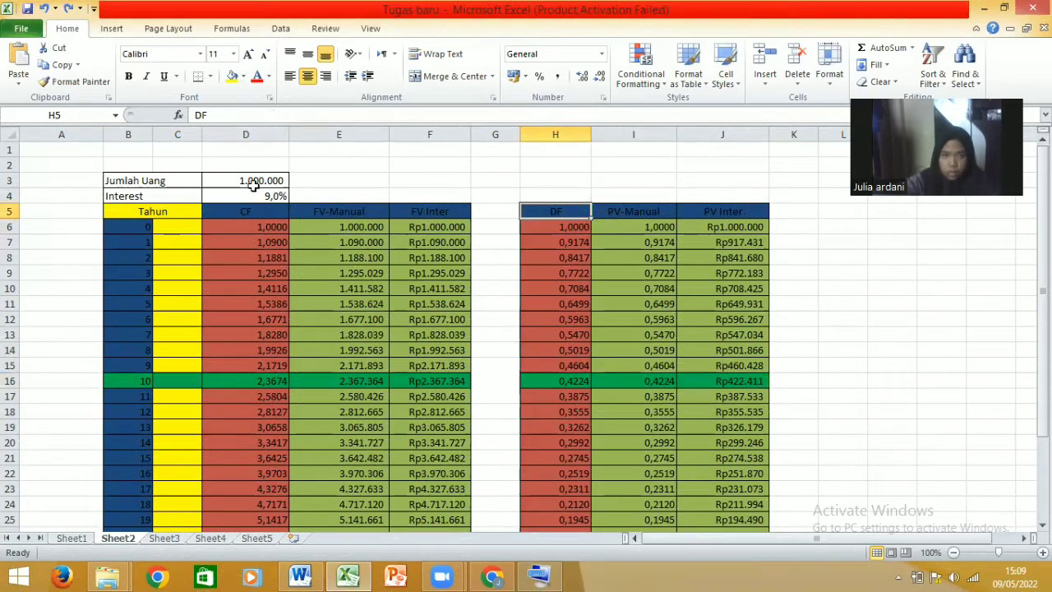
left_click(258, 242)
left_click(261, 230)
left_click(382, 275)
Set the Jumlah Uang amount in D3 to 5000000.
left_click(246, 179)
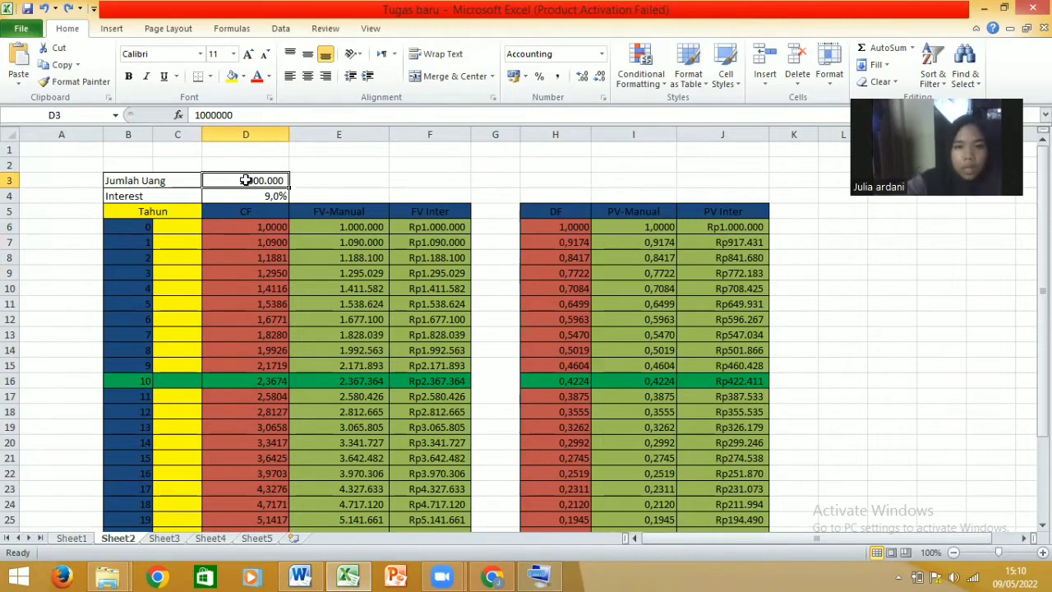
key("BackSpace")
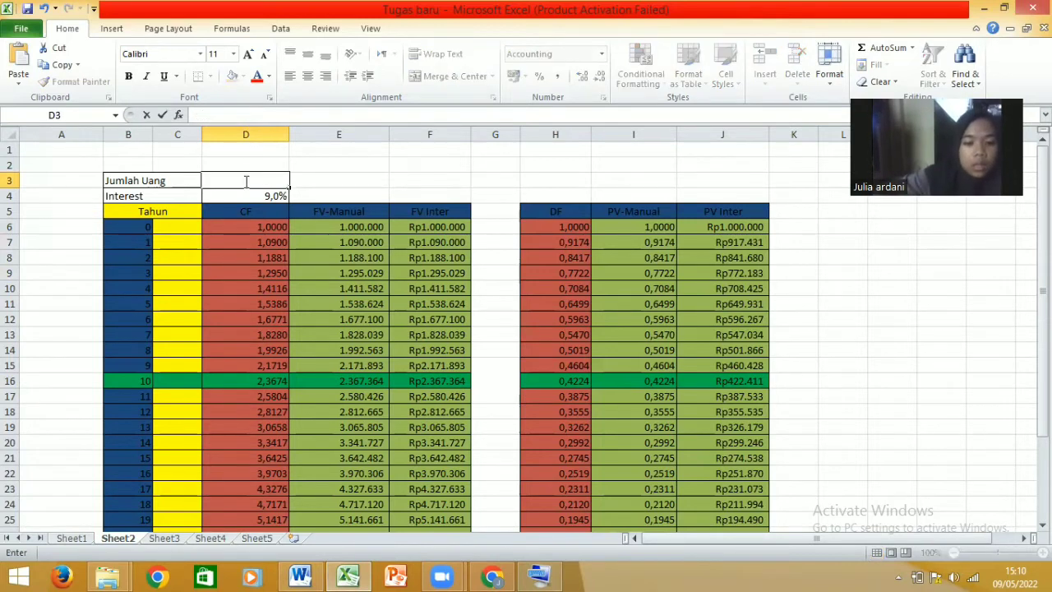
type("5-")
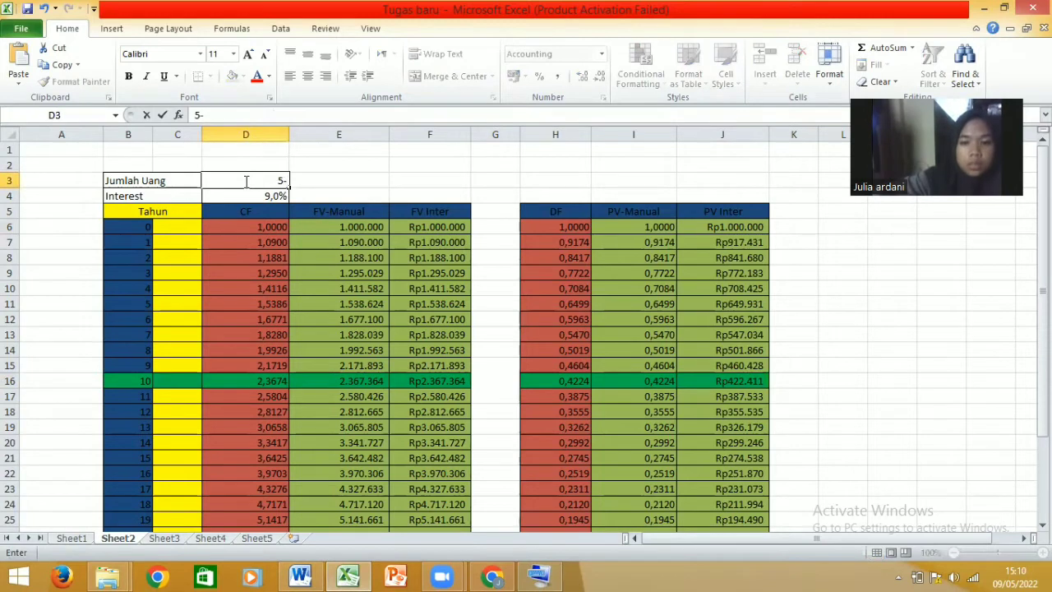
type("000000")
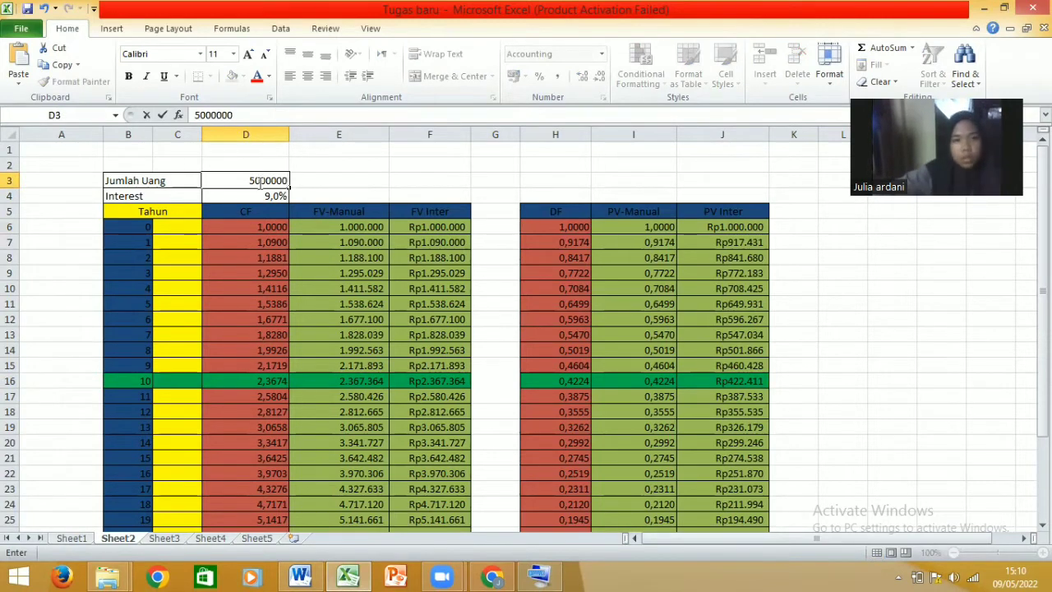
left_click(299, 186)
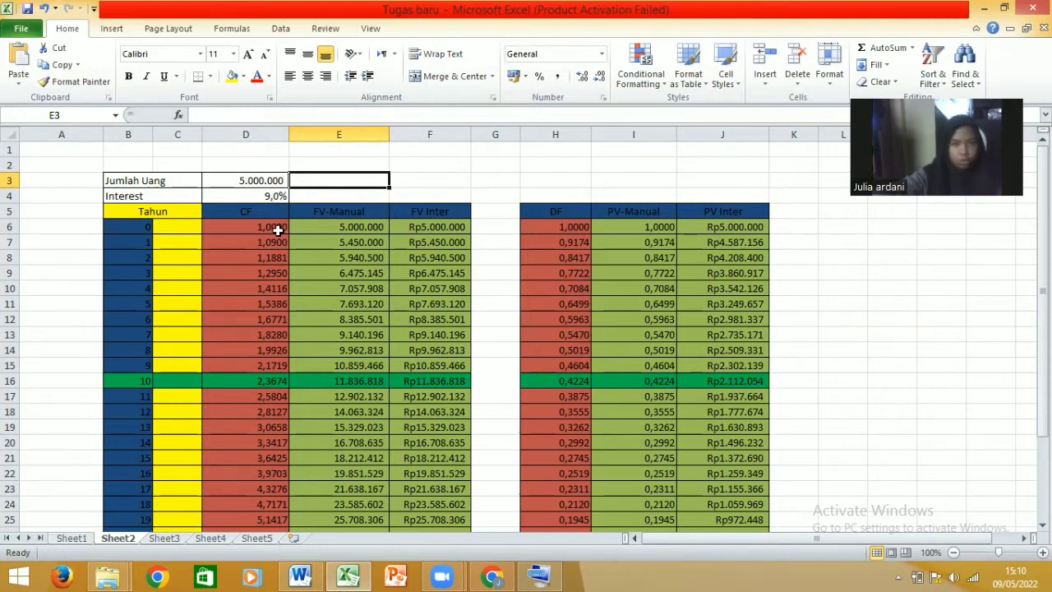
Set the Jumlah Uang amount in D3 back to 1.000.000.
left_click(232, 182)
type("1.000.00")
type("0")
key("Return")
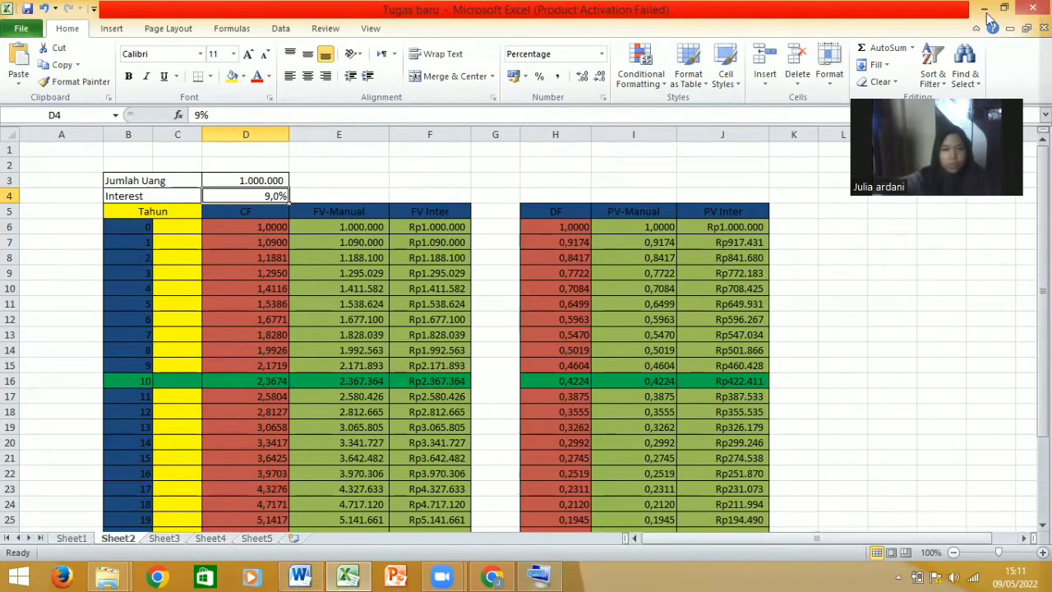
Open Sheet3 and review the motorcycle names and prices listed in columns H and I.
left_click(169, 539)
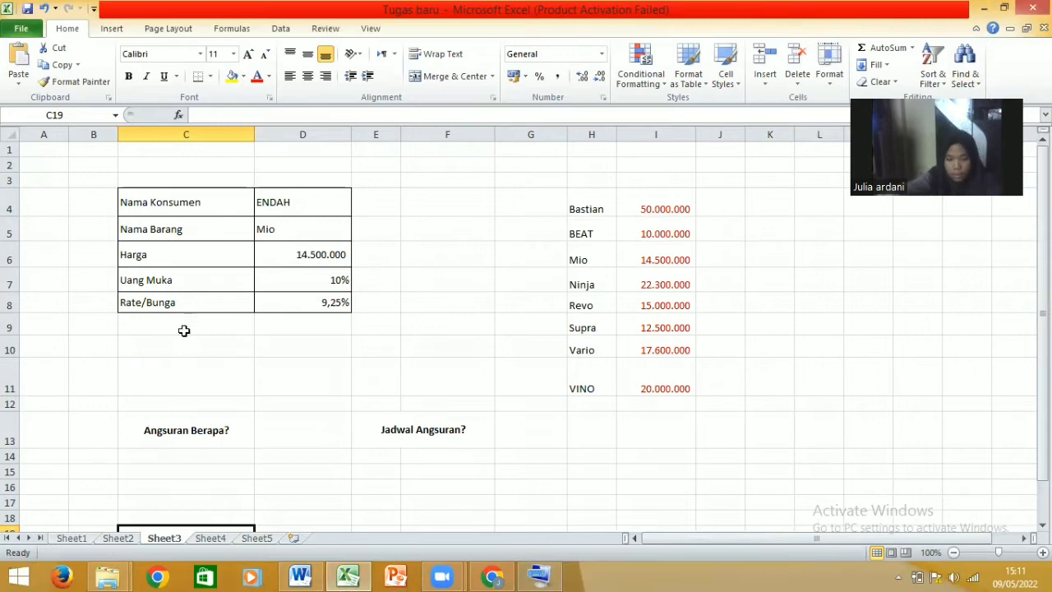
left_click(146, 204)
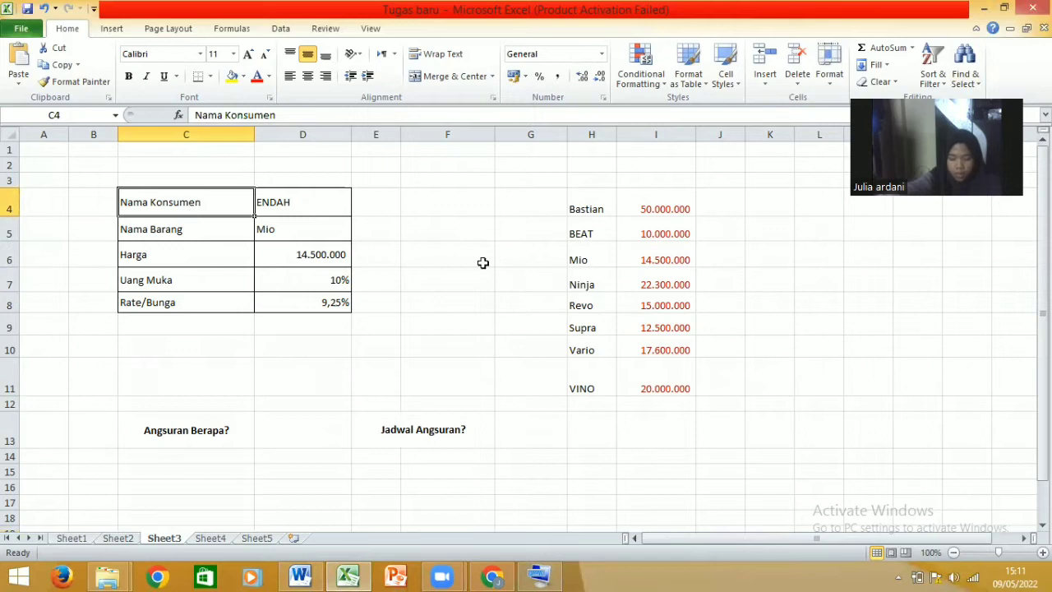
left_click(598, 199)
left_click(602, 234)
left_click(600, 279)
left_click(592, 326)
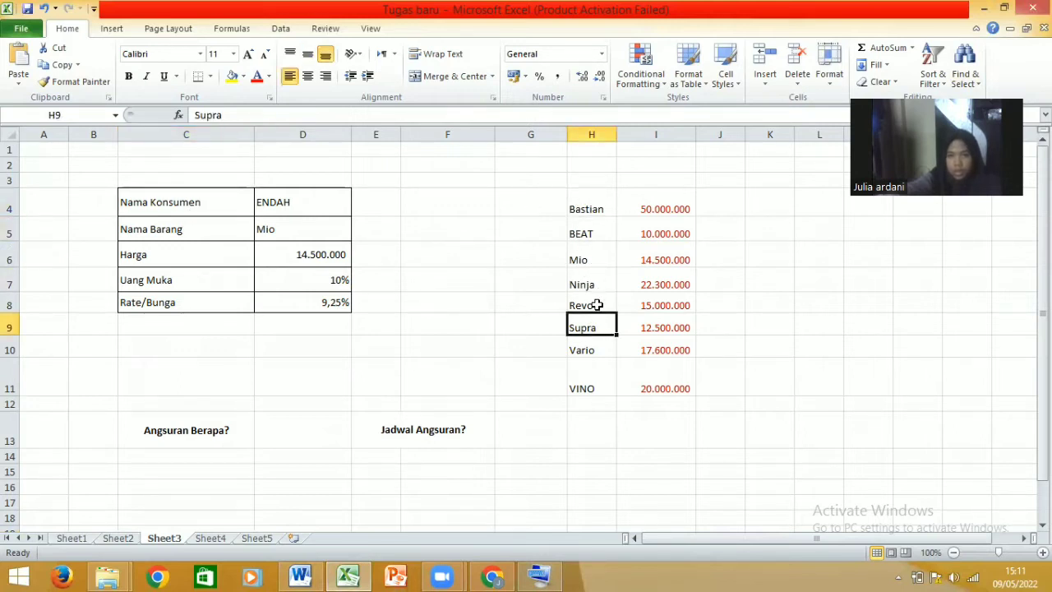
left_click(638, 199)
left_click_drag(648, 233, 649, 262)
left_click(650, 318)
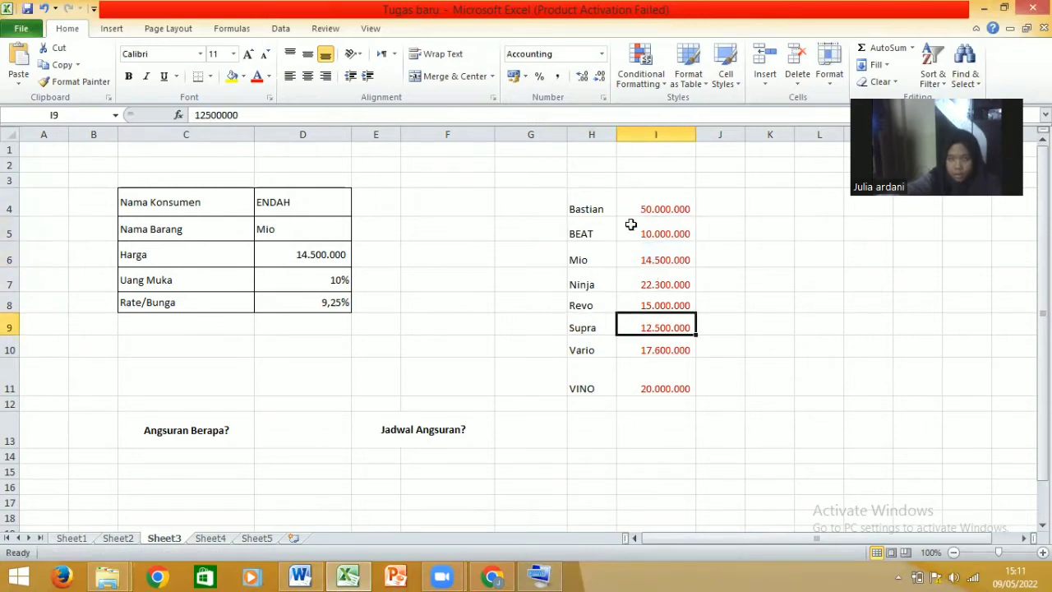
left_click(686, 226)
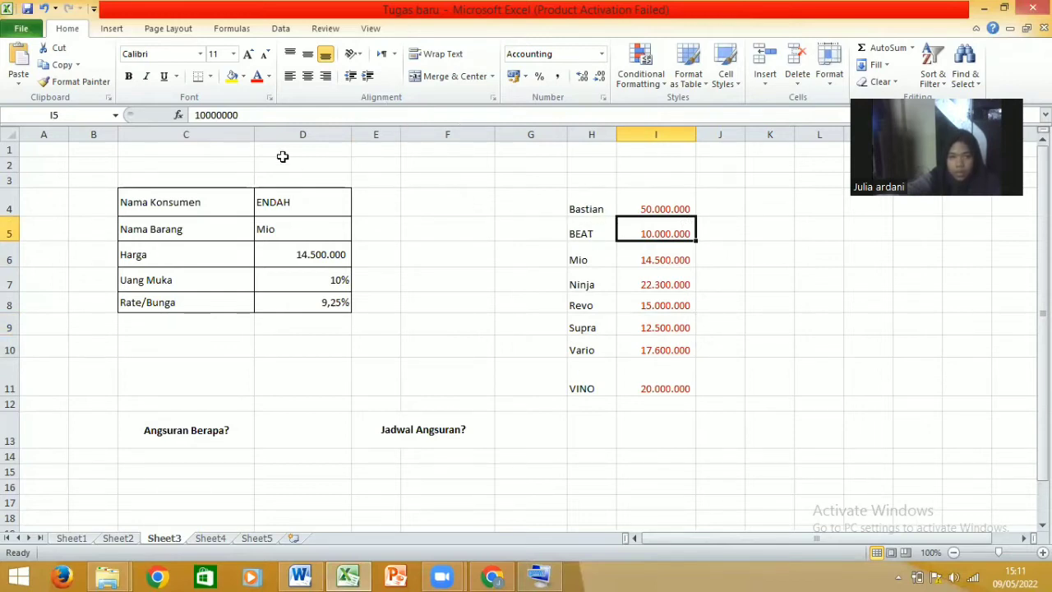
Review the purchase table's labels and entries for Nama Konsumen, Nama Barang, Harga, Uang Muka and Rate/Bunga.
left_click(159, 207)
left_click(162, 230)
left_click(163, 256)
left_click(157, 206)
left_click(164, 234)
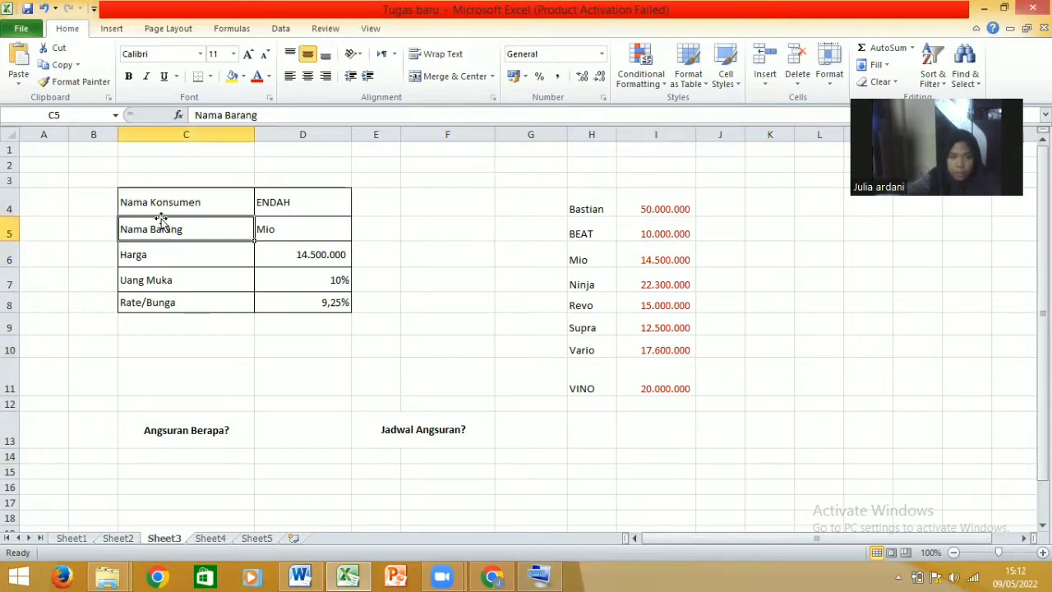
left_click(156, 205)
left_click(267, 202)
left_click(220, 237)
left_click(284, 228)
left_click(176, 255)
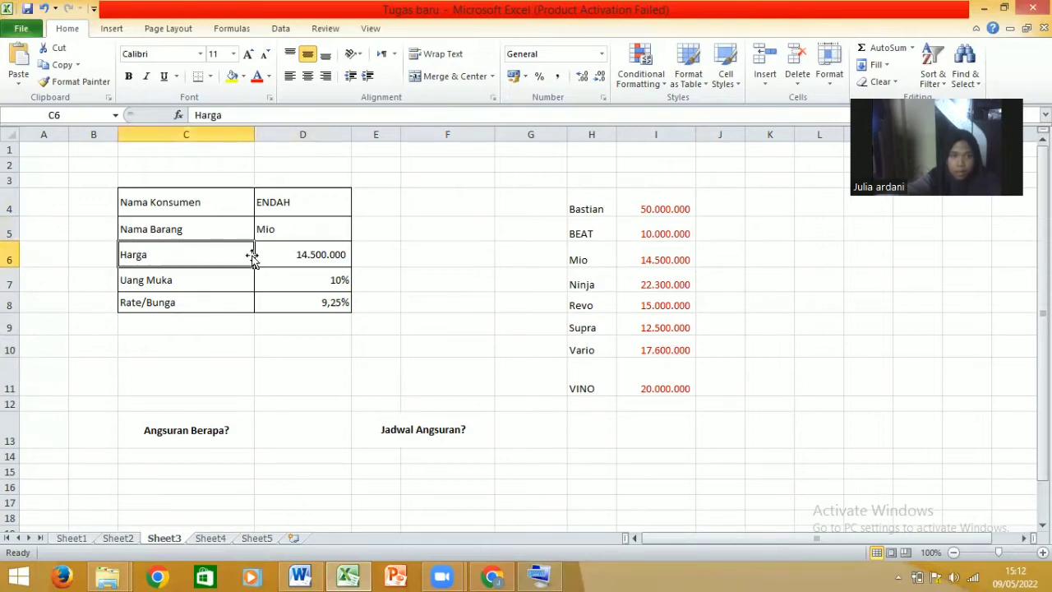
left_click(288, 256)
left_click(172, 278)
left_click(267, 281)
left_click(190, 298)
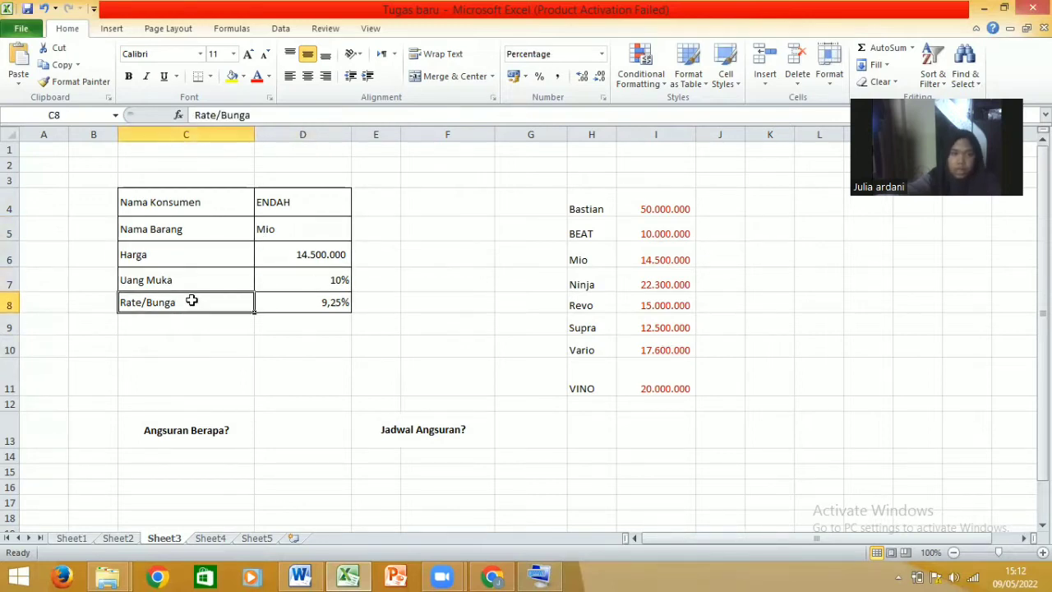
left_click(295, 304)
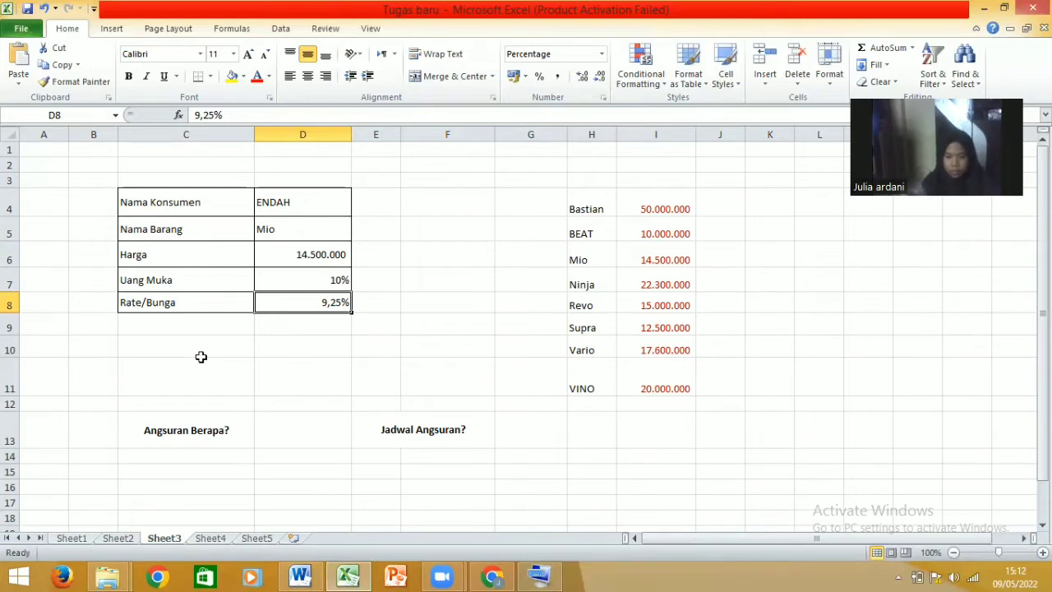
Examine the VLOOKUP formula for Harga in D6, including its lookup value, table array and column index arguments.
left_click(274, 202)
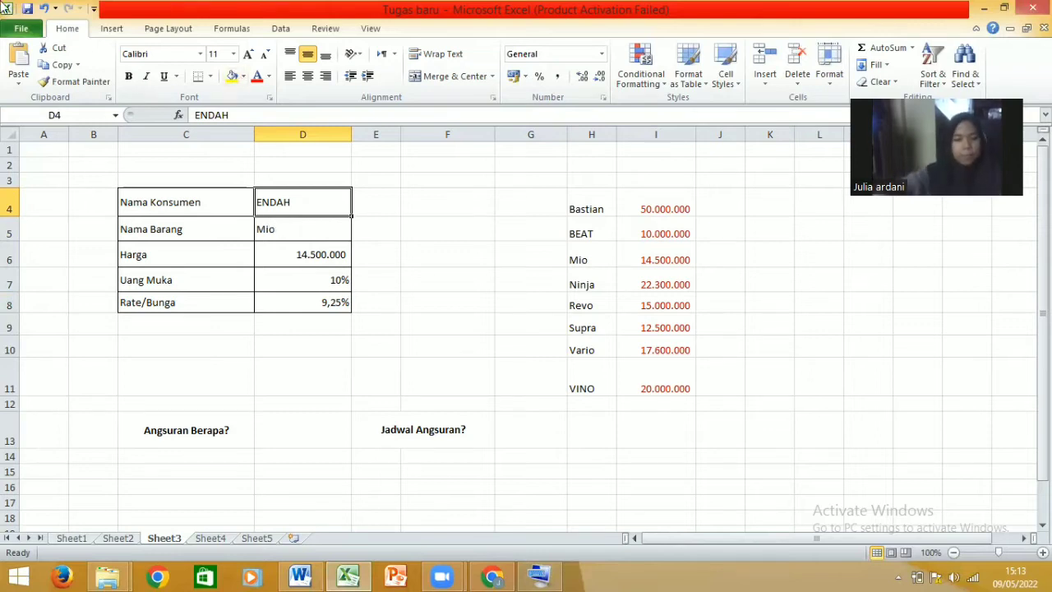
left_click(195, 240)
left_click(277, 230)
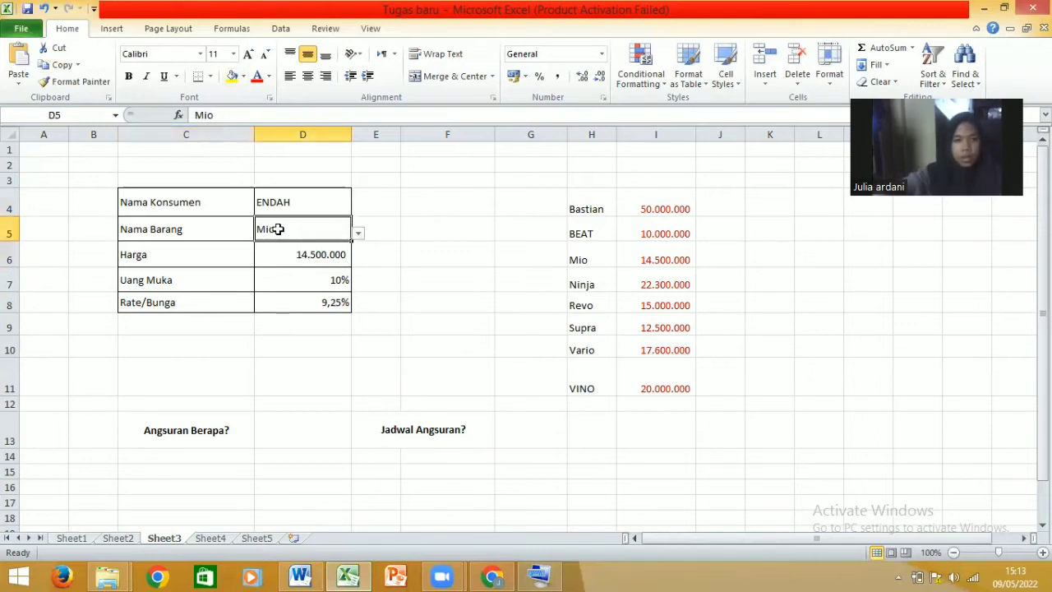
left_click(289, 261)
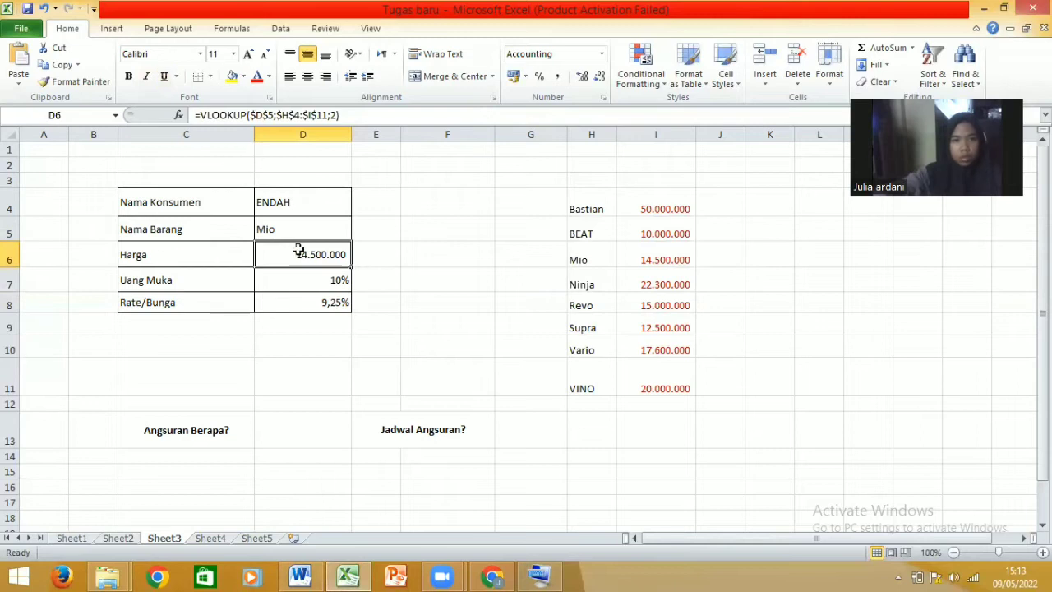
left_click(252, 115)
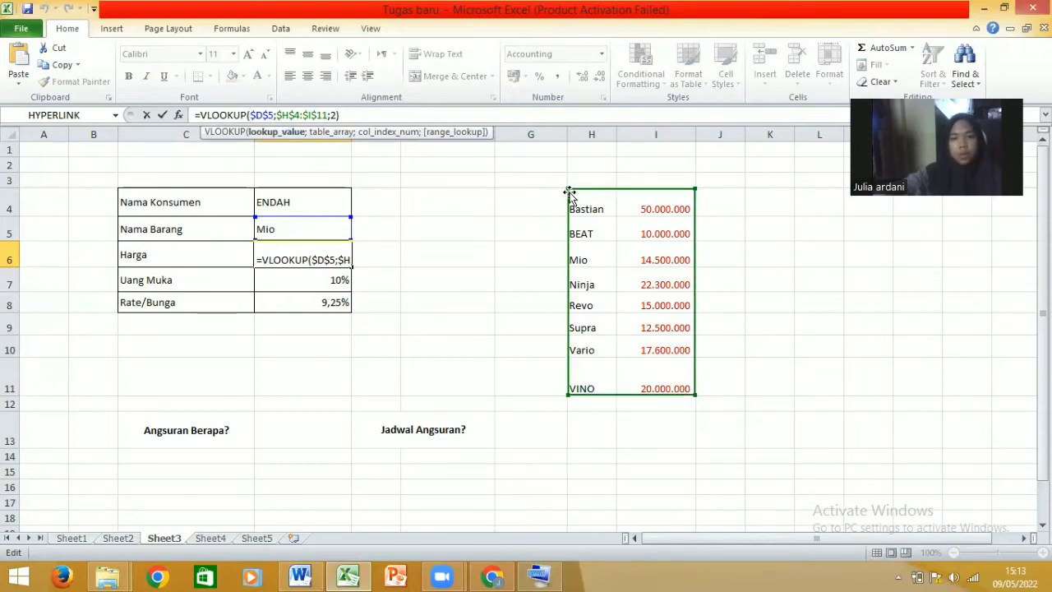
mouse_move(570, 195)
left_mouse_down()
mouse_move(629, 341)
mouse_move(570, 197)
left_mouse_up()
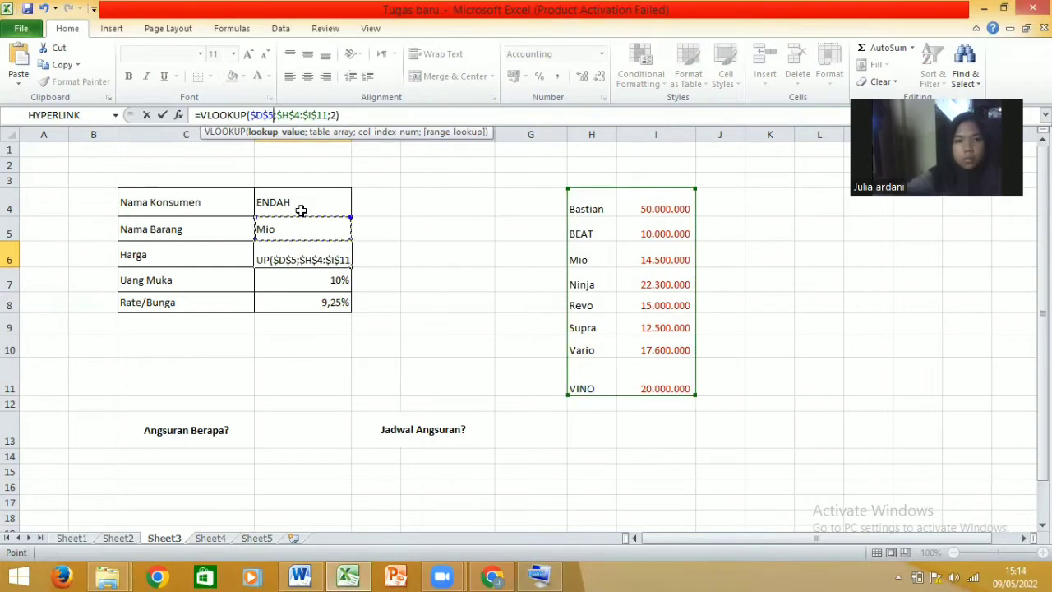
key("Return")
left_click(263, 241)
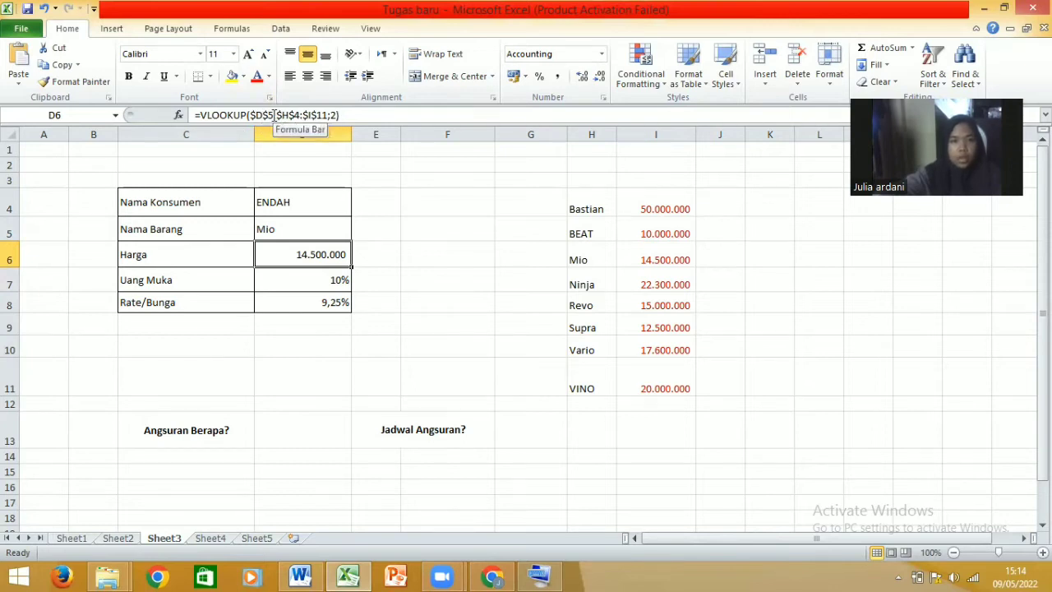
left_click(313, 115)
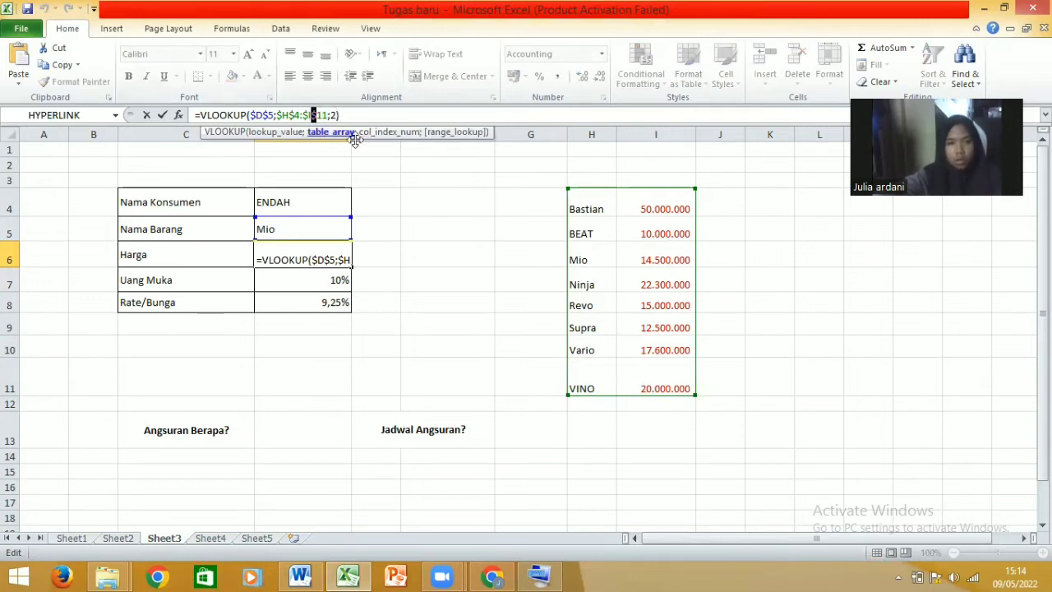
left_click(385, 132)
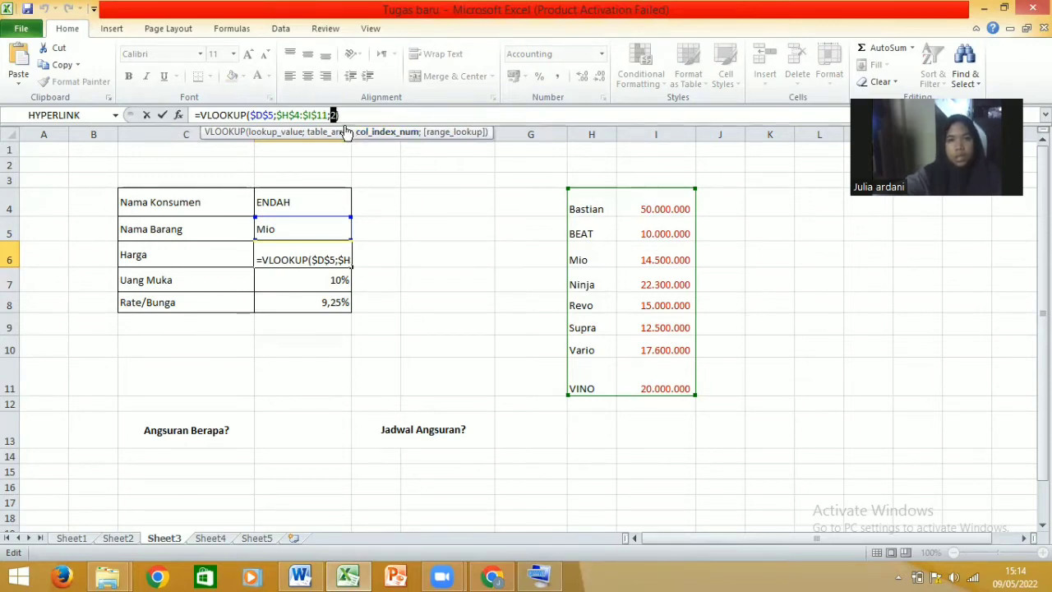
key("Return")
left_click(276, 253)
left_click(282, 229)
left_click(332, 261)
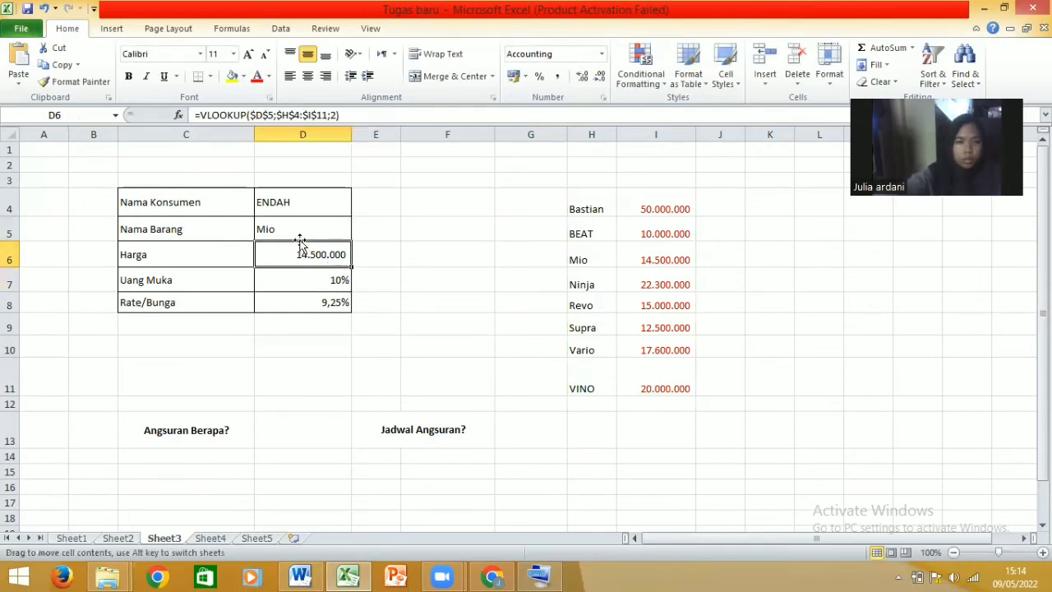
Change the Nama Barang selection in D5 to BEAT.
left_click(302, 230)
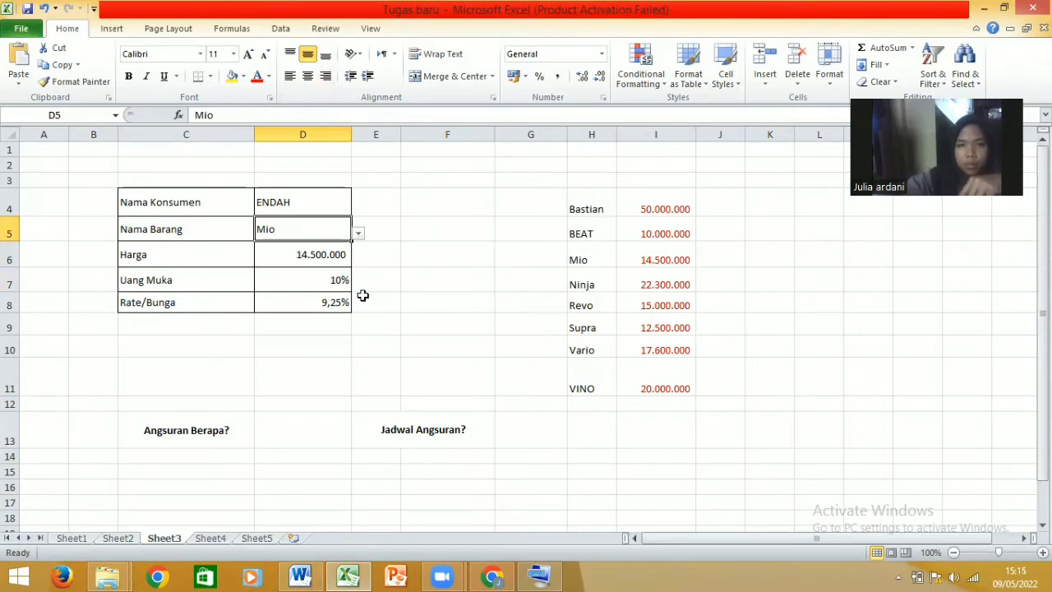
left_click(359, 236)
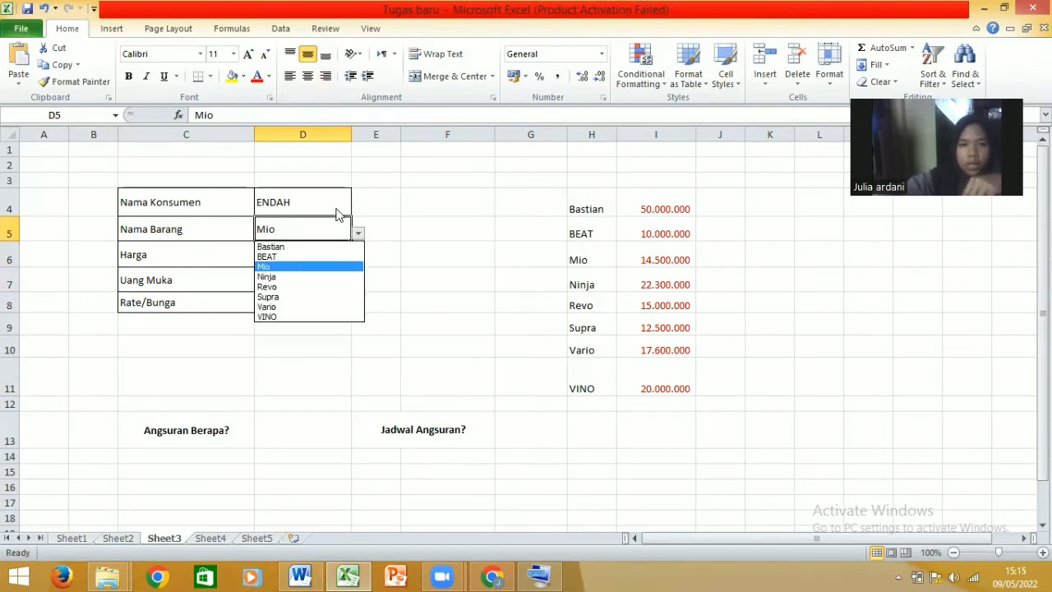
left_click(311, 256)
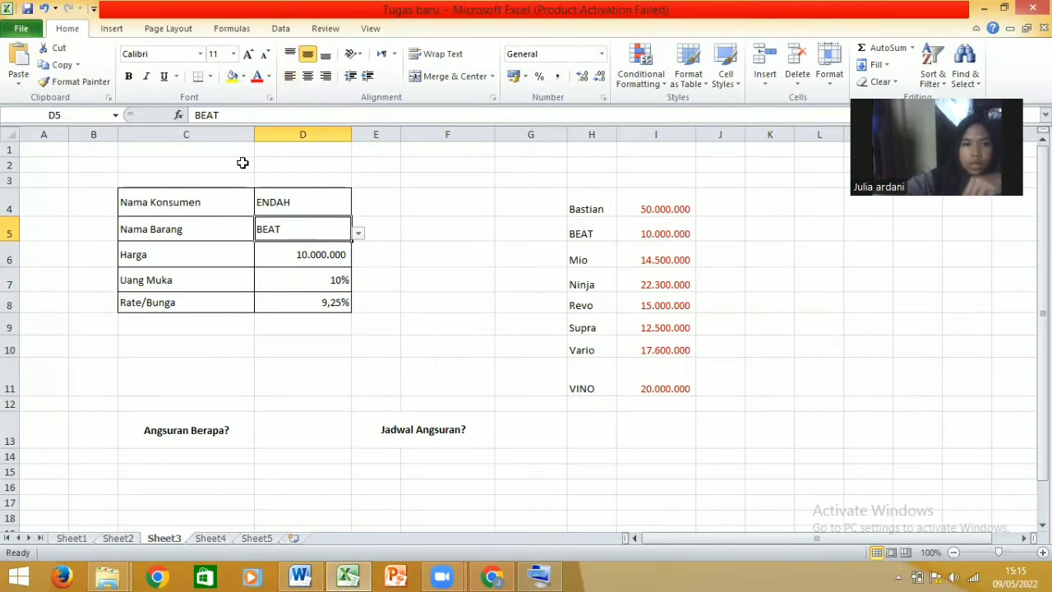
Inspect the data validation settings of the Nama Barang cell D5, including its allowed type and source range.
left_click(280, 28)
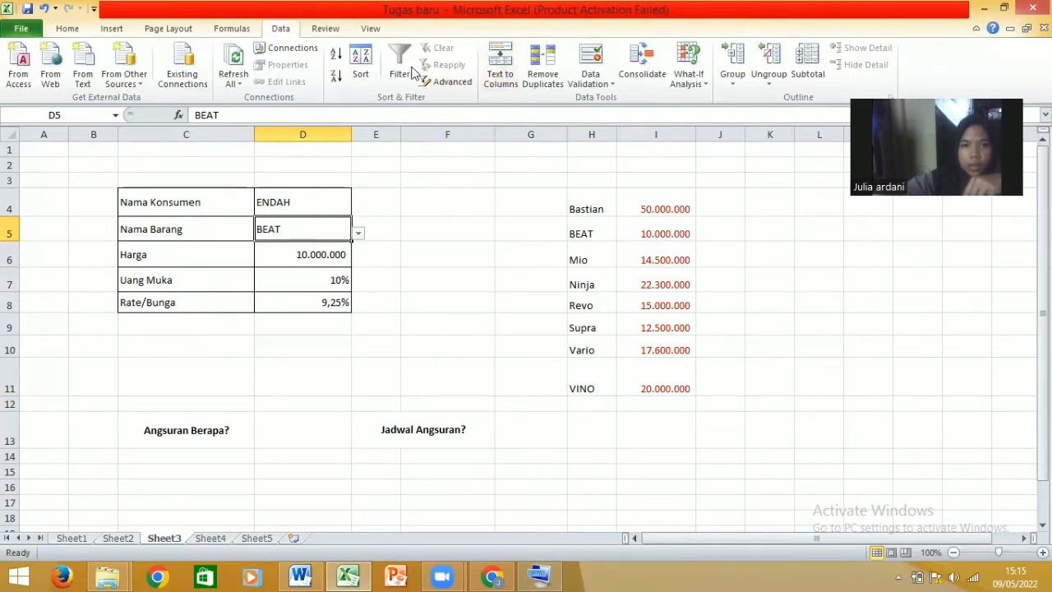
left_click(599, 66)
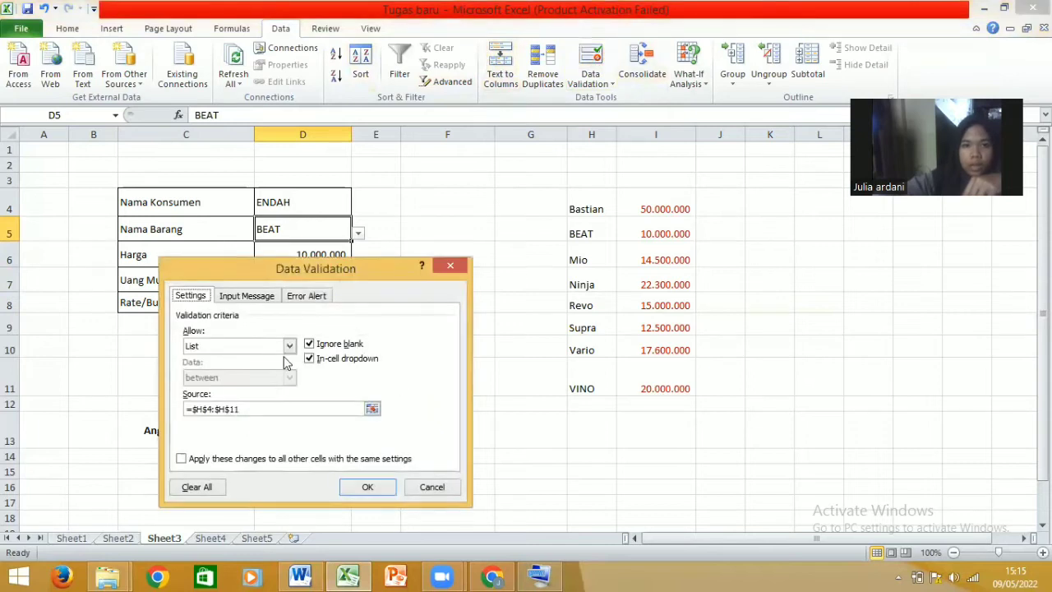
left_click(290, 350)
left_click(392, 345)
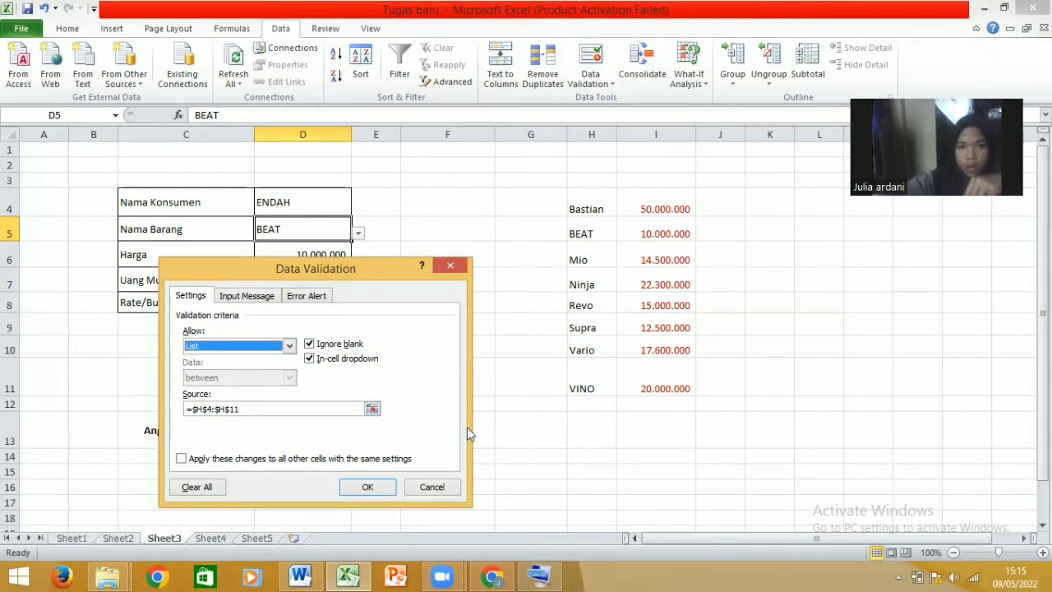
left_click(387, 486)
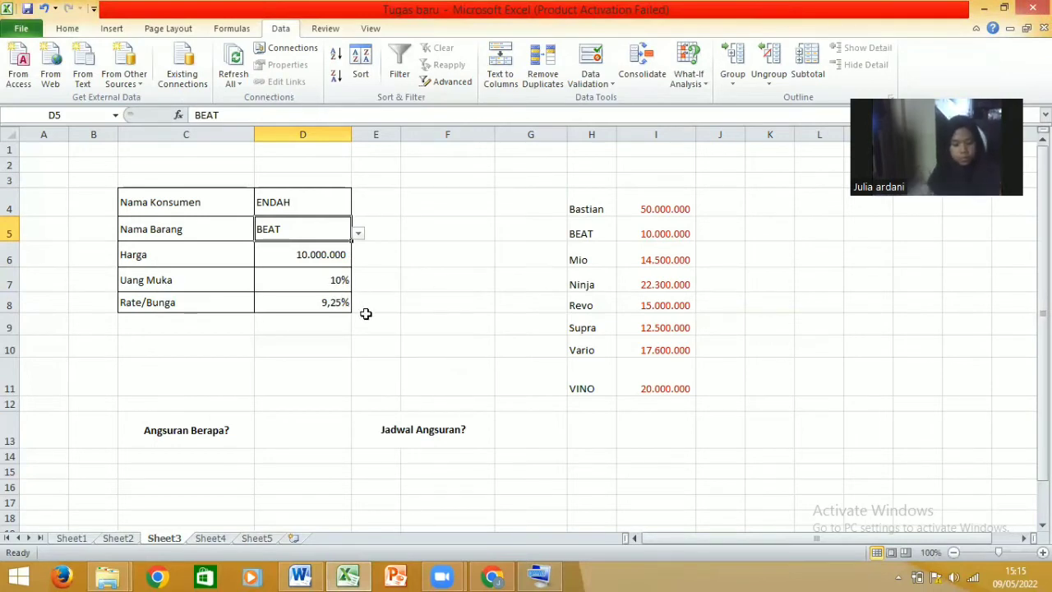
Hide columns H and I containing the motorcycle names and prices, and widen column G slightly.
left_click(621, 207)
left_click(587, 192)
left_click(655, 200)
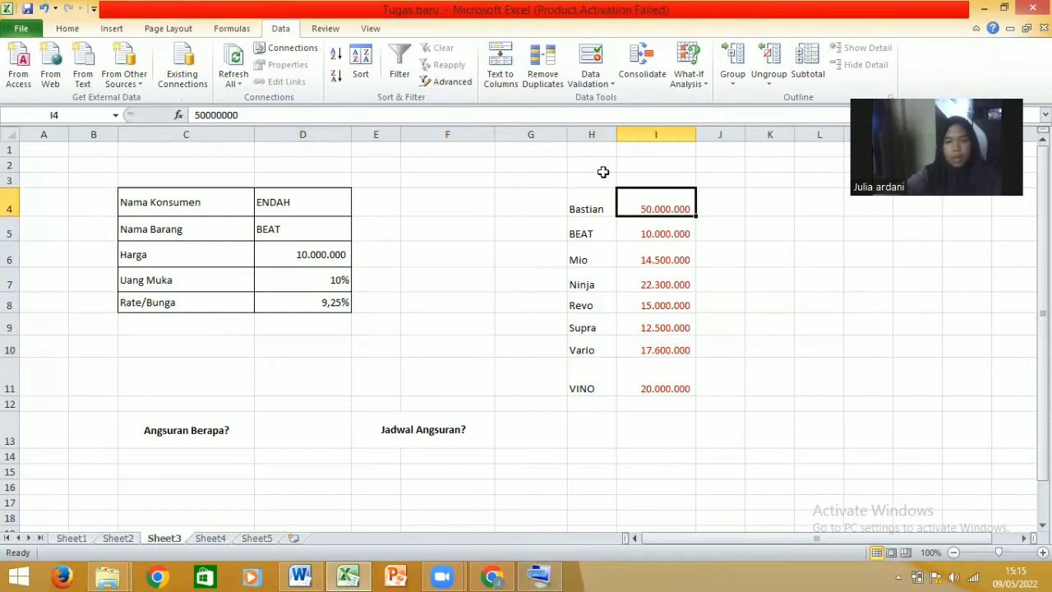
left_click(601, 134)
left_click(653, 230)
left_click_drag(617, 134, 630, 146)
left_click(606, 134)
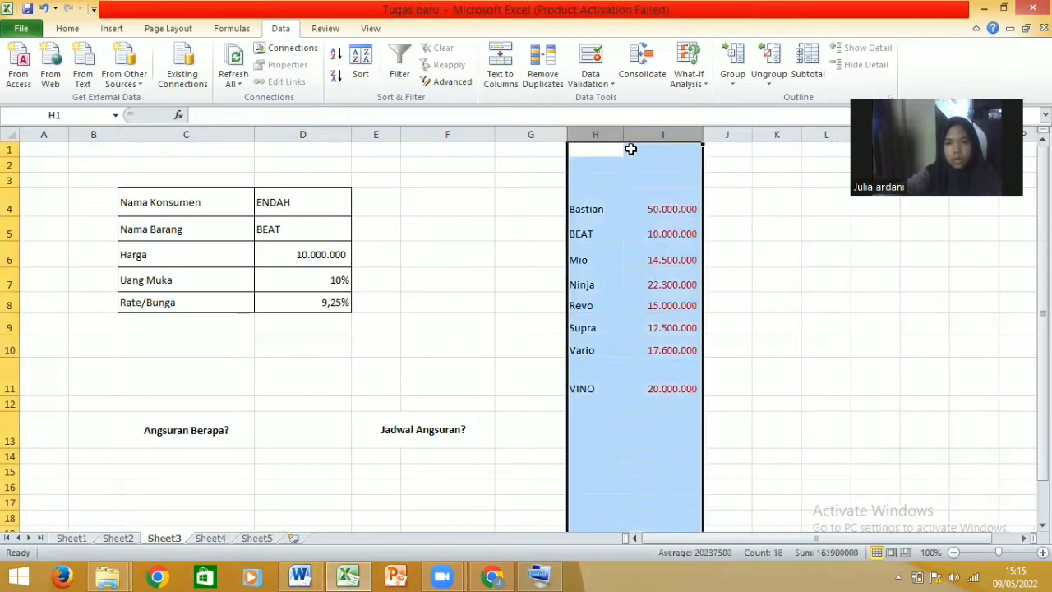
right_click(652, 168)
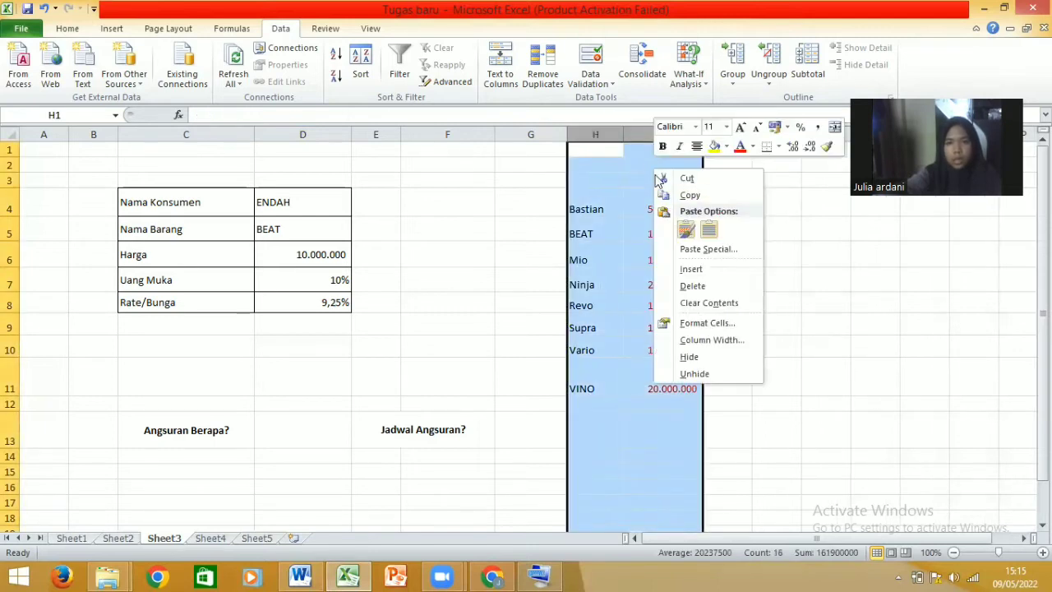
left_click(703, 357)
mouse_move(569, 137)
left_mouse_down()
mouse_move(595, 138)
mouse_move(583, 137)
left_mouse_up()
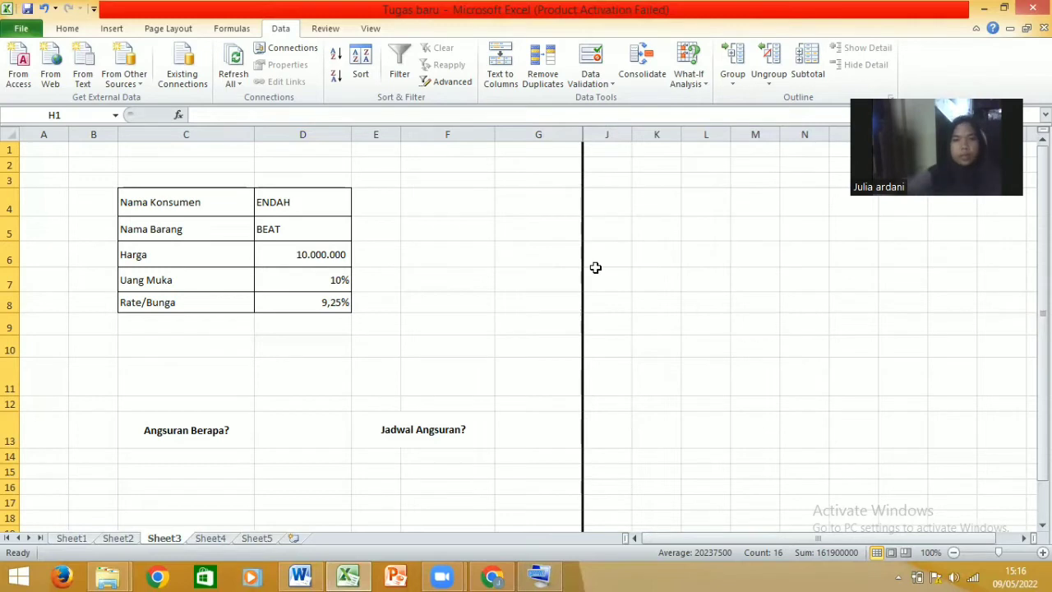
left_click(584, 244)
right_click(585, 244)
left_click(583, 133)
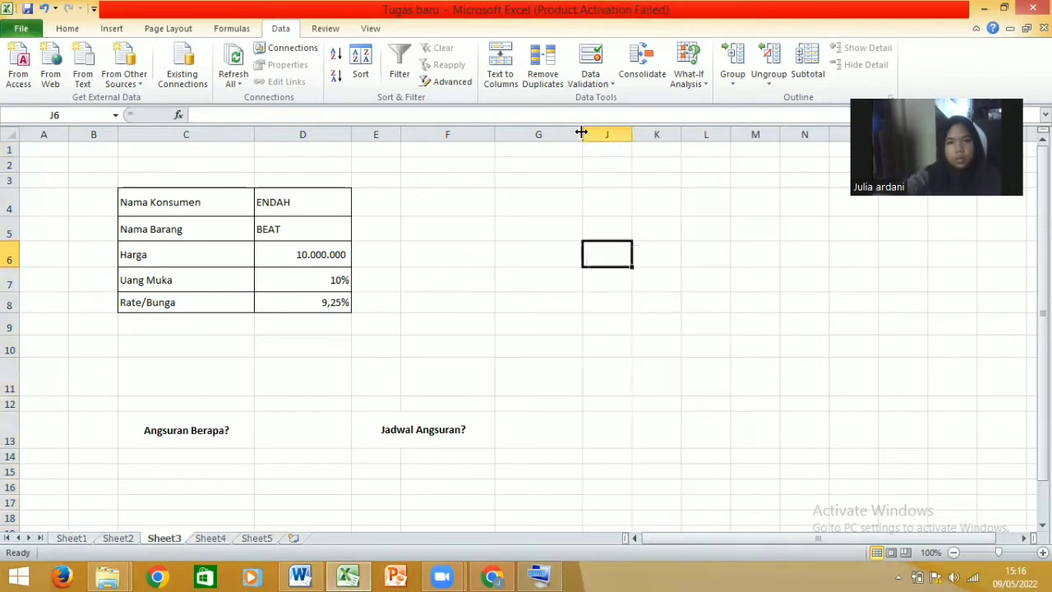
right_click(581, 136)
left_click(581, 135)
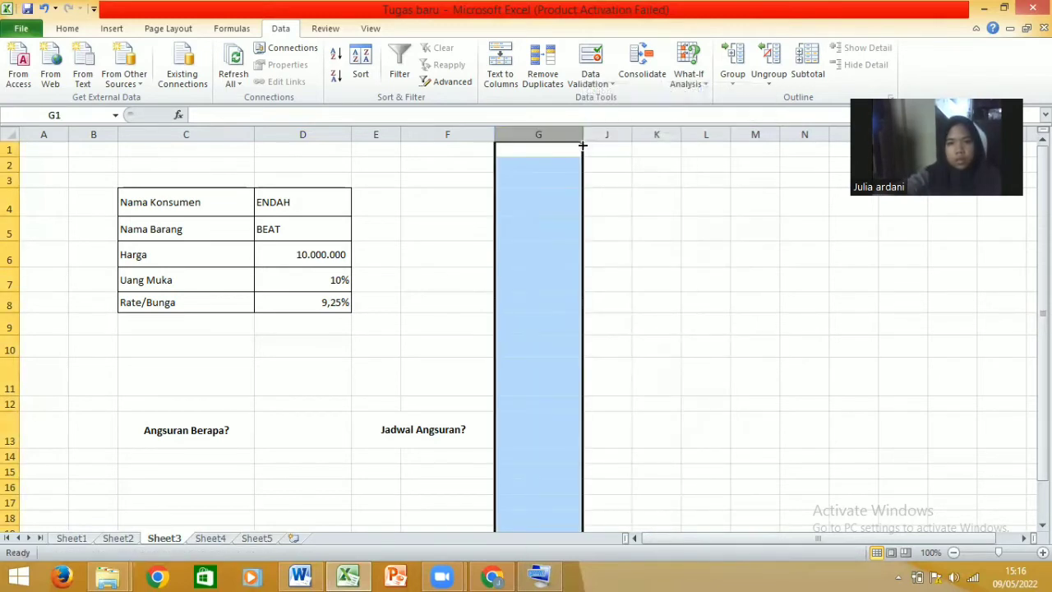
left_click(579, 152)
left_click(582, 185)
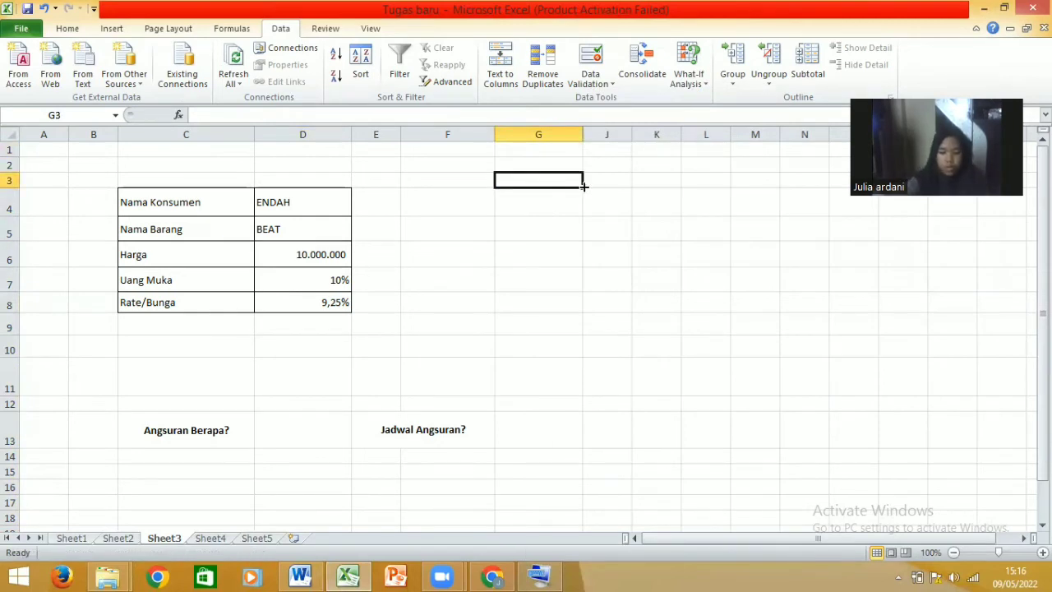
Review the two instalment tables on Sheet4, going through the motorcycle name and the row labels from Harga to Angsuran Per Bulan.
left_click(210, 538)
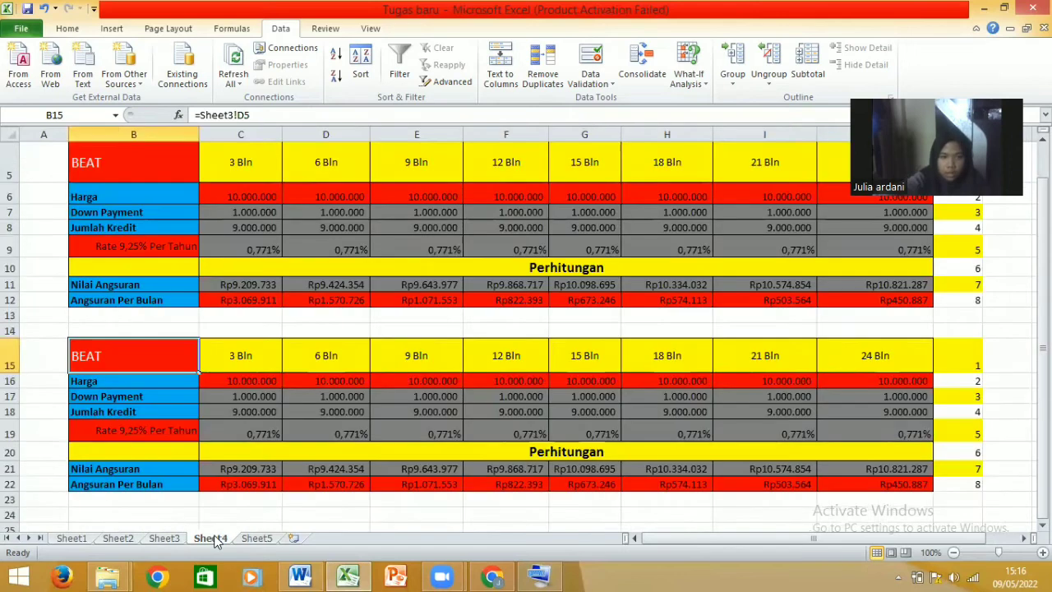
scroll(230, 298, "up", 2)
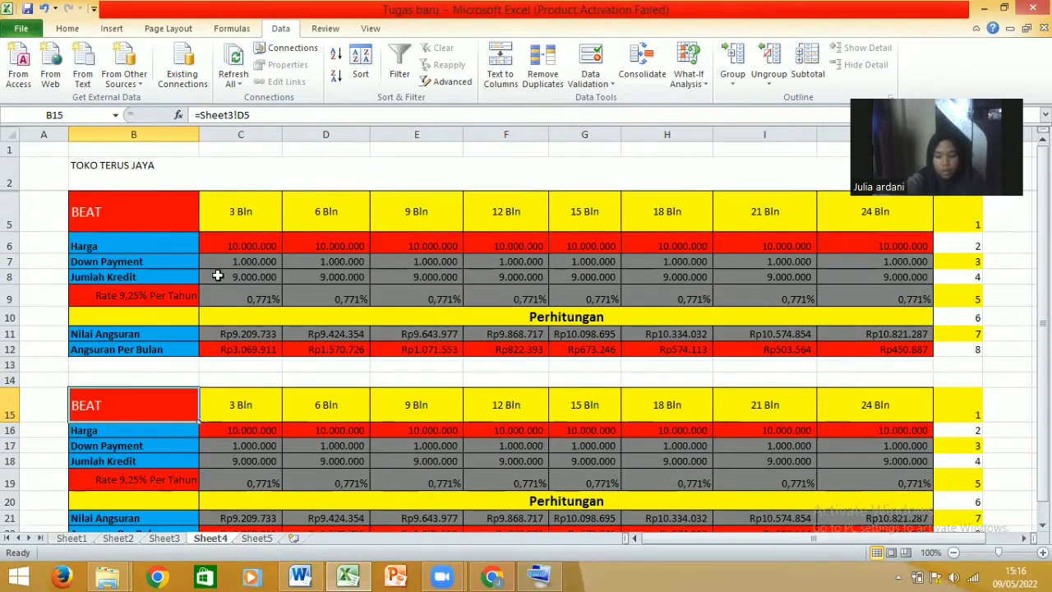
left_click(138, 227)
left_click(141, 239)
left_click(156, 213)
left_click(133, 402)
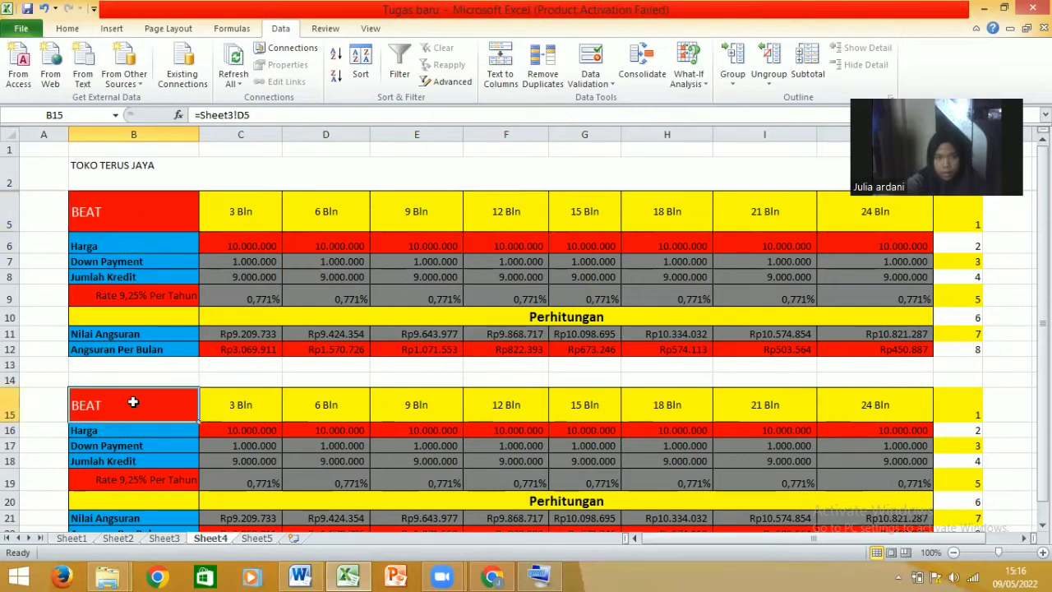
scroll(133, 402, "down", 2)
left_click(124, 304)
left_click(146, 324)
left_click(144, 333)
left_click(146, 359)
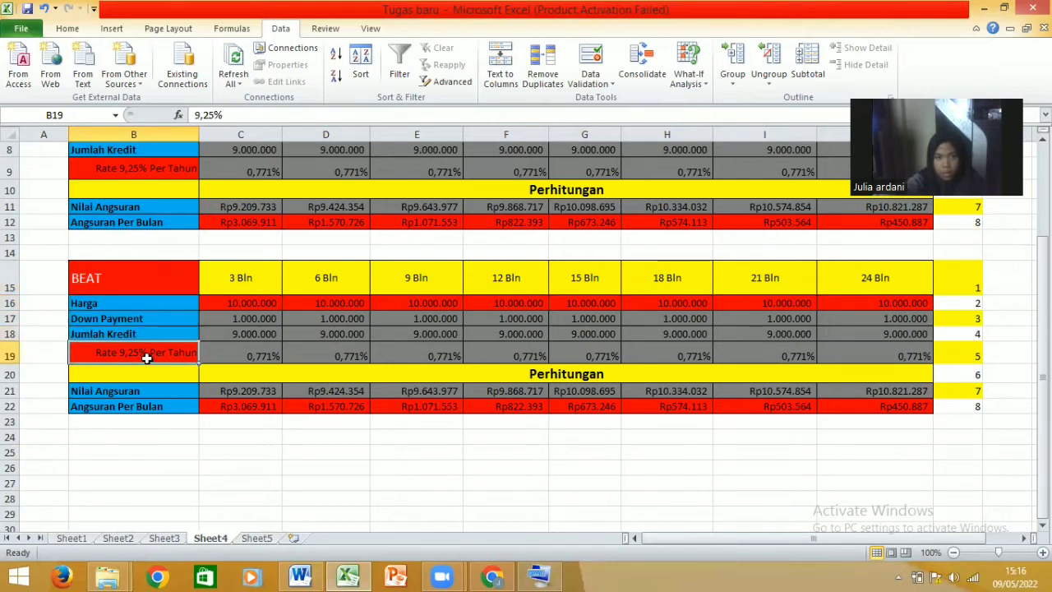
left_click(147, 393)
left_click(146, 406)
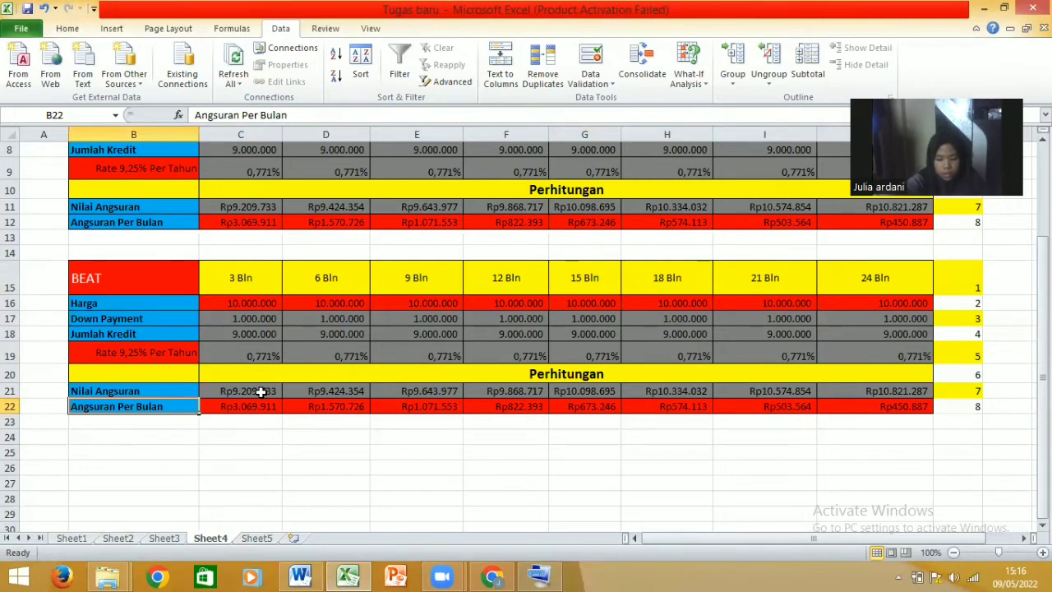
Link the second table's motorcycle name in B15 on Sheet4 to the Nama Barang cell D5 on Sheet3.
left_click(146, 284)
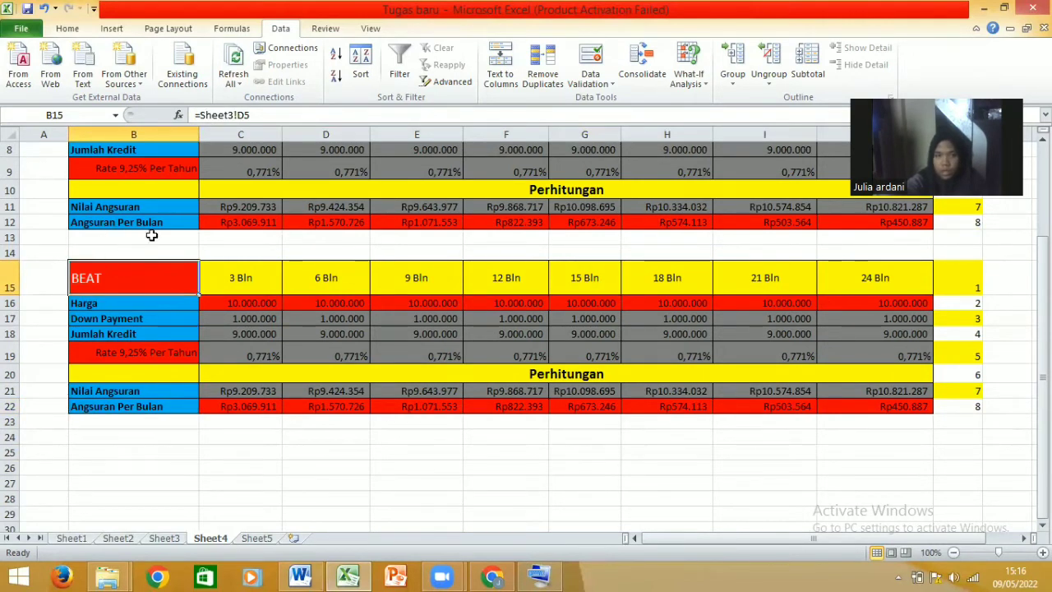
type("=")
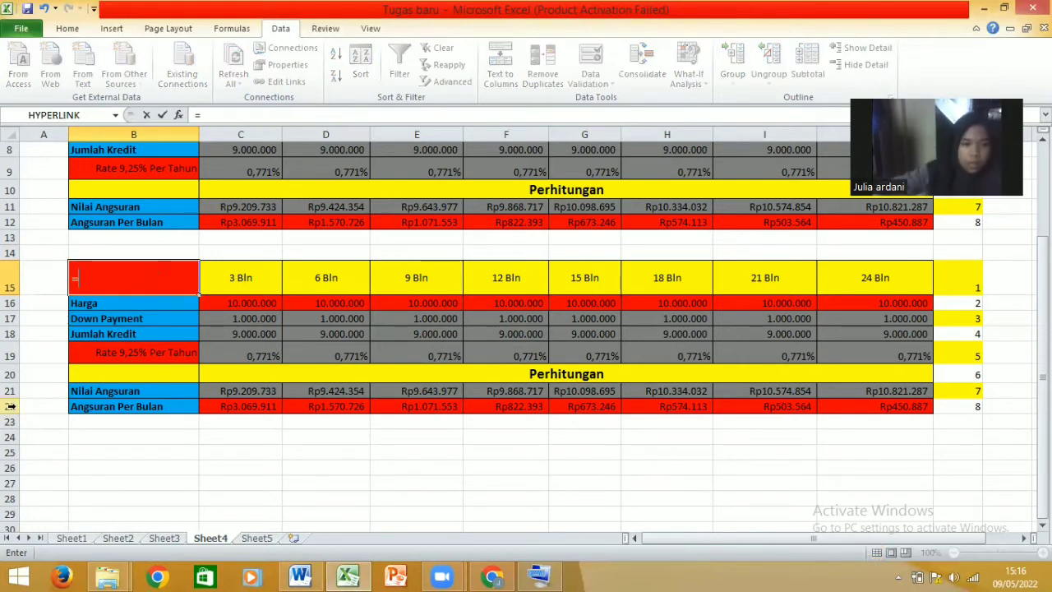
left_click(162, 539)
left_click(285, 227)
key("Return")
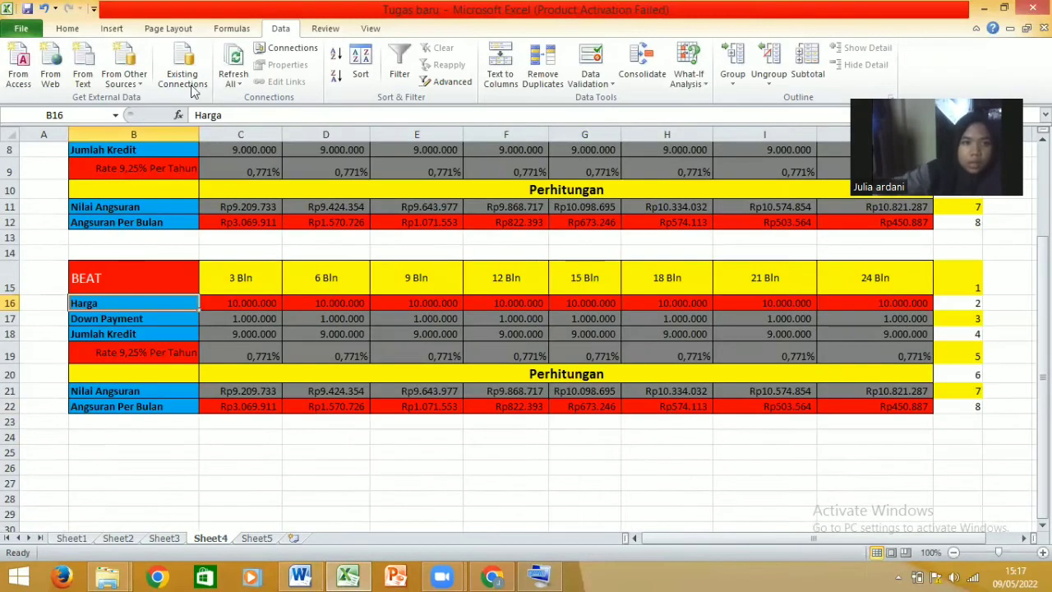
Change the Nama Barang selection in D5 on Sheet3 to Mio.
left_click(165, 539)
left_click(345, 233)
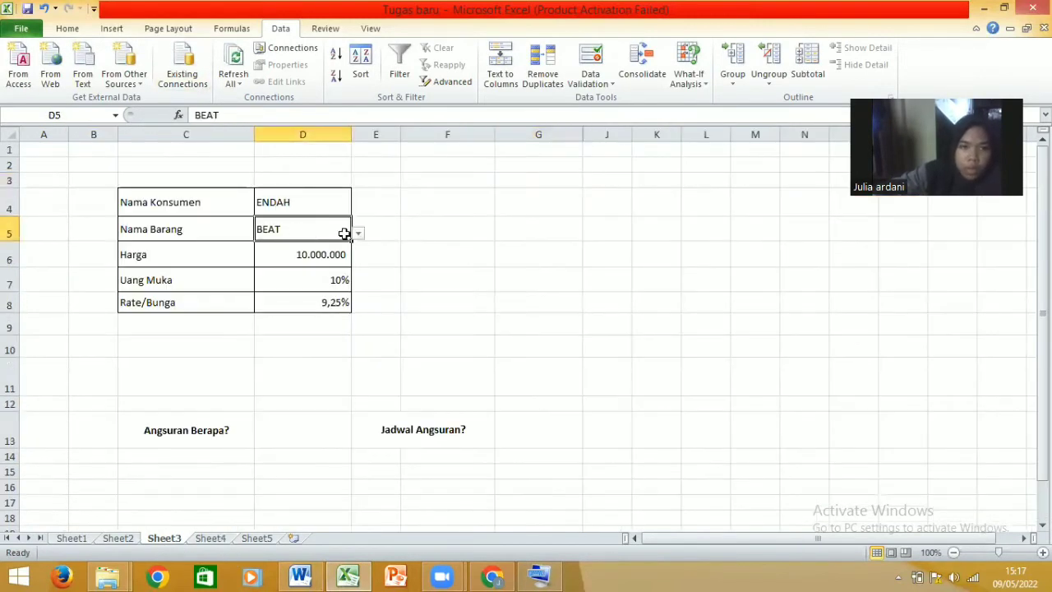
left_click(359, 234)
left_click(343, 267)
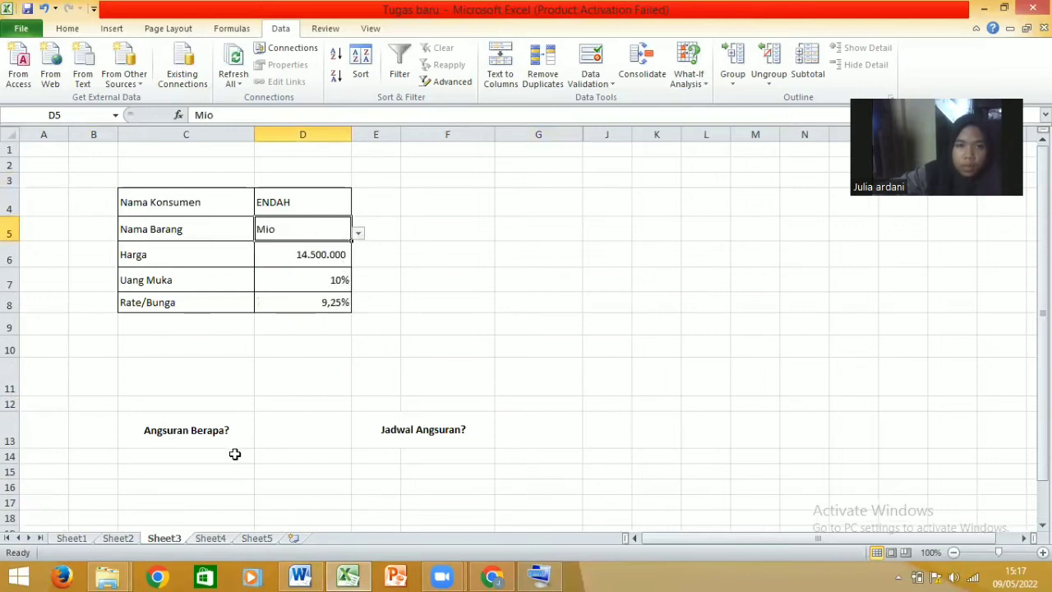
Check how the Sheet4 instalment table follows the new selection, examining the linked name in B15 and the month headings in row 15.
left_click(211, 539)
left_click(156, 288)
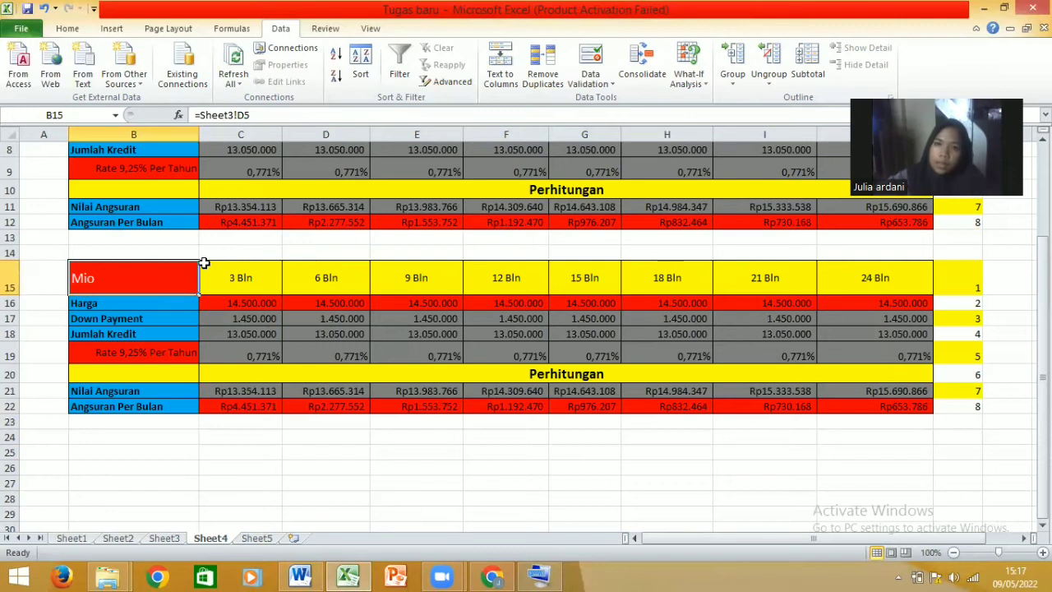
left_click(176, 313)
left_click(176, 305)
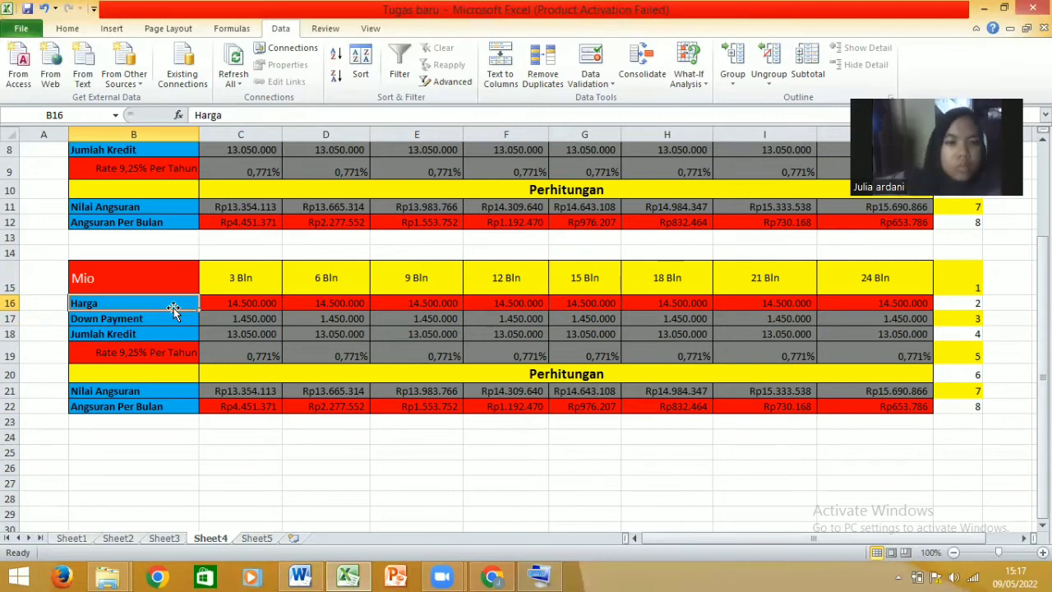
left_click(250, 278)
left_click(305, 277)
left_click(409, 276)
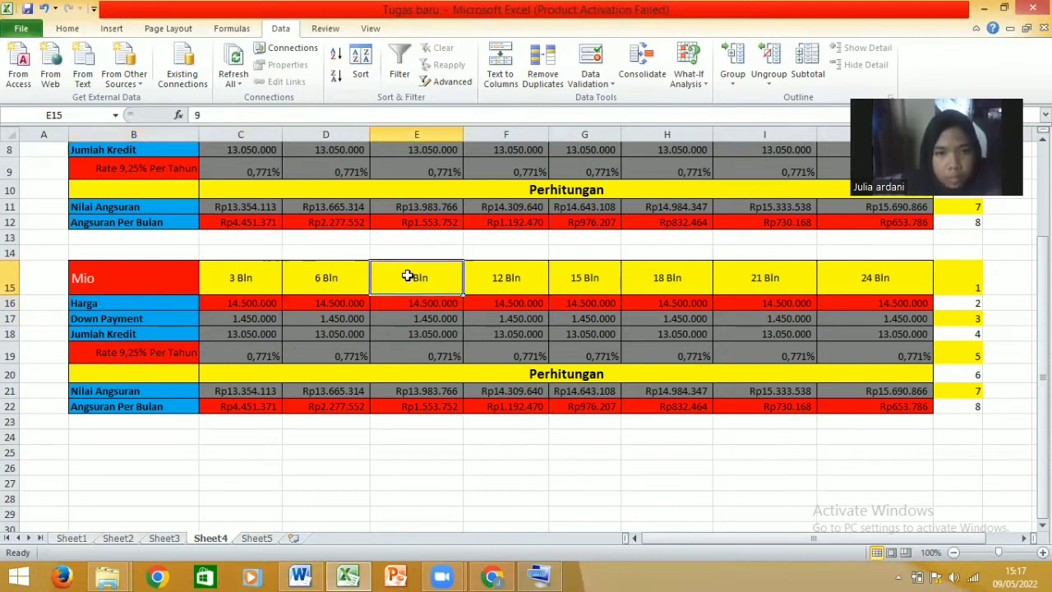
left_click(493, 271)
left_click(273, 278)
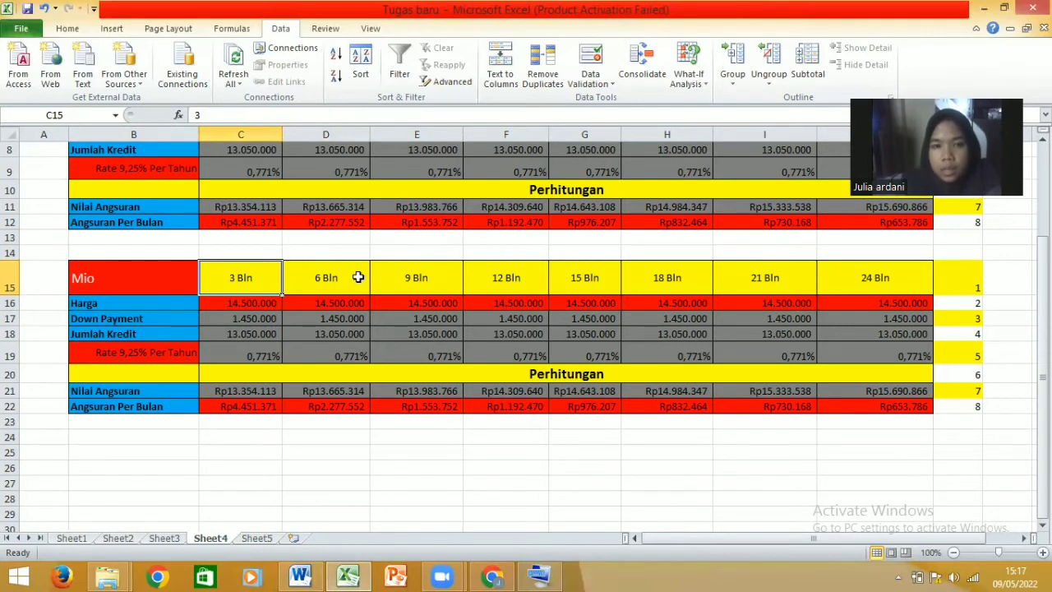
left_click(359, 289)
left_click(444, 275)
Extend the month series in row 15 from the 3 and 6 Bln headings in C15:D15 across to J15.
left_click(260, 277)
left_click_drag(282, 277, 832, 275)
right_click(647, 269)
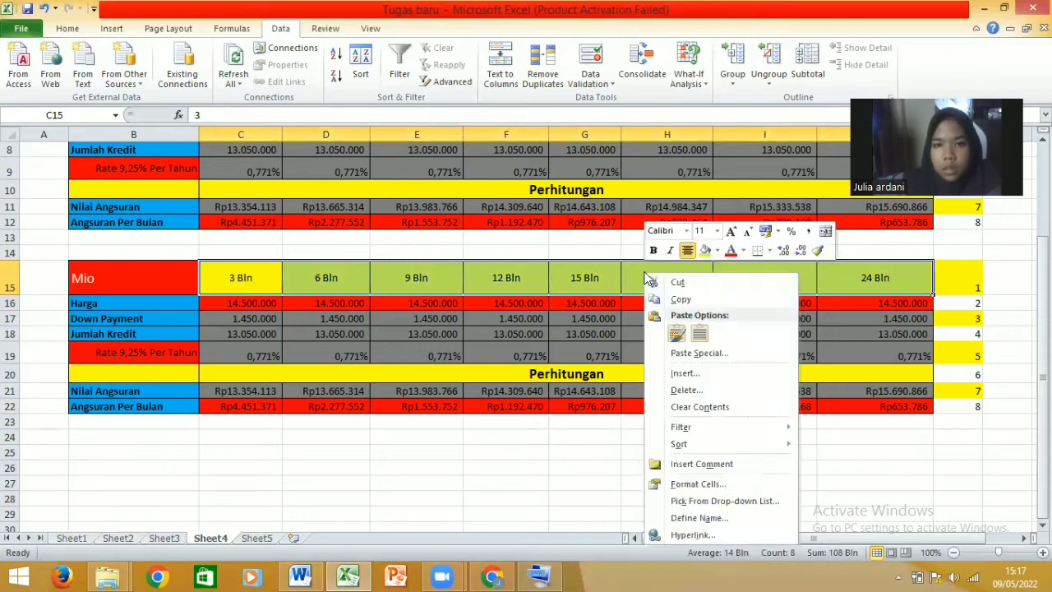
left_click(329, 277)
left_click(269, 275)
left_click_drag(268, 274, 317, 276)
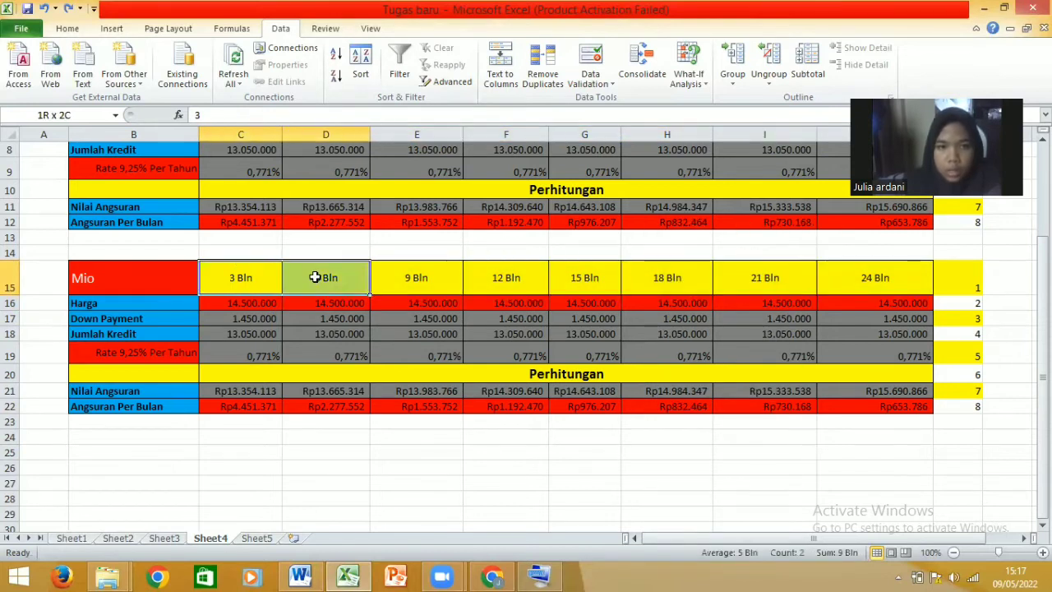
left_click_drag(370, 296, 905, 278)
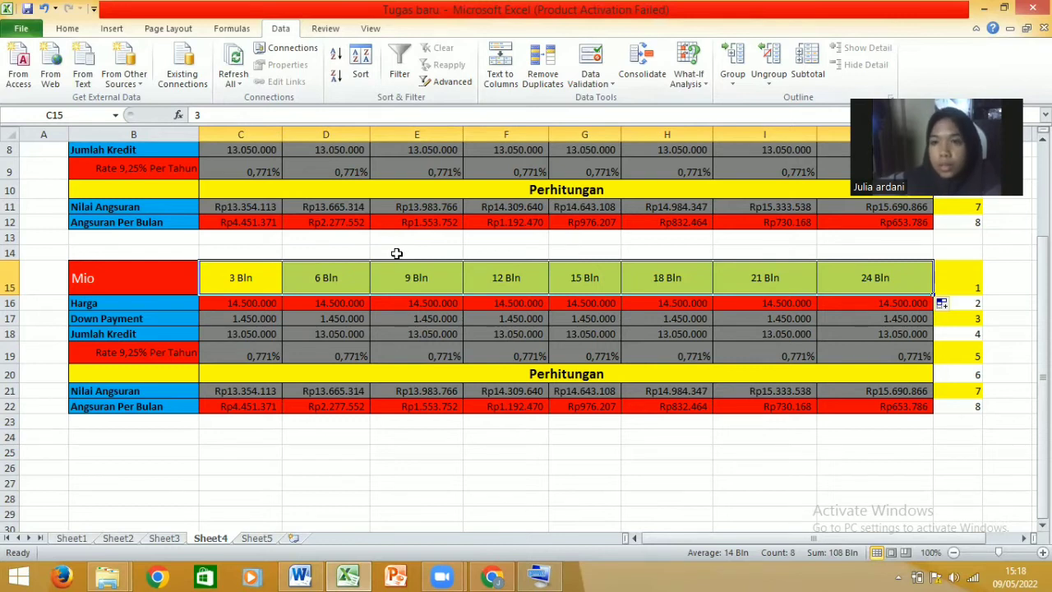
Try to give the 3-month heading in C15 a custom number format that adds a text suffix after 0.
left_click(271, 278)
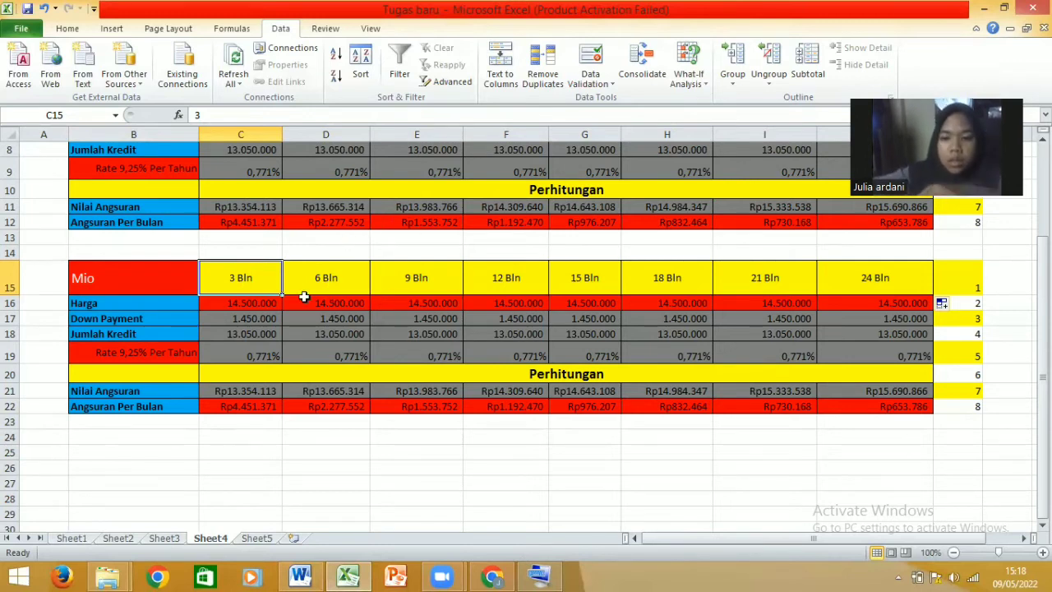
scroll(302, 294, "up", 1)
scroll(229, 83, "up", 4)
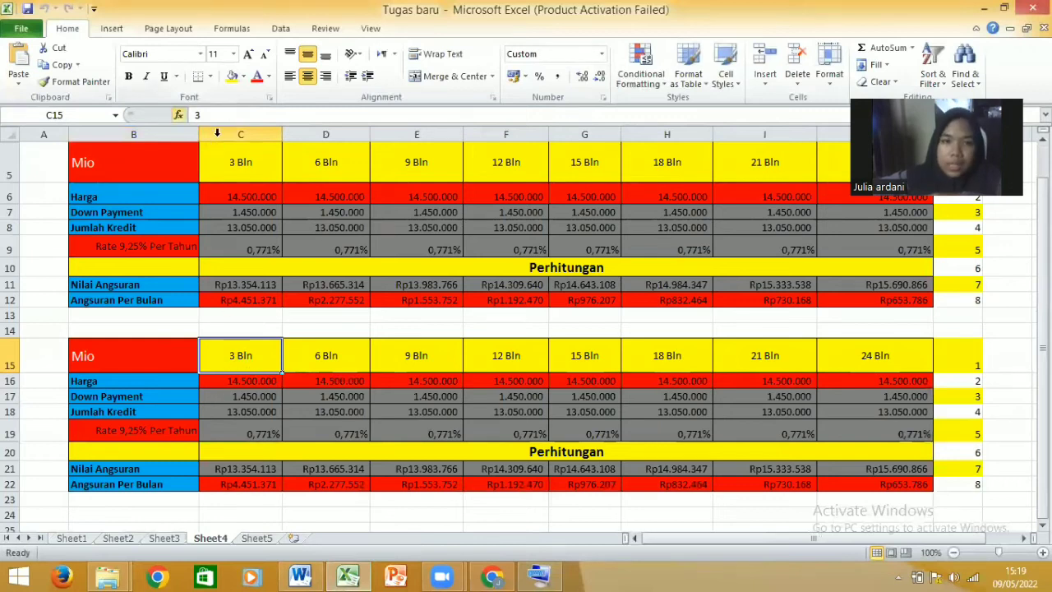
left_click(210, 115)
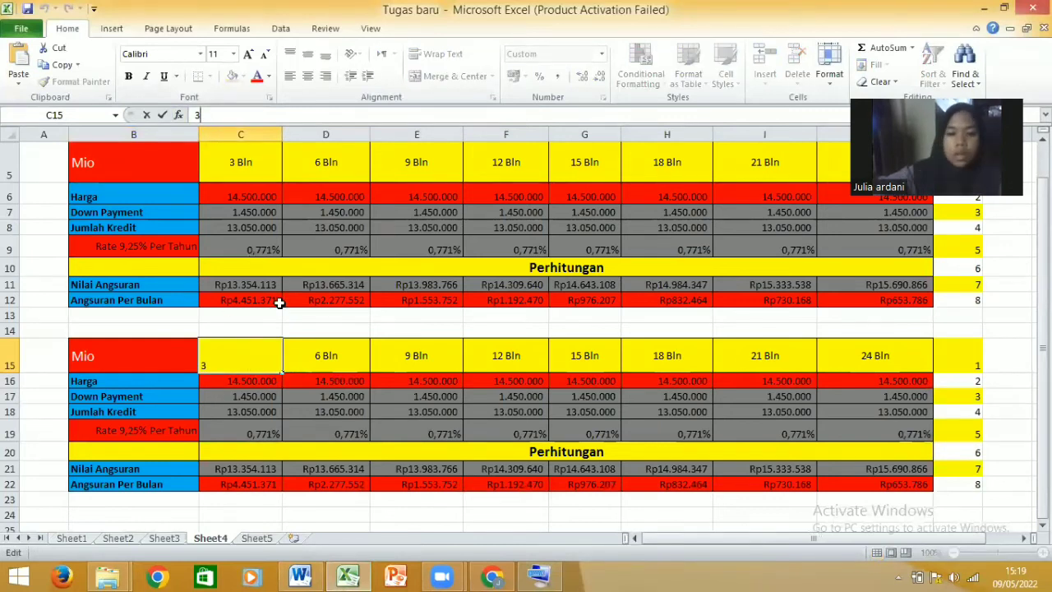
key("ctrl+1")
left_click(168, 274)
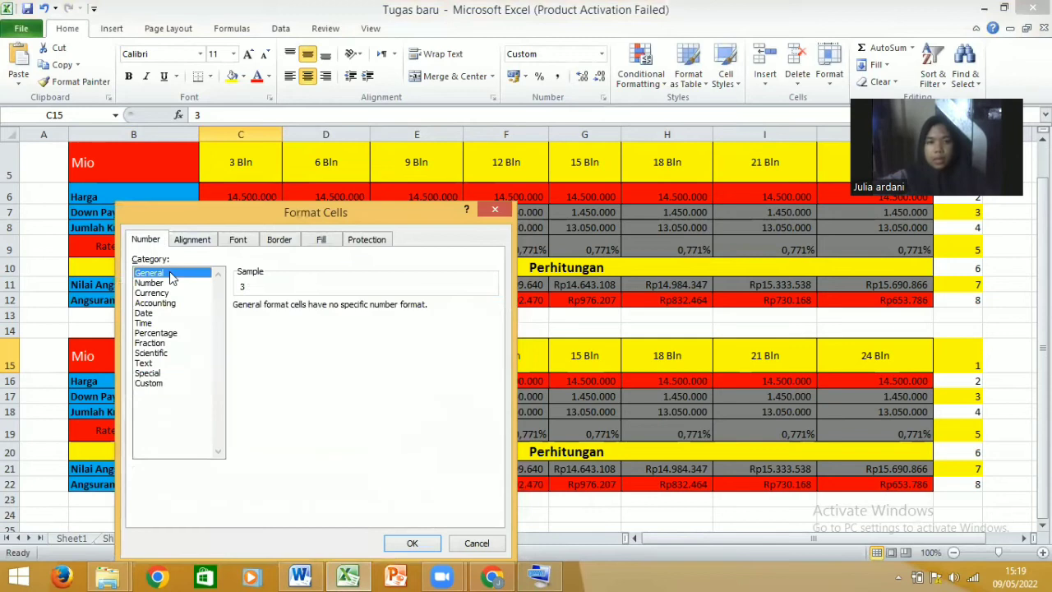
left_click(155, 283)
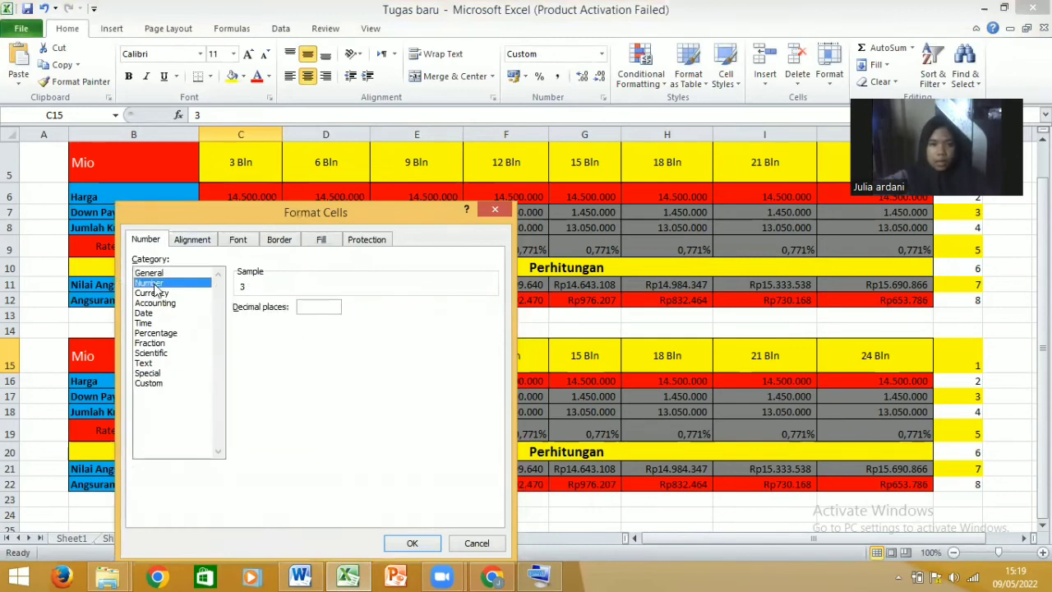
left_click(150, 383)
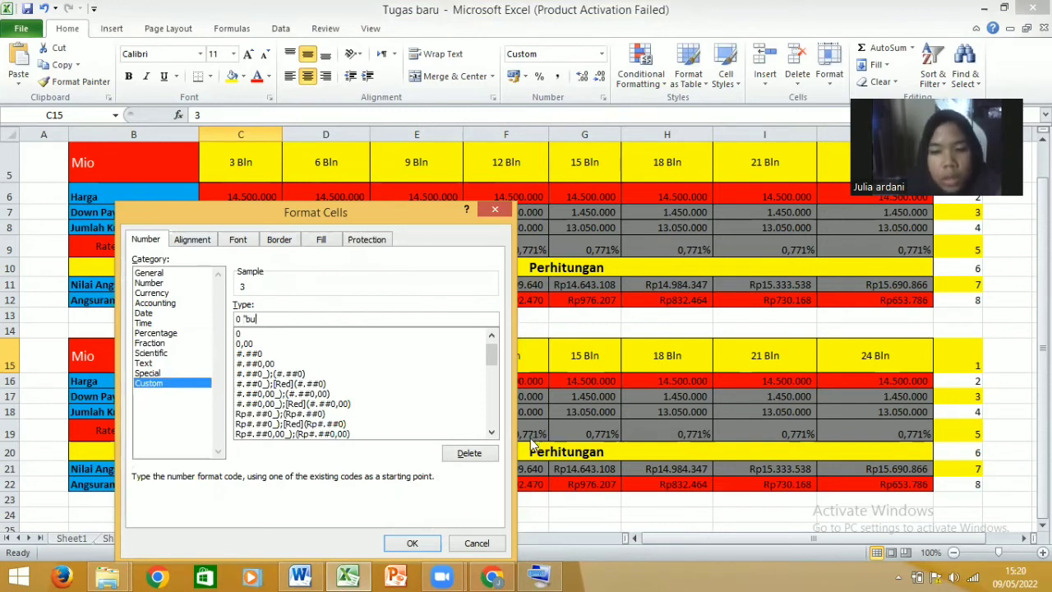
left_click(452, 546)
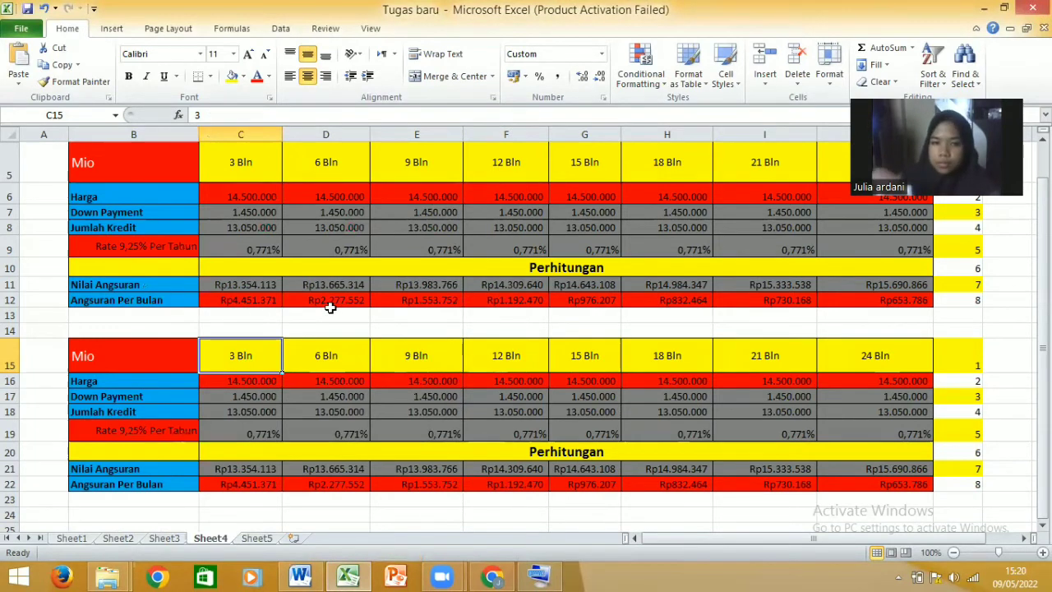
left_click(209, 115)
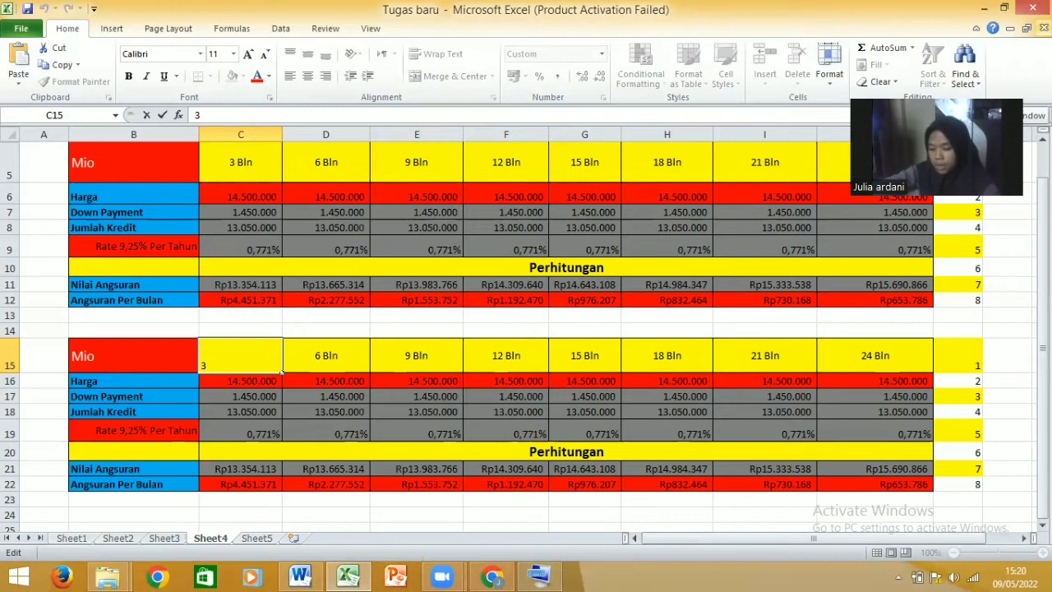
Check the Harga reference =Sheet3!$D$6 in C16 against its source on Sheet3, and fill it across row 16 to J16.
left_click(194, 380)
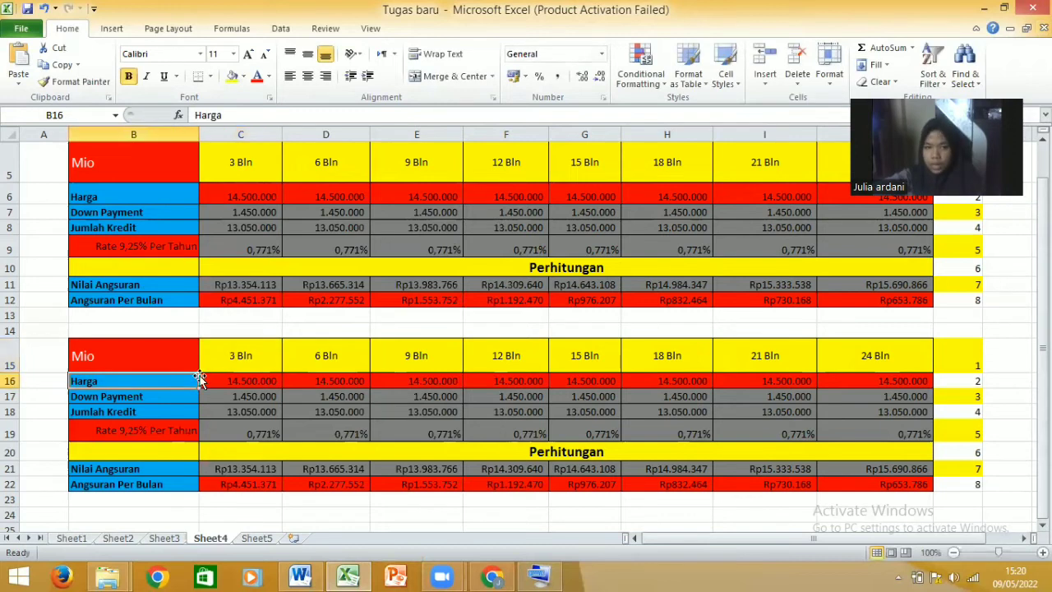
left_click(256, 382)
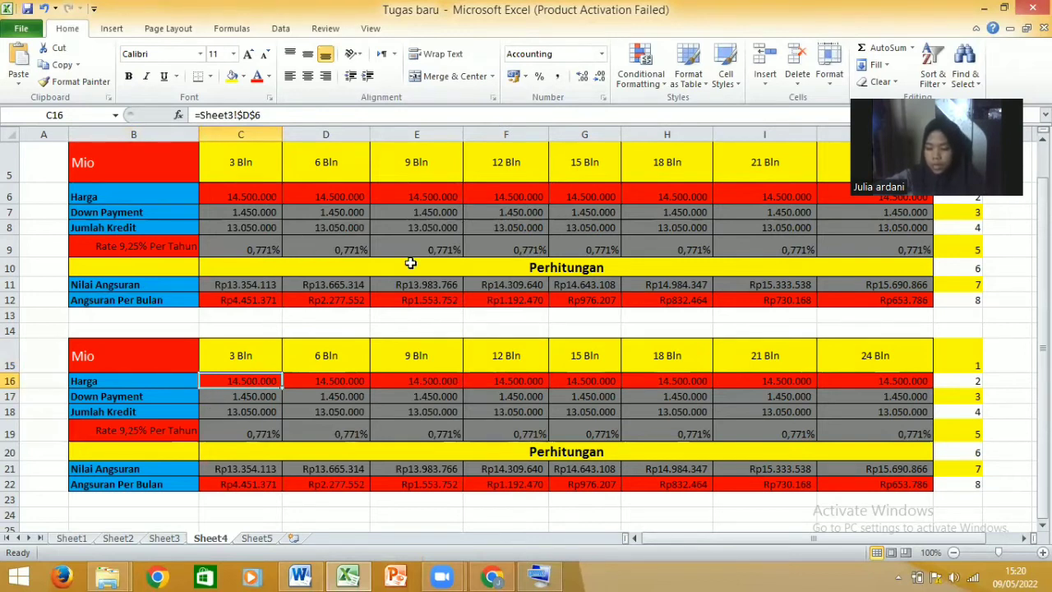
left_click(244, 113)
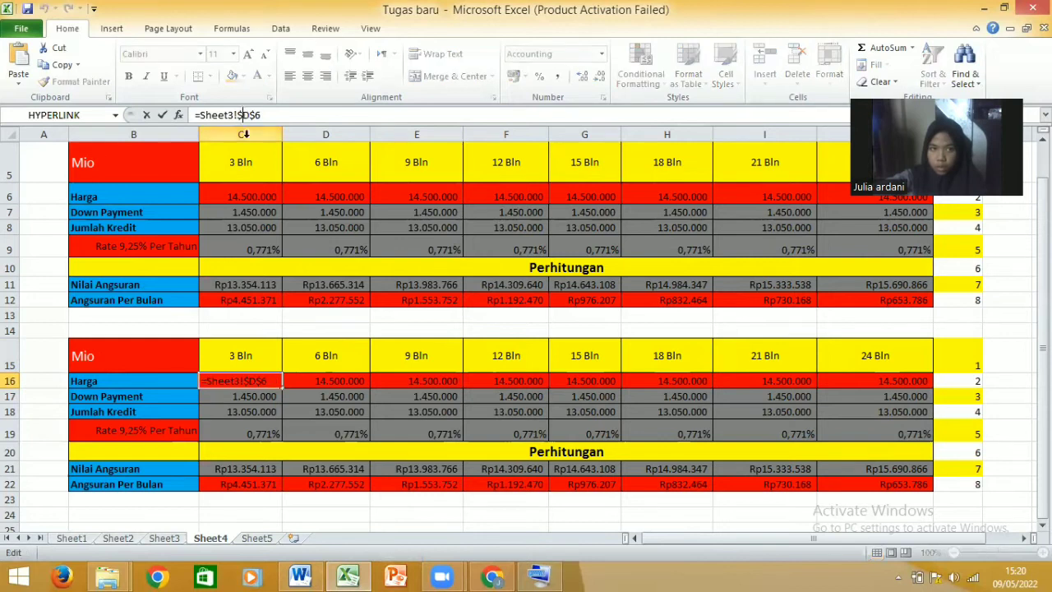
left_click(183, 539)
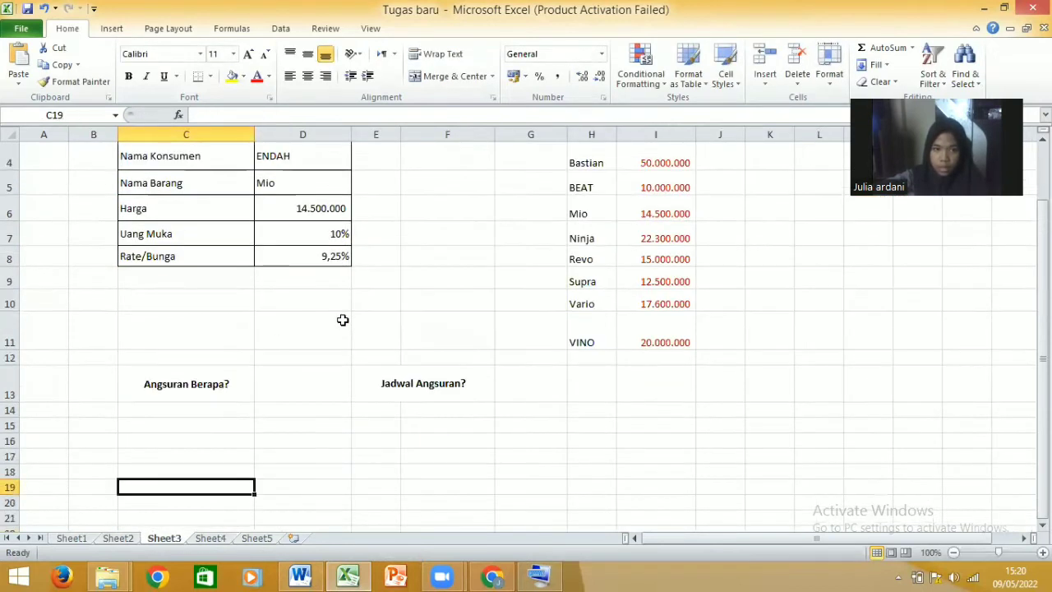
left_click(210, 539)
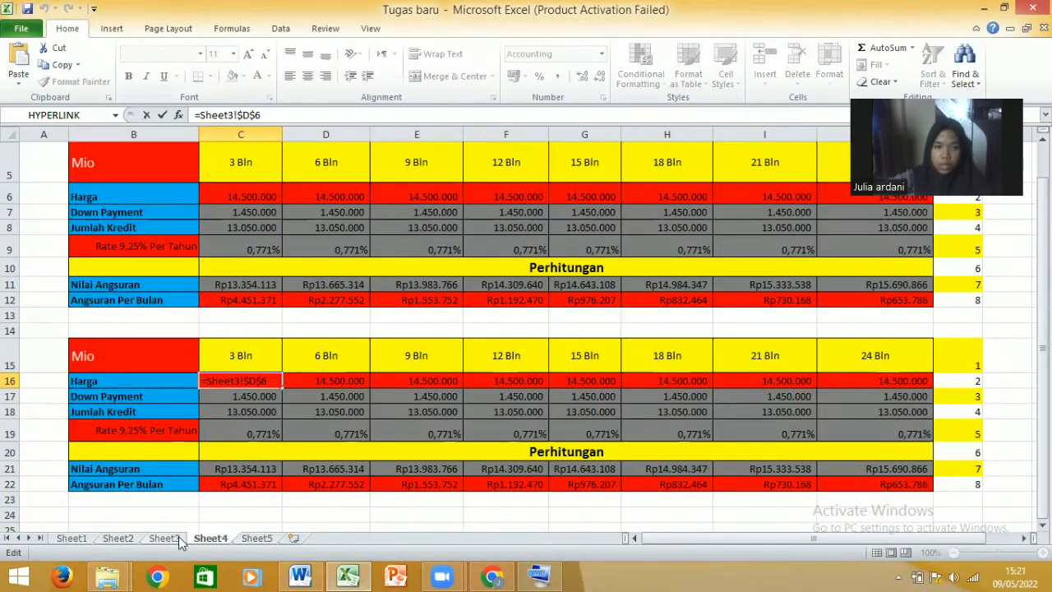
left_click(173, 541)
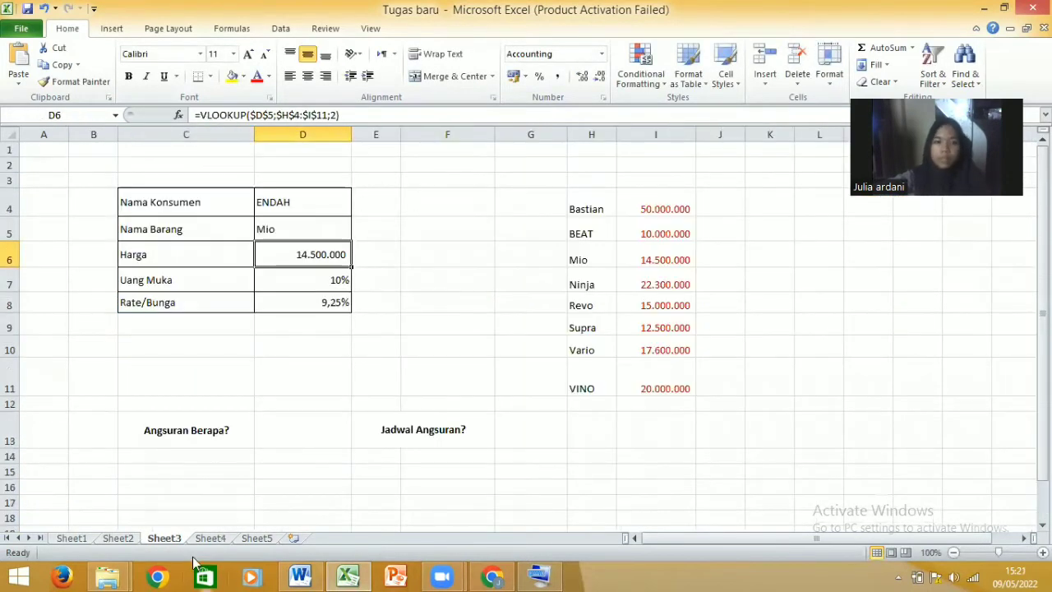
left_click(207, 541)
left_click_drag(279, 386, 876, 380)
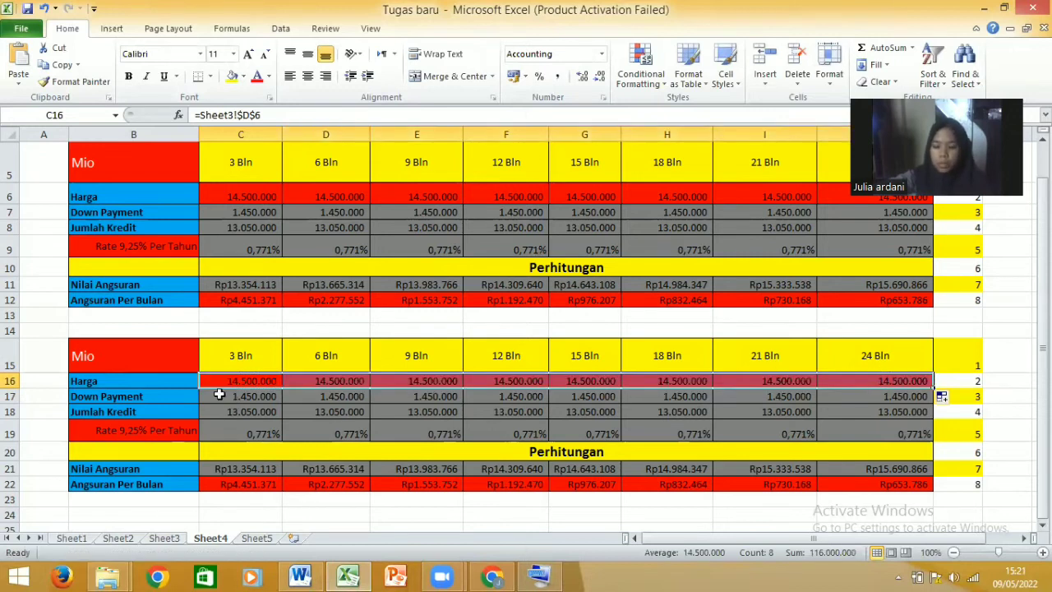
Check the Down Payment formula in C17 on Sheet4 against the Uang Muka percentage in D7 on Sheet3.
left_click(234, 399)
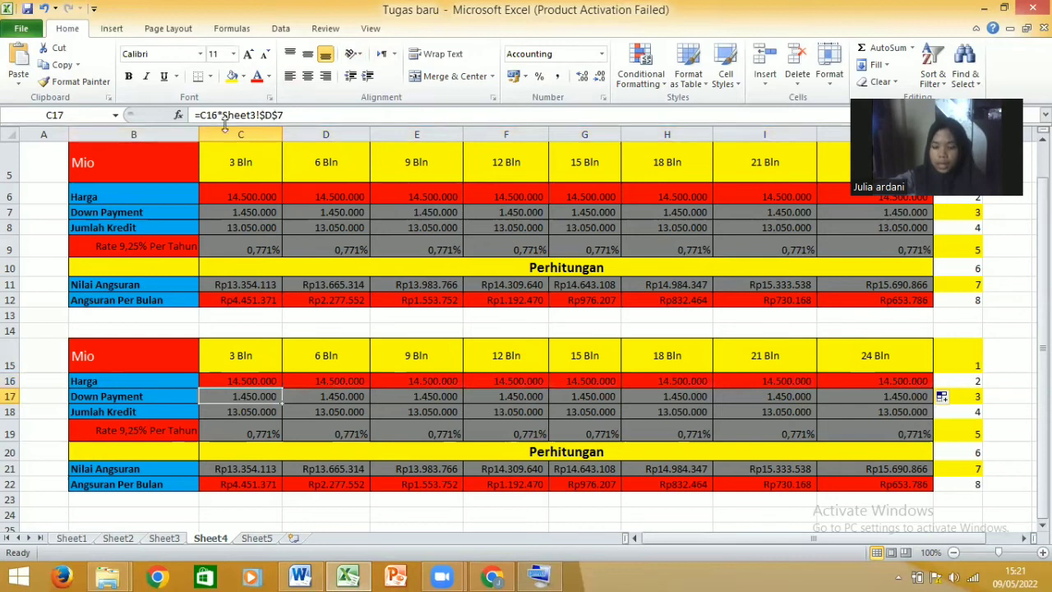
left_click(163, 538)
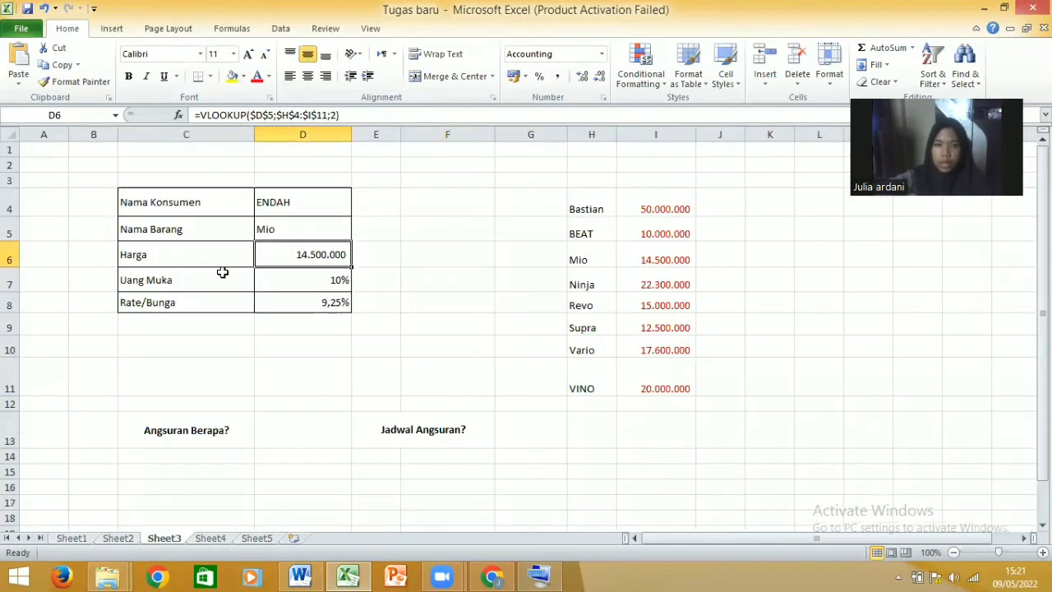
left_click(297, 280)
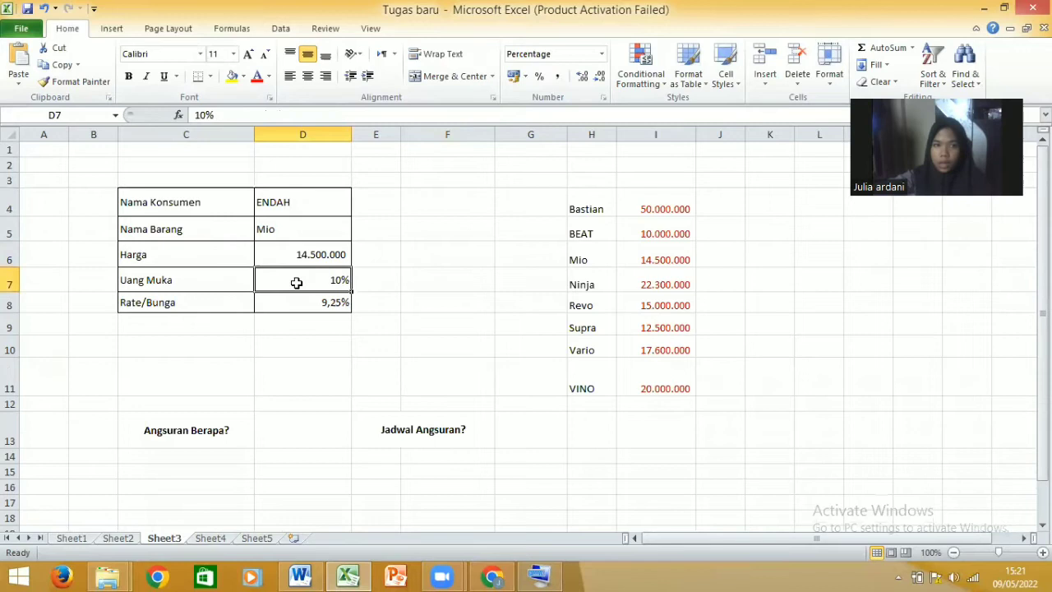
left_click(211, 538)
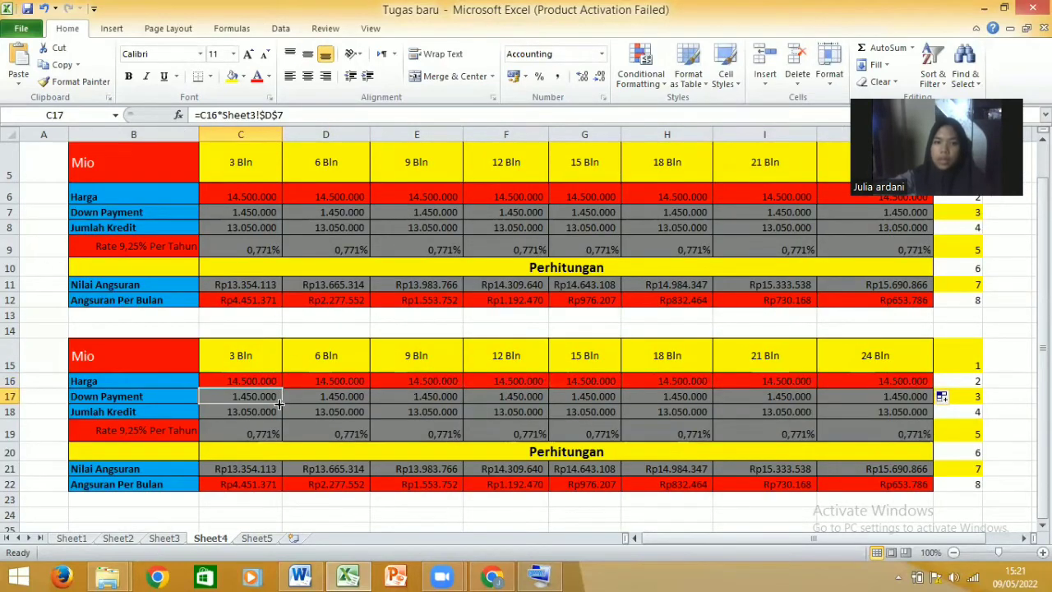
Check the Jumlah Kredit formula =C16-C17 in C18 and fill it across row 18 to J18.
left_click(238, 417)
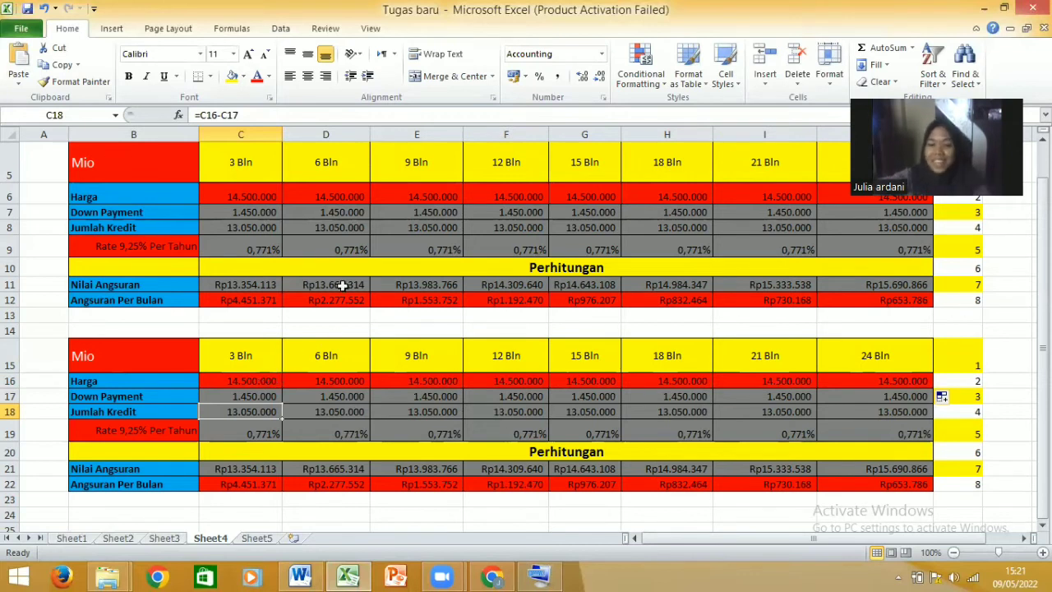
left_click(132, 382)
left_click(146, 397)
left_click(247, 412)
left_click_drag(280, 418, 914, 418)
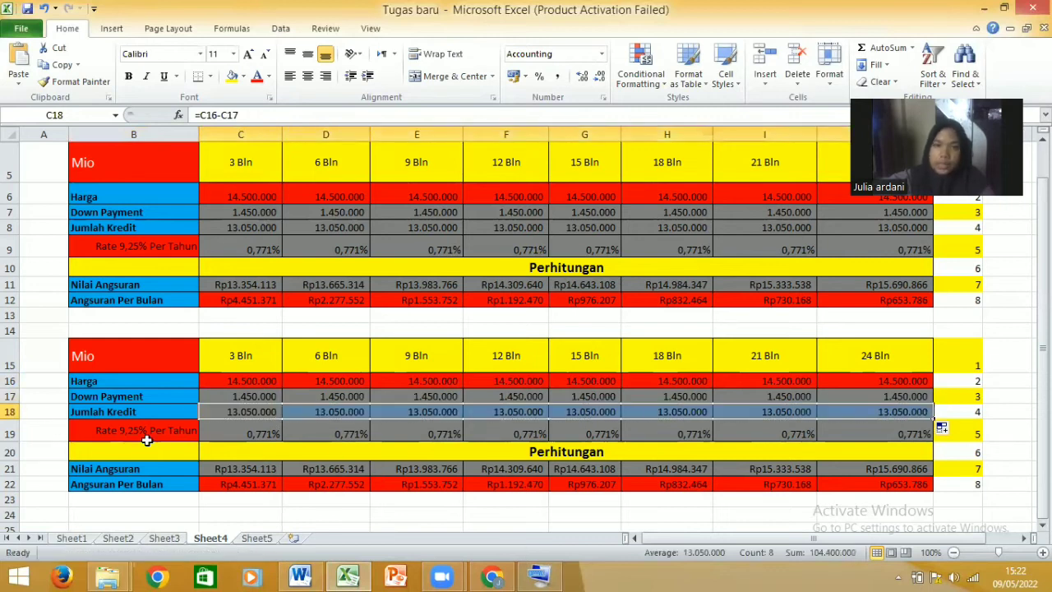
Try to give the rate in B19 a custom number format with the text prefix "rate" before 0,00%.
left_click(141, 431)
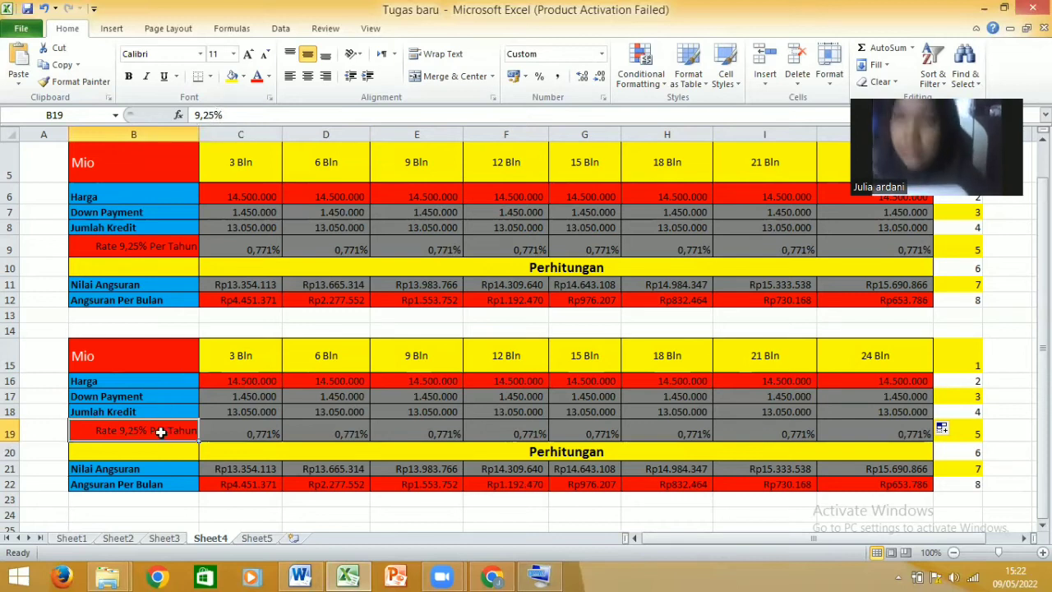
key("ctrl+1")
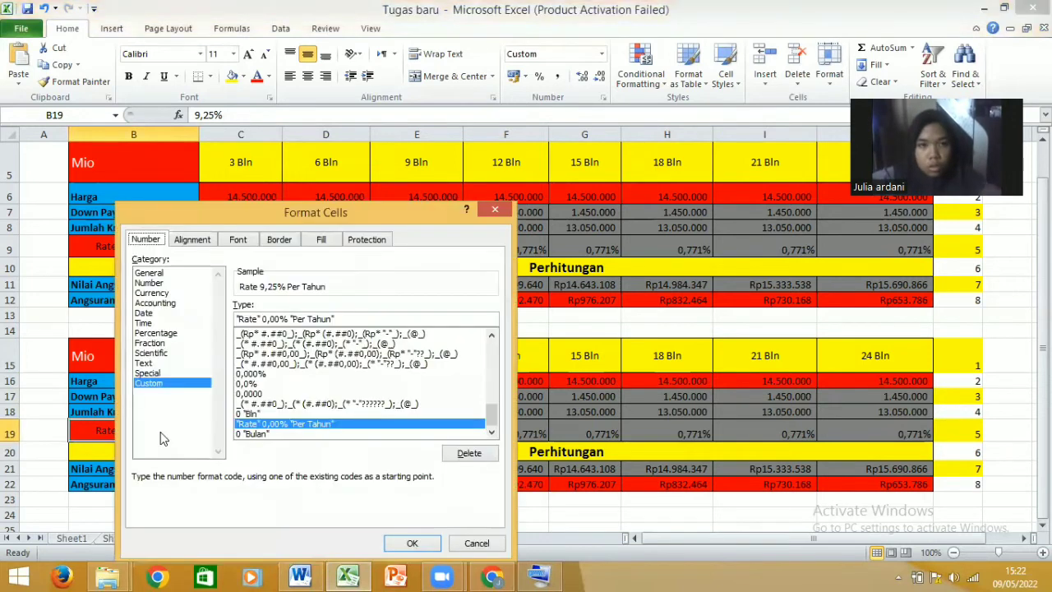
left_click(161, 274)
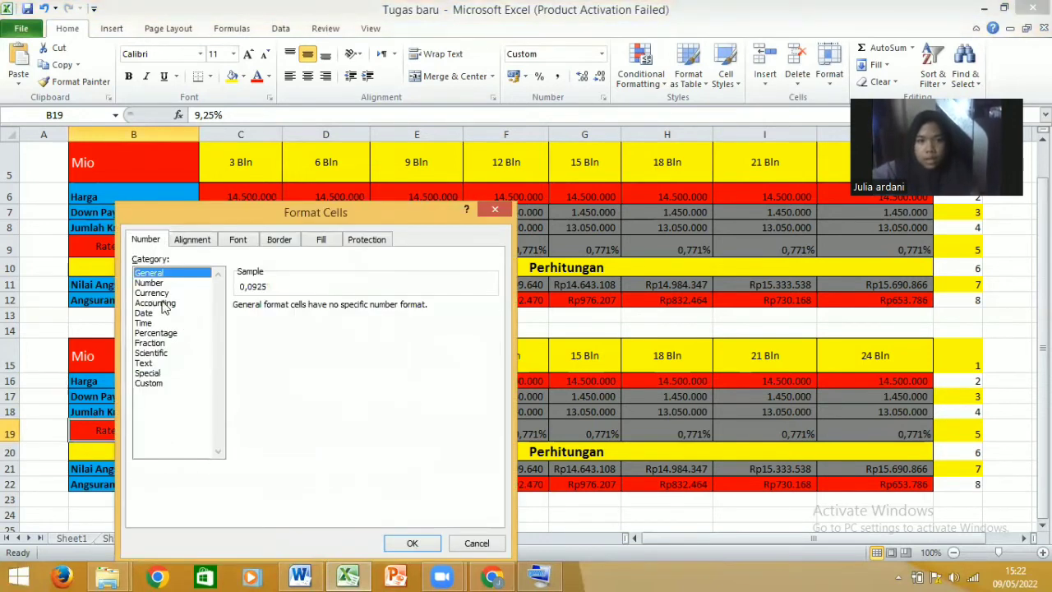
left_click(160, 333)
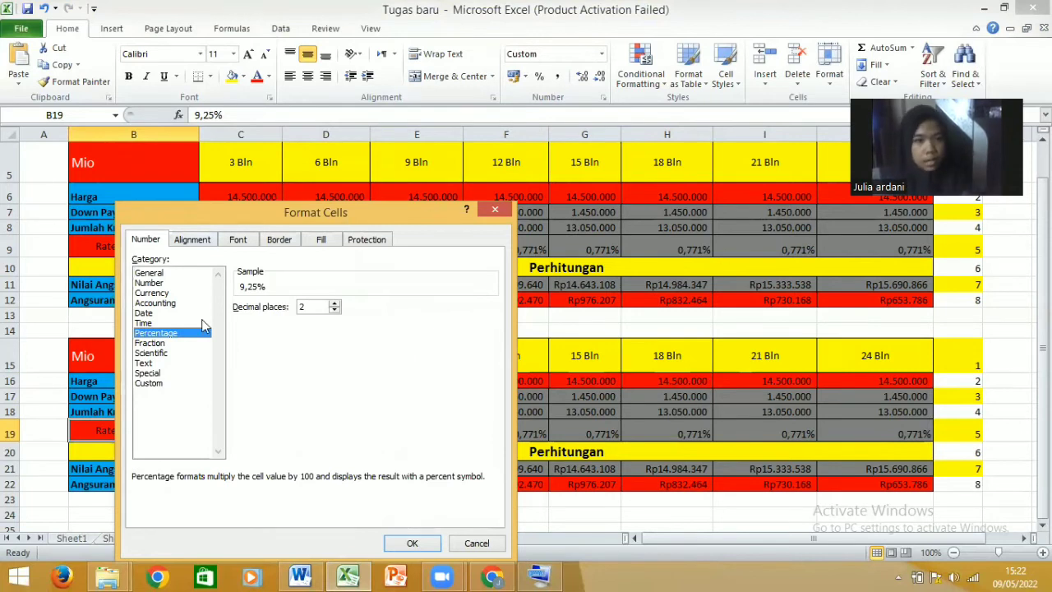
left_click(177, 383)
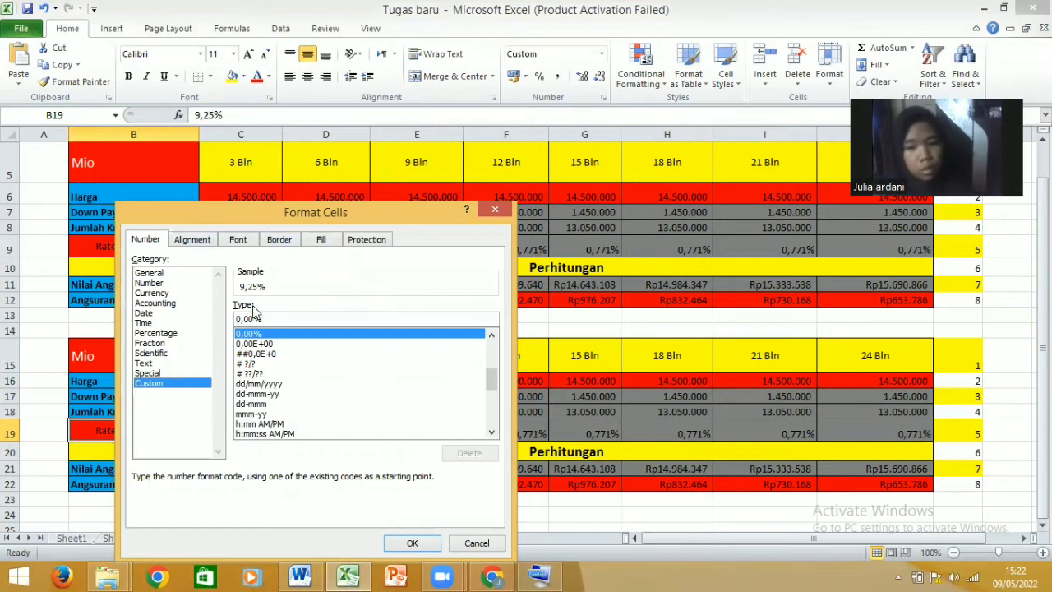
type("\"")
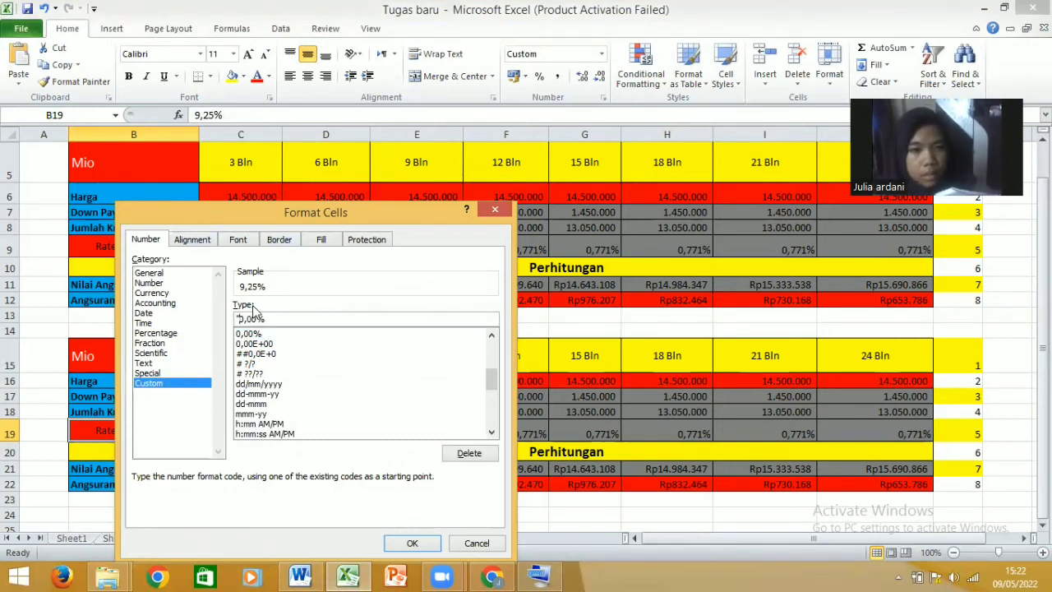
key("BackSpace")
key("BackSpace")
key("BackSpace")
type("rate")
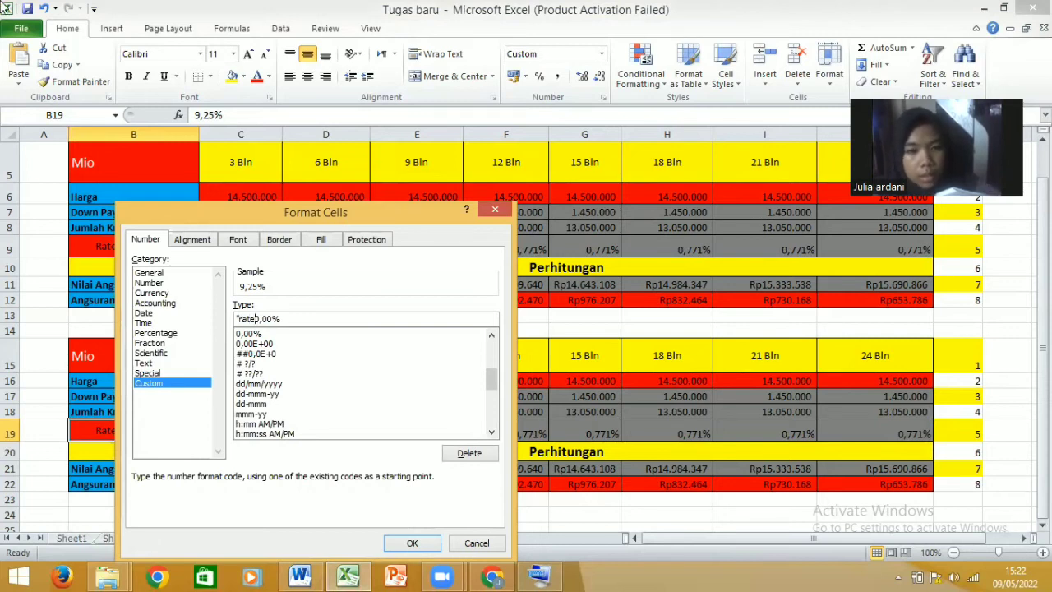
type("\"")
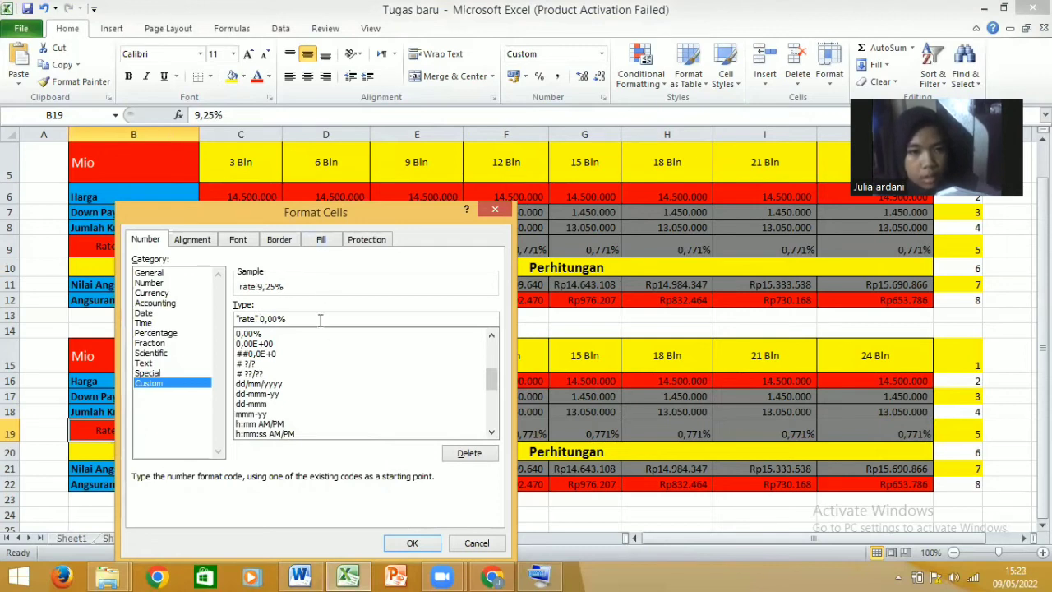
left_click(315, 333)
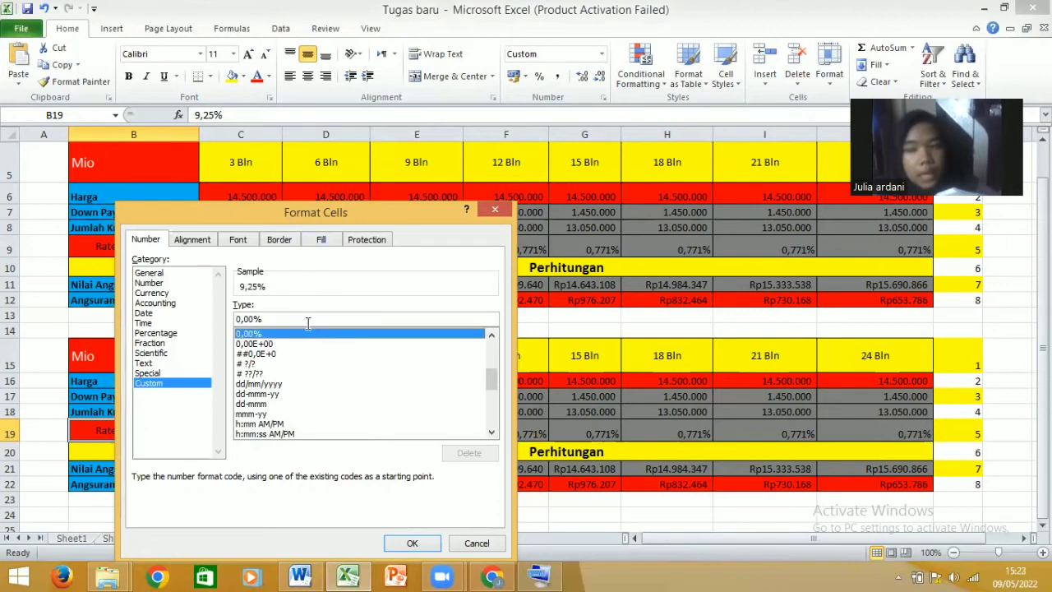
left_click(474, 546)
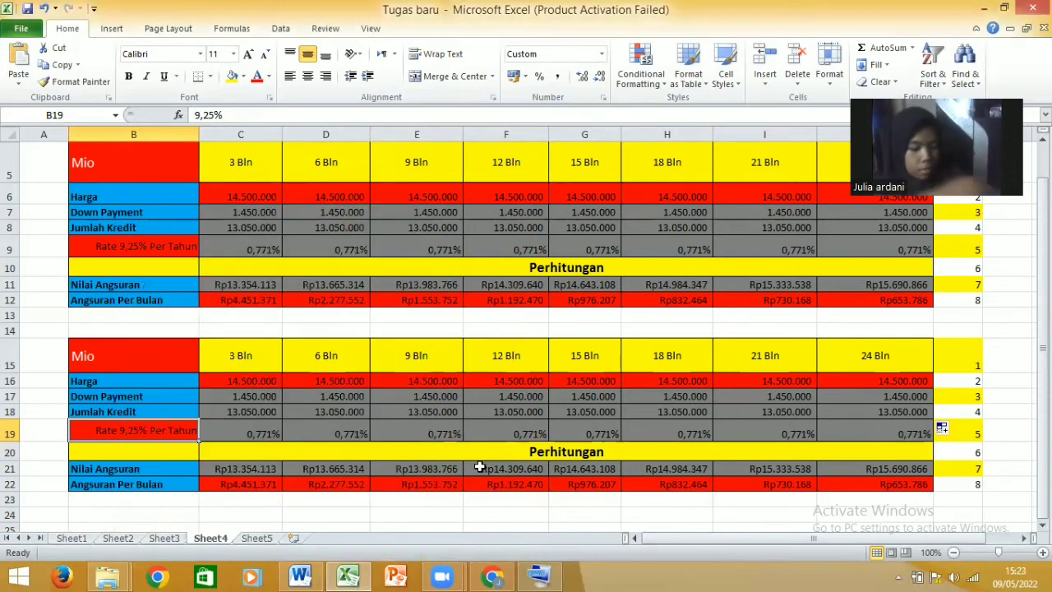
Examine the monthly rate formula in row 19, the FV formula in C21 with its source cells, and the monthly instalment in C22.
left_click(251, 431)
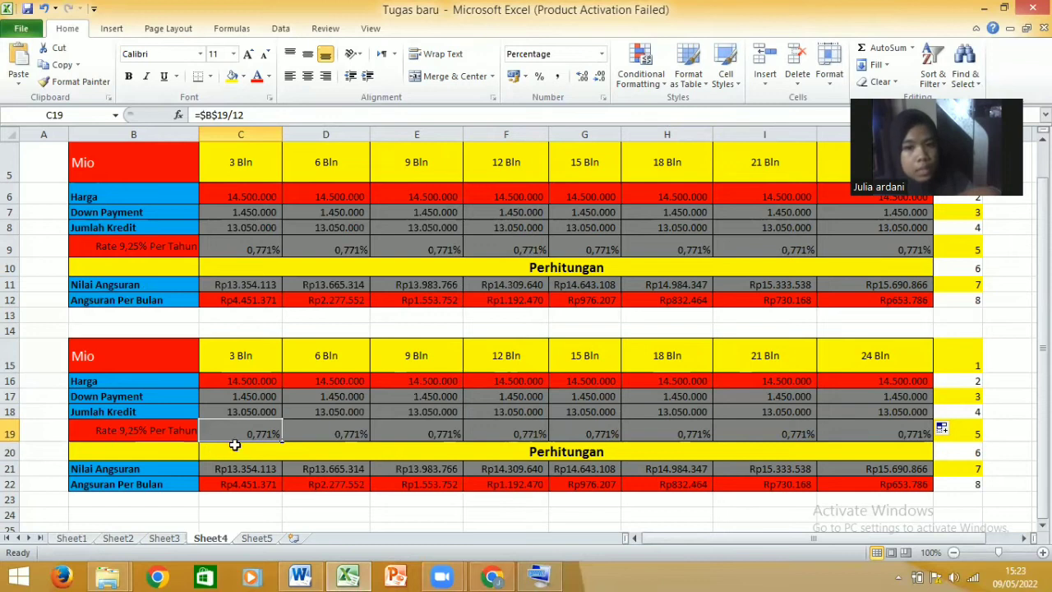
left_click(926, 434)
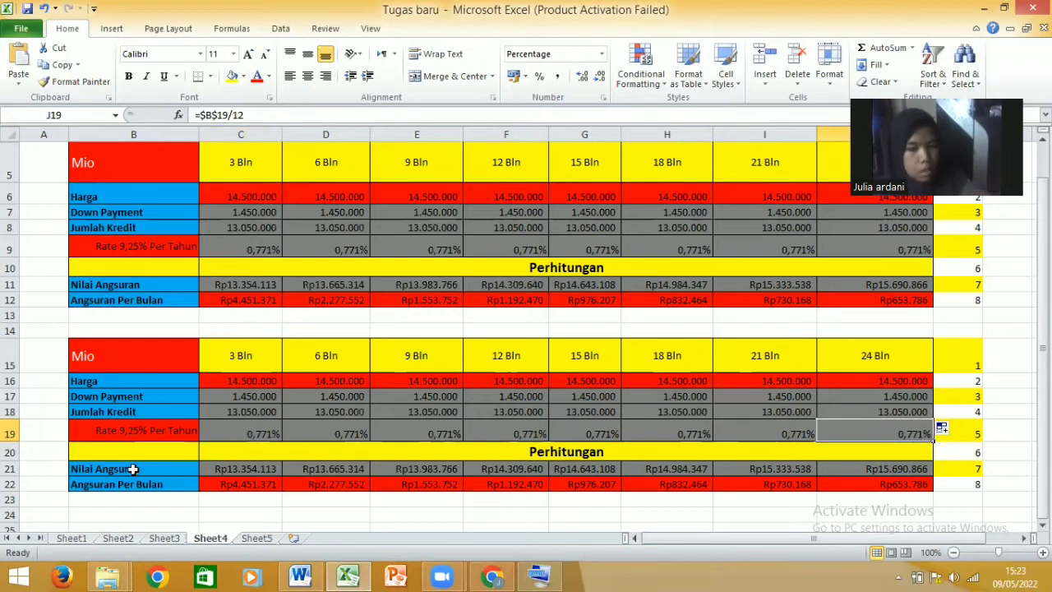
left_click(230, 468)
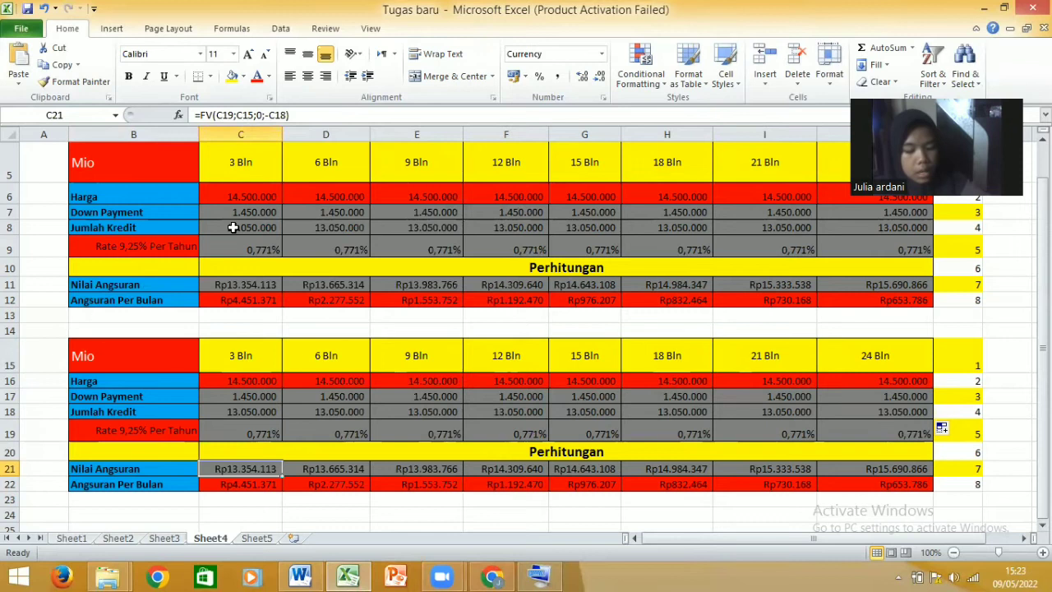
left_click(243, 358)
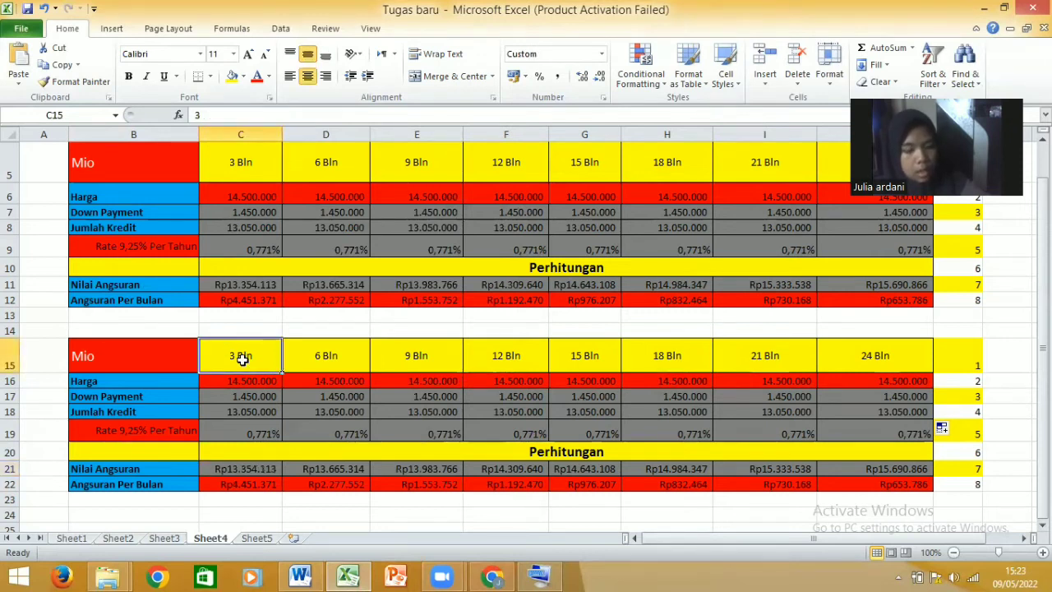
left_click(252, 467)
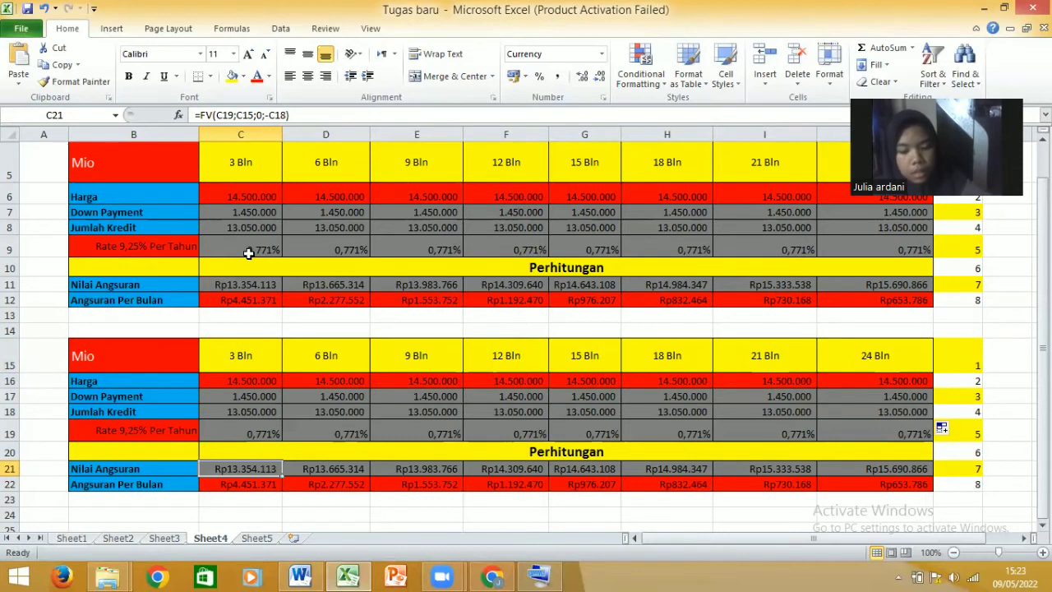
left_click(253, 412)
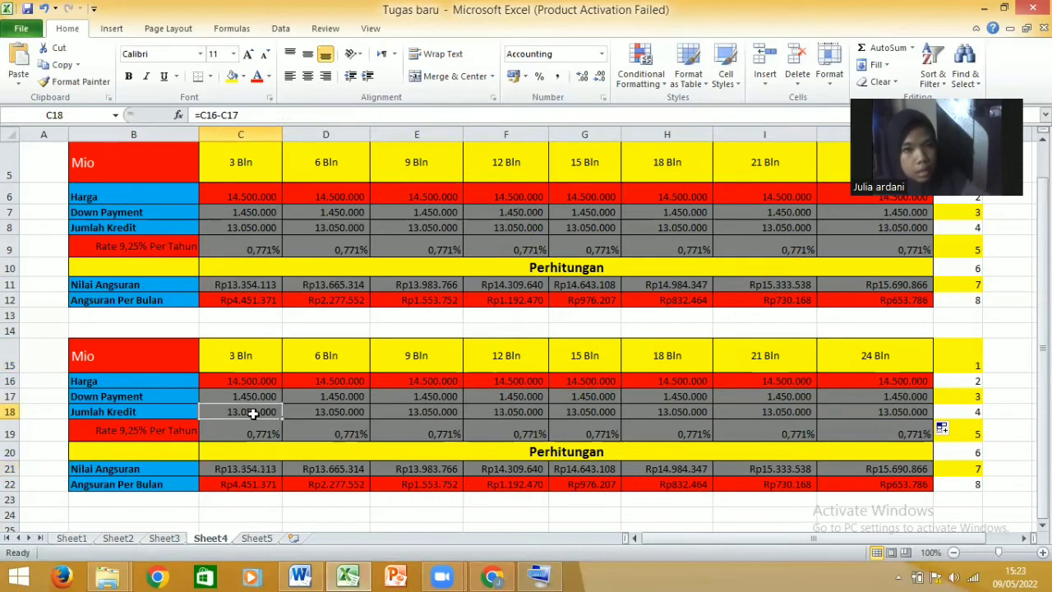
left_click(251, 429)
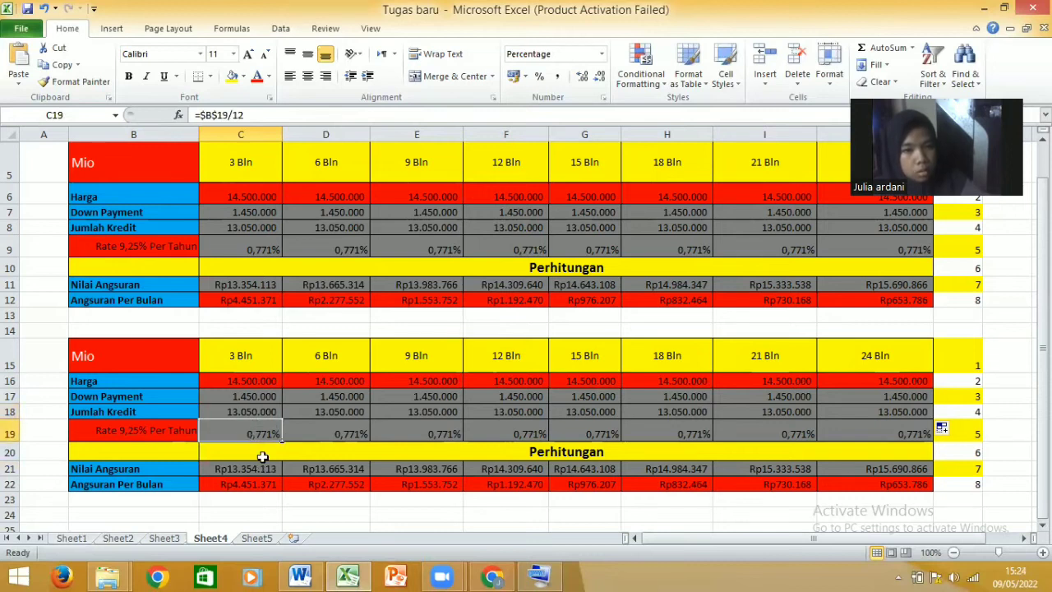
key("Down")
key("Down")
left_click(238, 412)
left_click(255, 469)
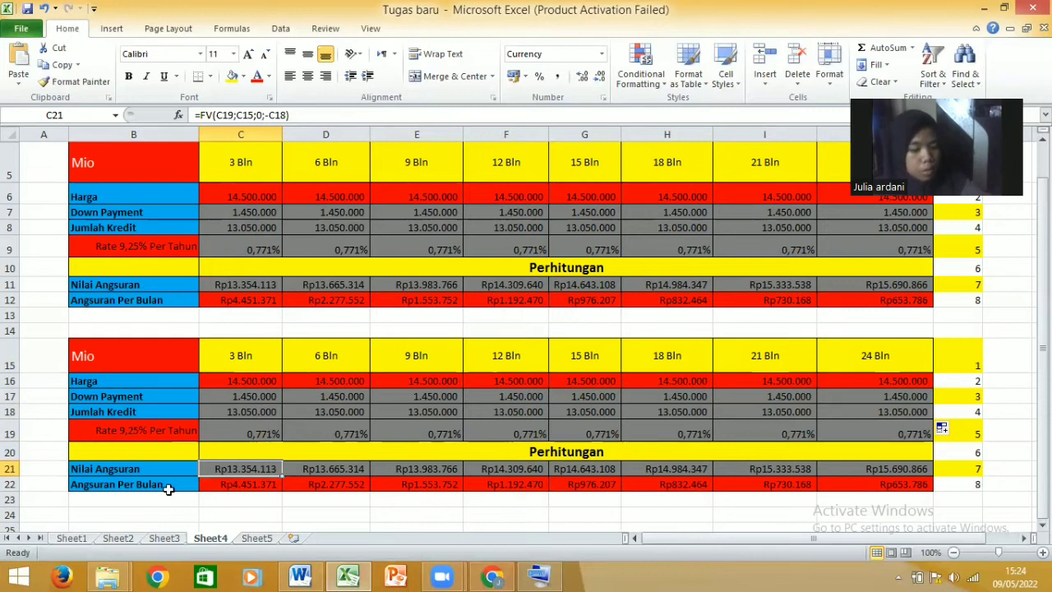
left_click(230, 485)
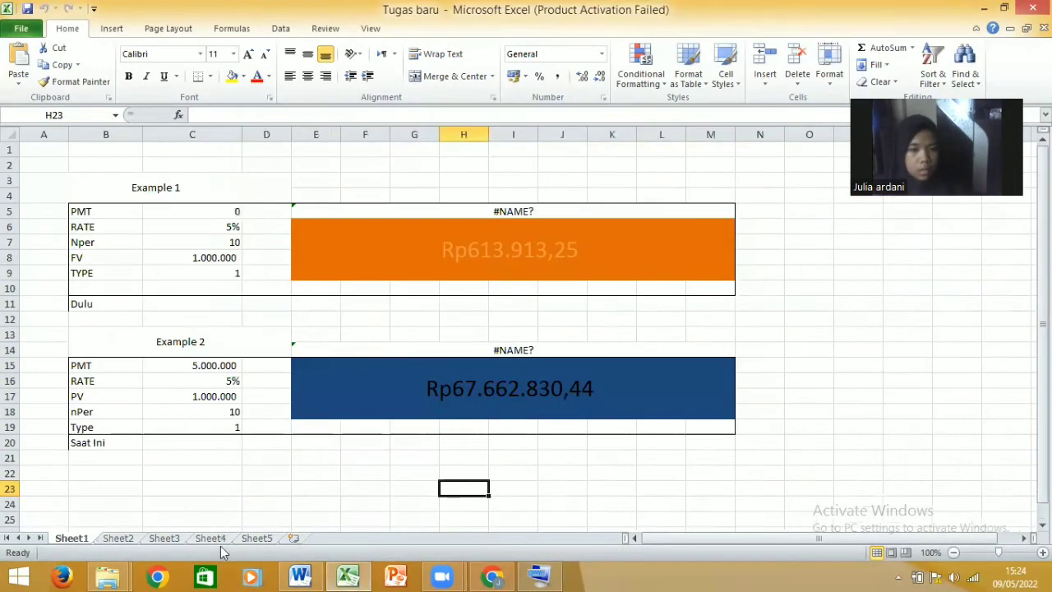
Switch to Sheet5 and review the labels of the instalment summary in column B, from Nama Konsumen downward.
left_click(212, 539)
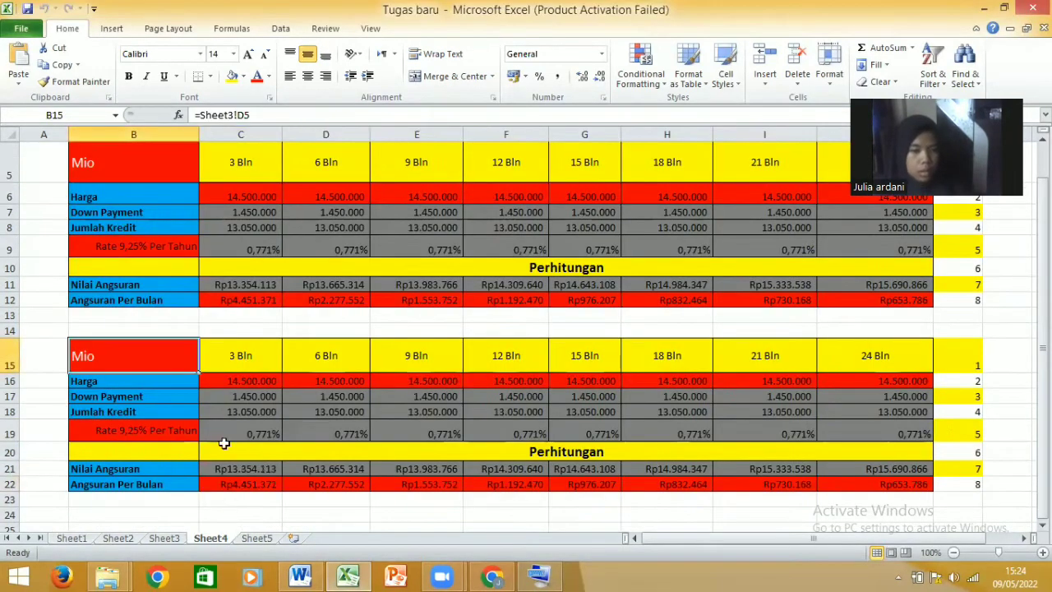
left_click(167, 541)
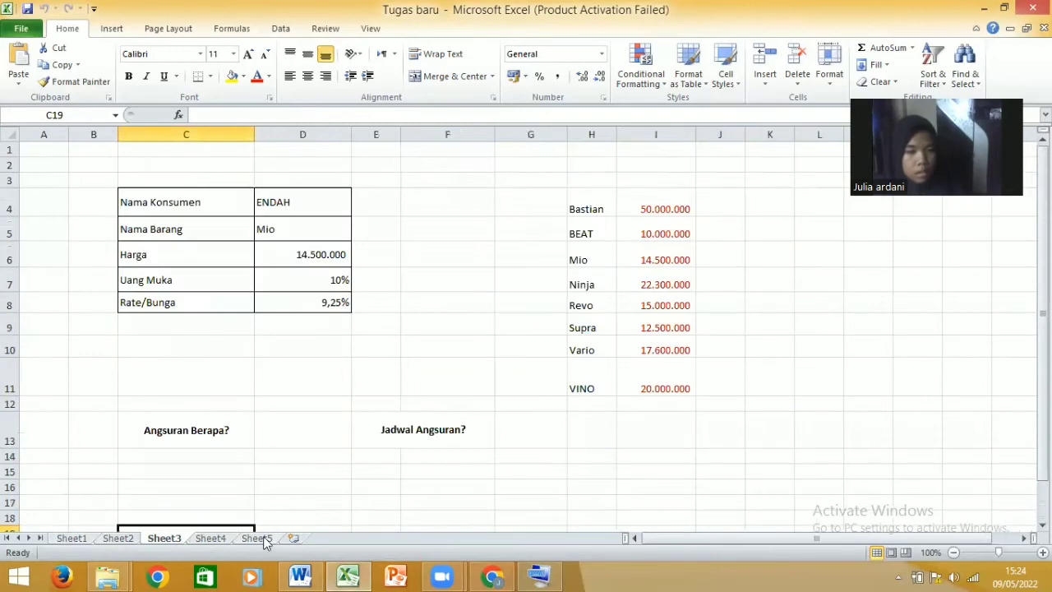
left_click(265, 541)
scroll(292, 442, "up", 4)
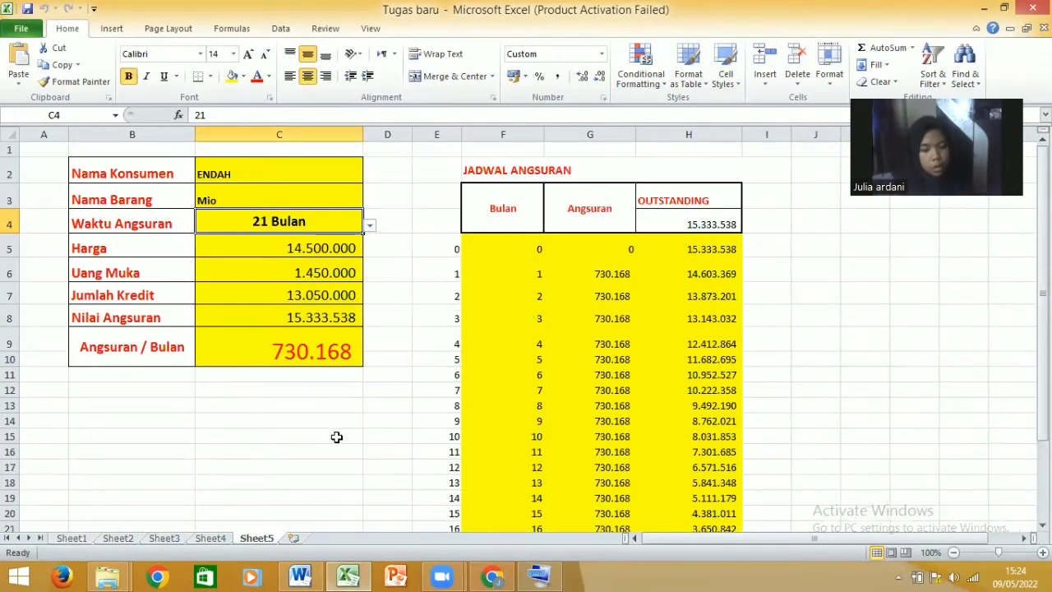
left_click(151, 175)
key("Right")
left_click(141, 228)
key("Down")
key("Down")
key("Down")
key("Down")
key("Down")
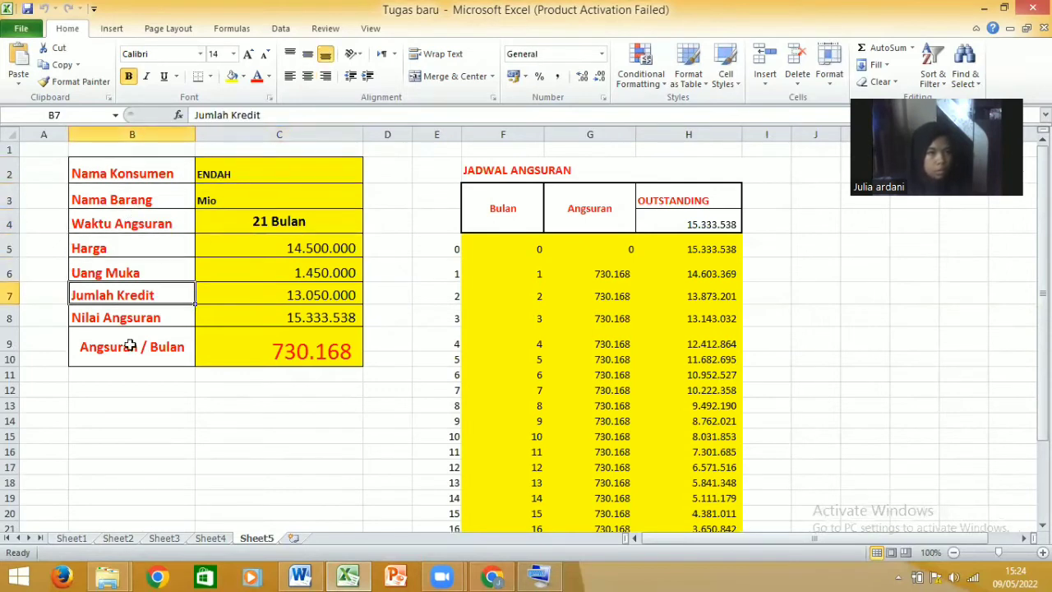
Check the Nama Konsumen link in C2 on Sheet5 against its source cell D4 on Sheet3.
left_click(325, 181)
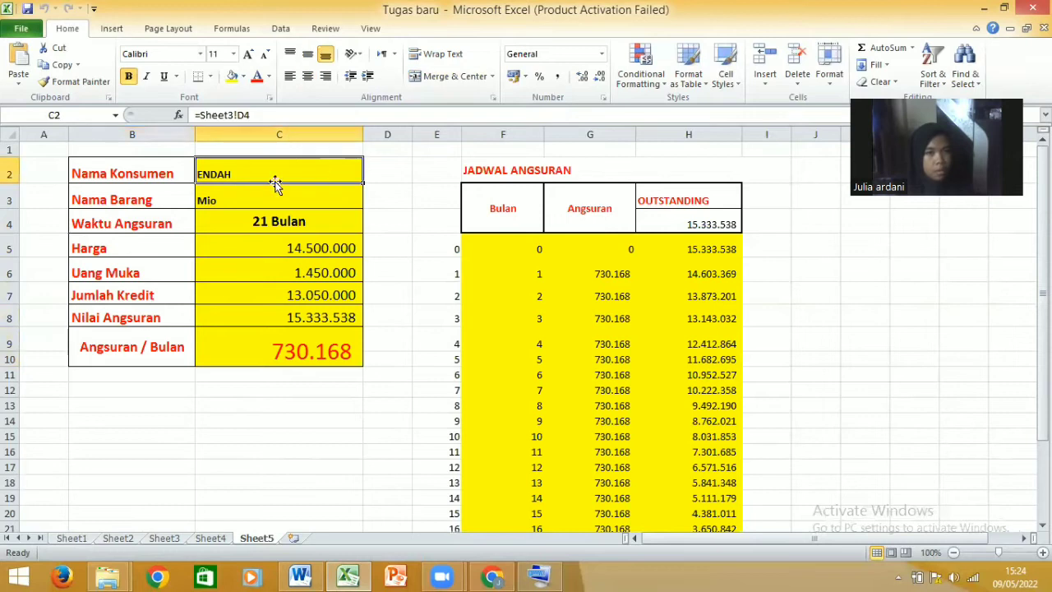
left_click(177, 176)
left_click(228, 168)
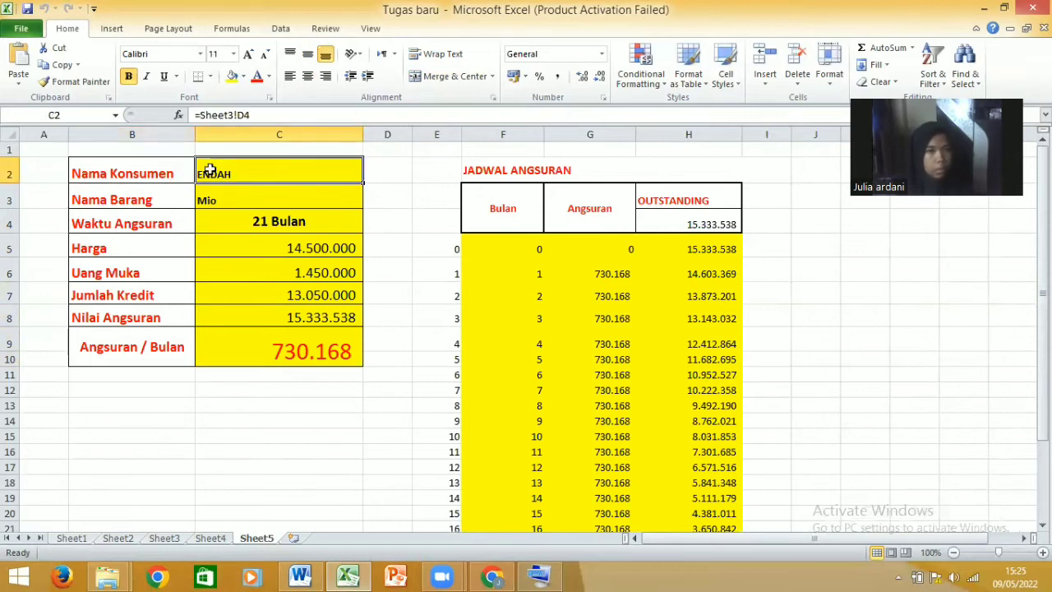
left_click(164, 539)
left_click(271, 202)
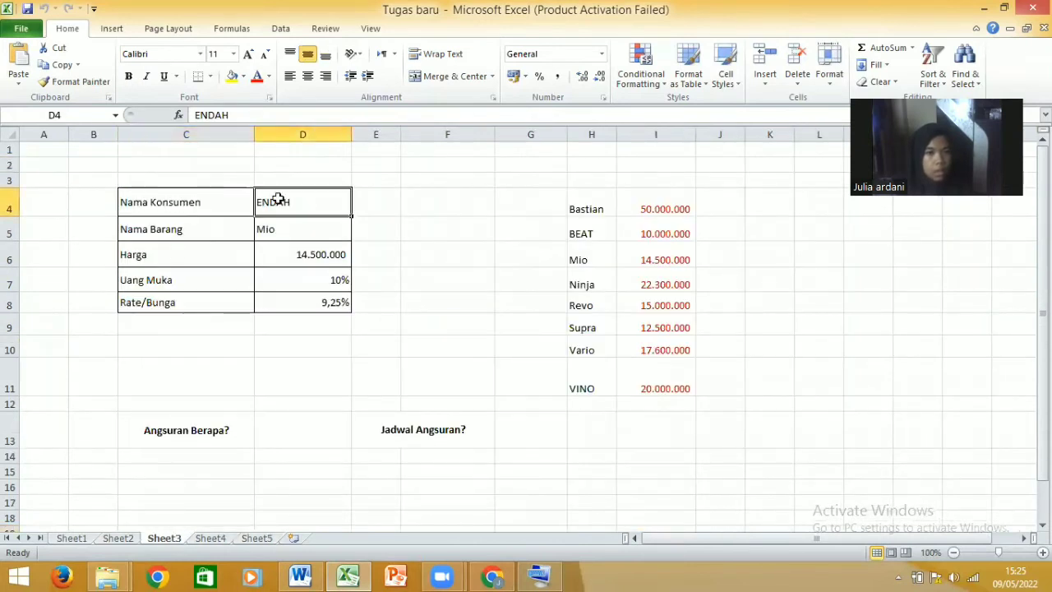
left_click(254, 539)
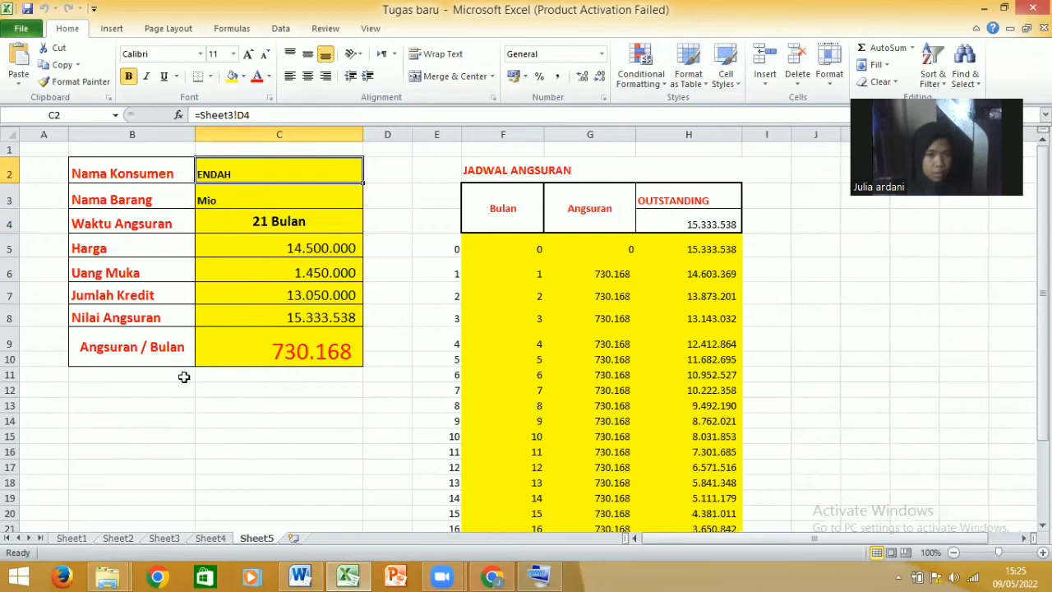
Replace the customer's name in the Nama Konsumen cell D4 on Sheet3, and check the linked name on Sheet5.
left_click(166, 540)
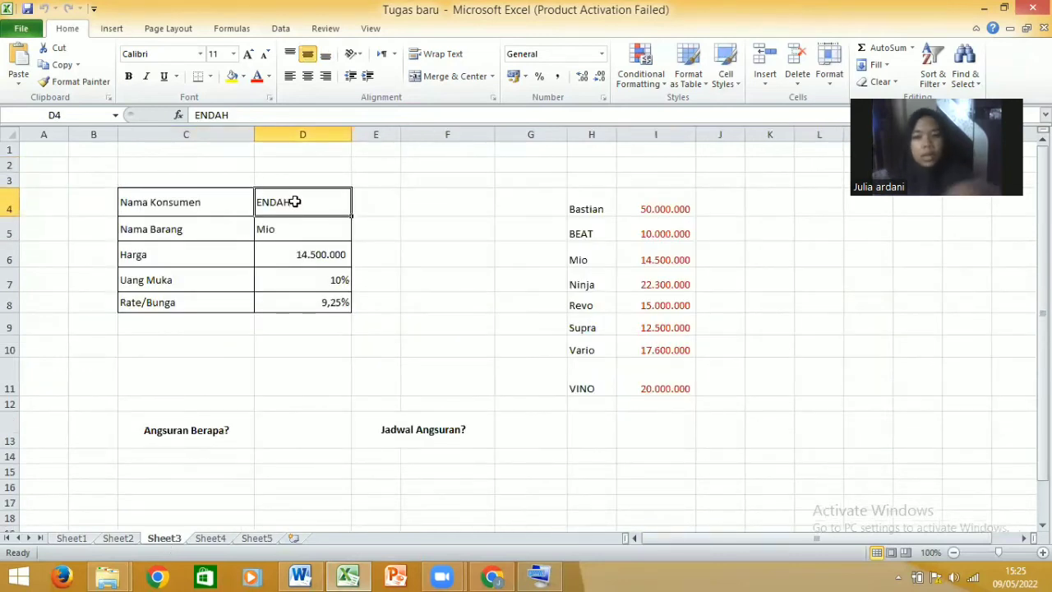
key("BackSpace")
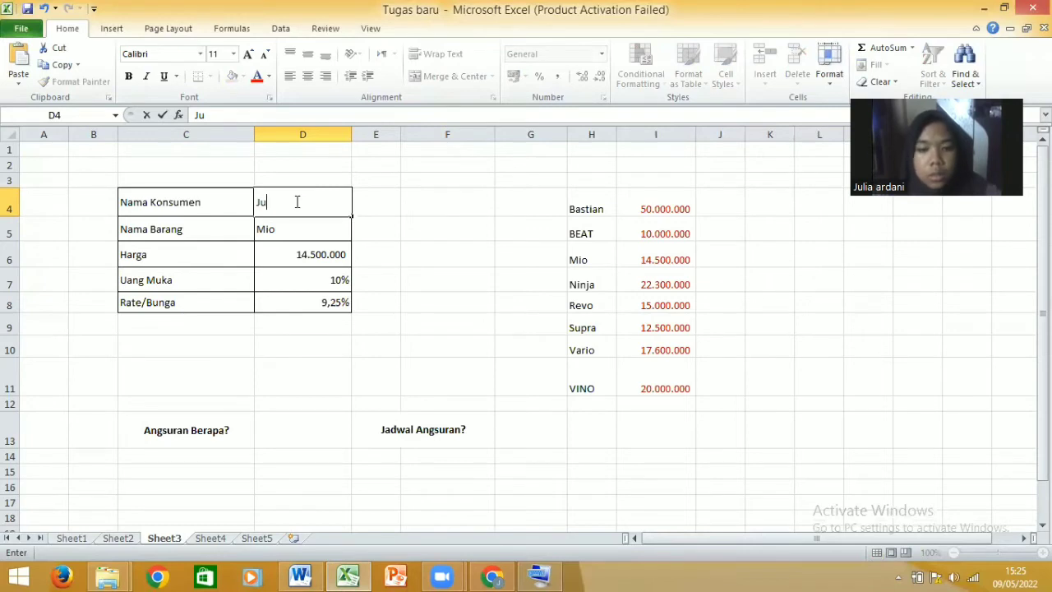
key("Return")
left_click(295, 201)
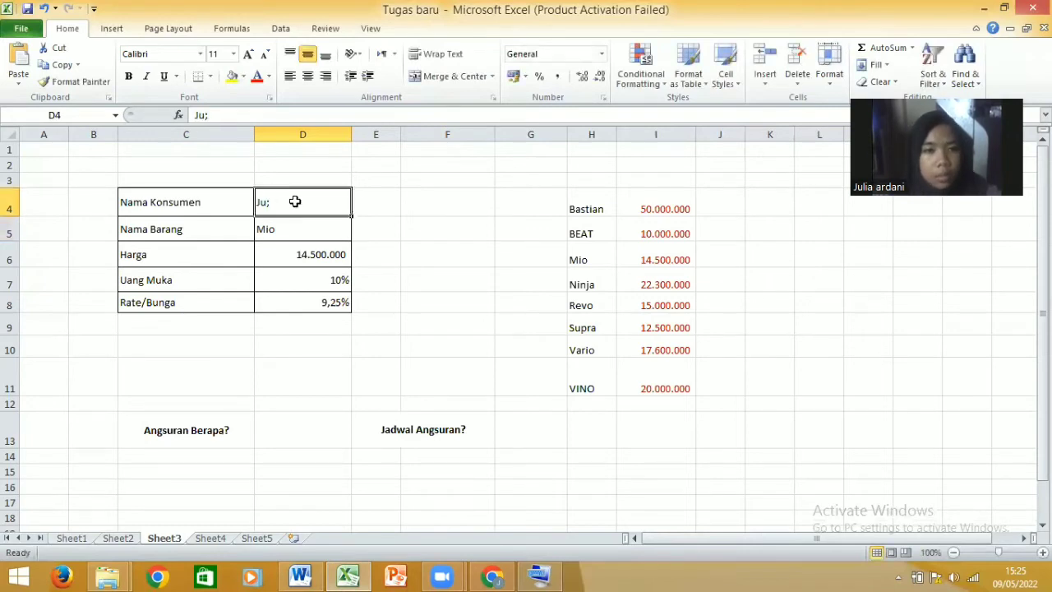
left_click(287, 116)
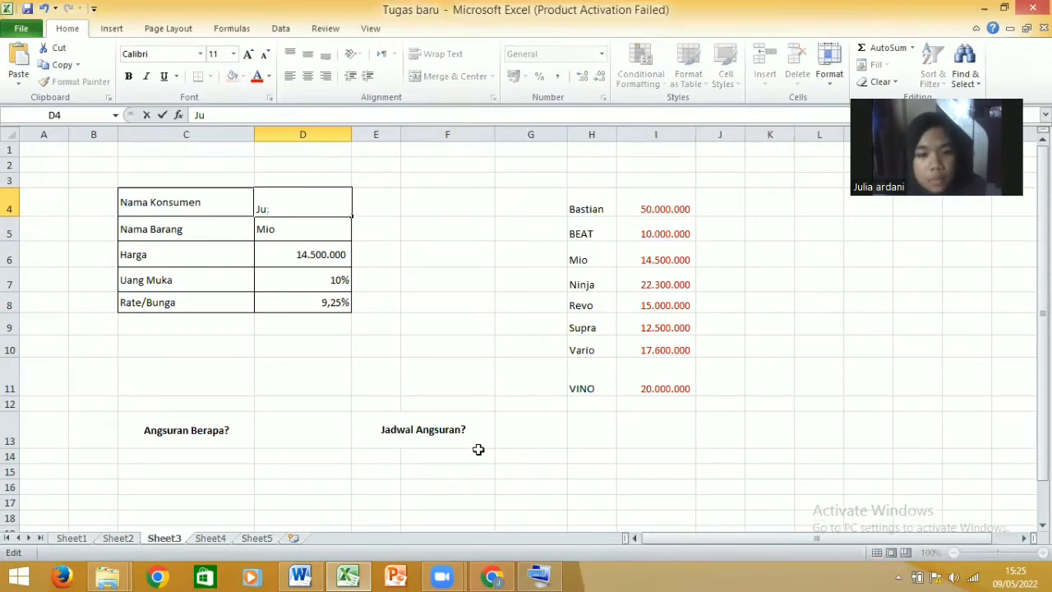
left_click(539, 575)
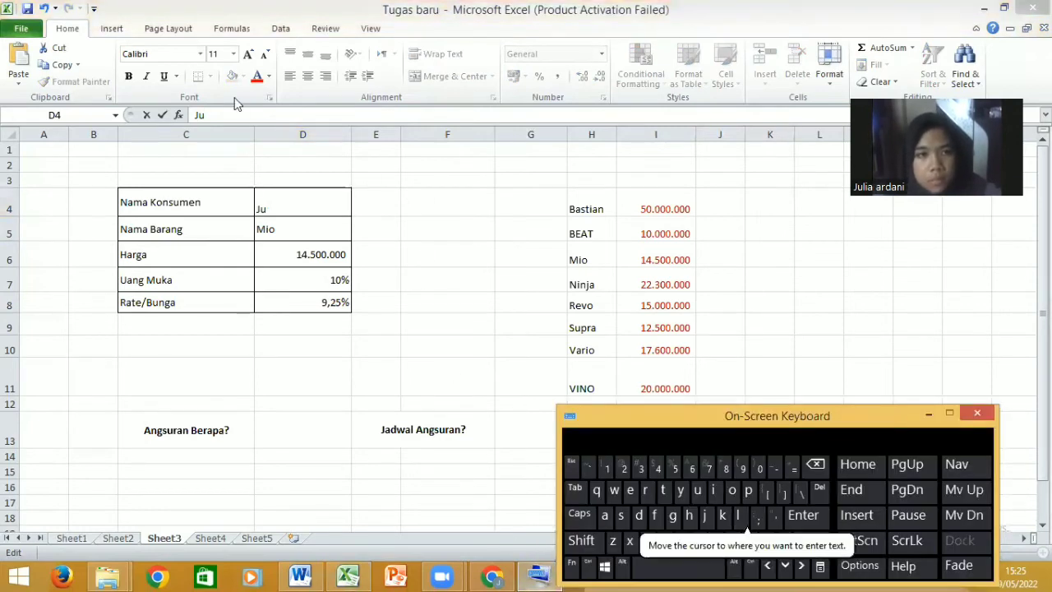
left_click(738, 514)
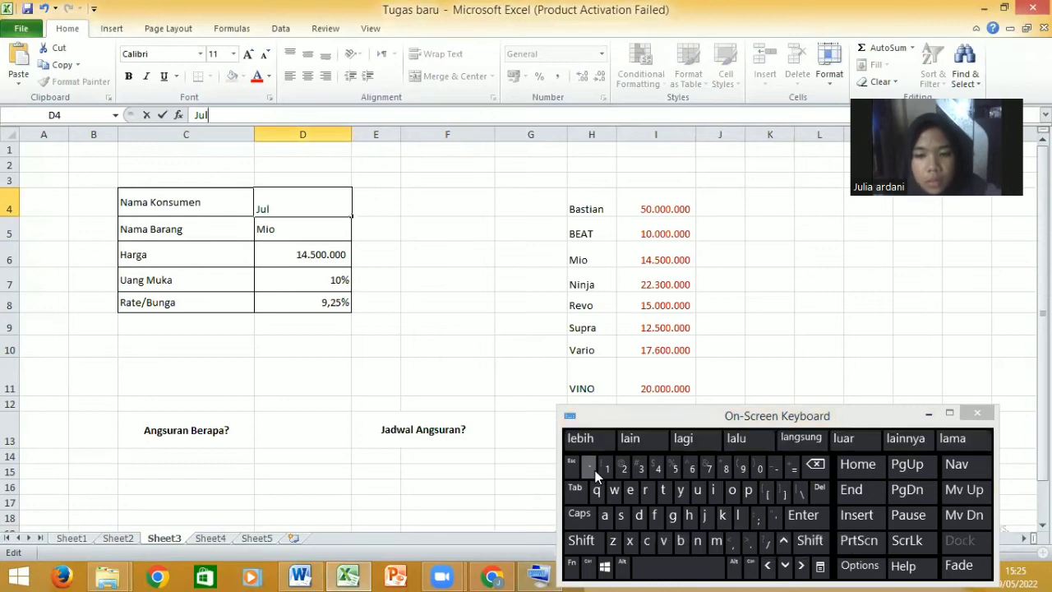
key("Return")
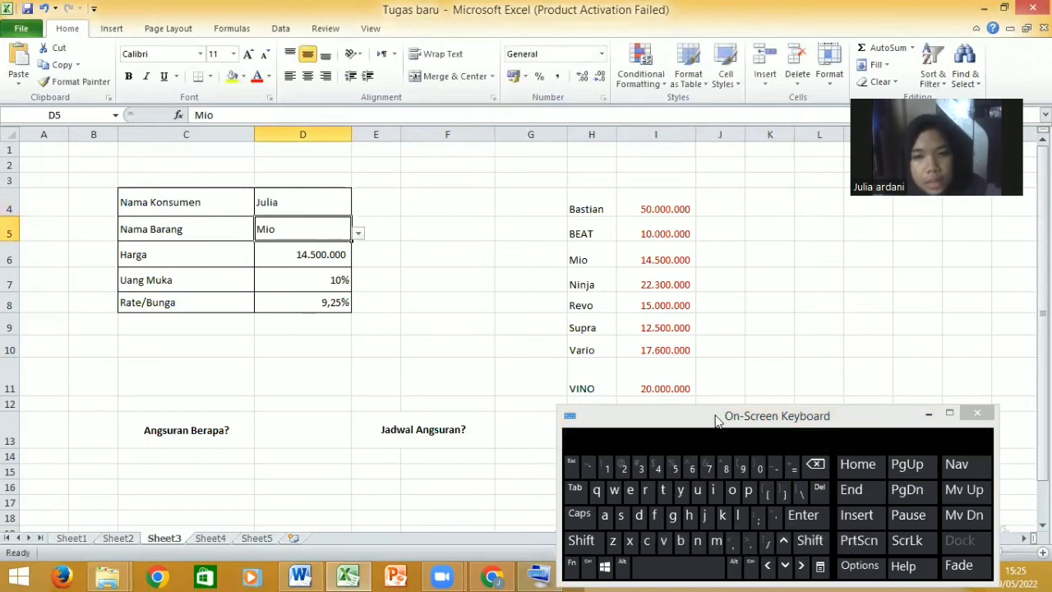
left_click(929, 413)
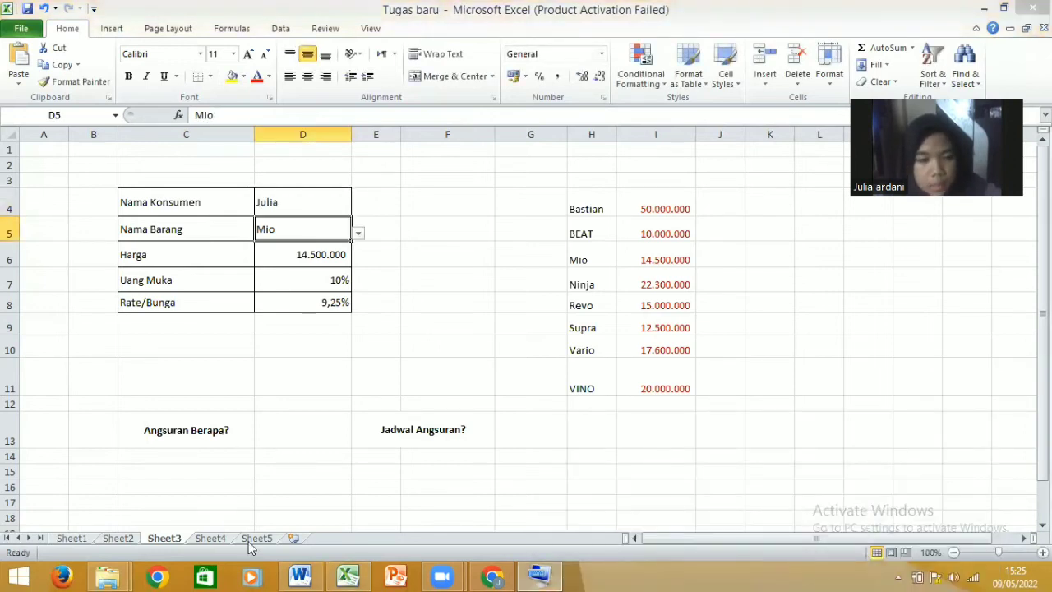
left_click(277, 203)
left_click(268, 538)
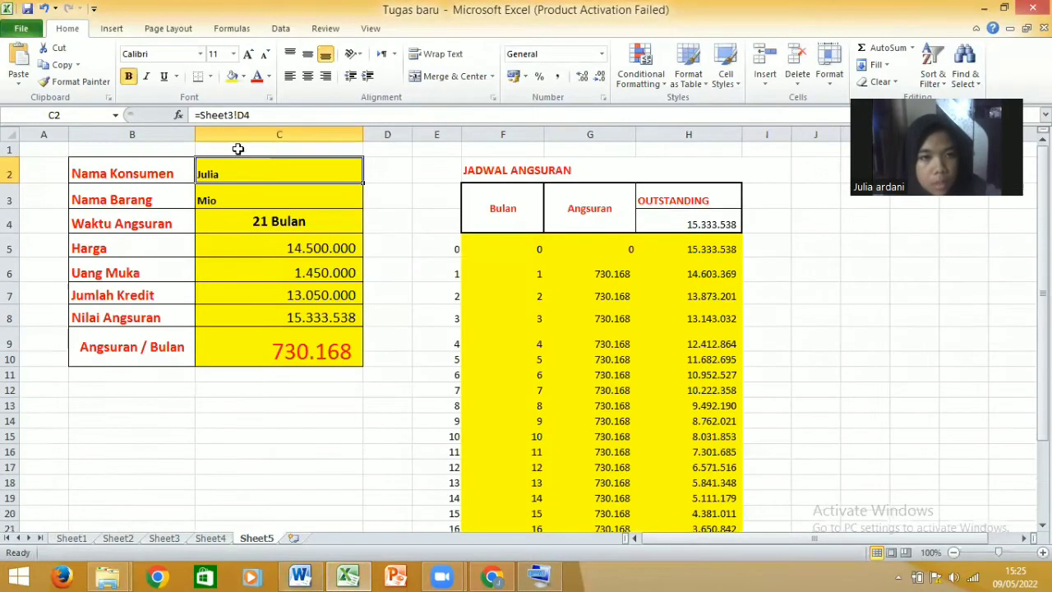
Check the Nama Barang link in C3 on Sheet5 against its source cell D5 on Sheet3.
left_click(246, 196)
left_click(159, 204)
left_click(205, 204)
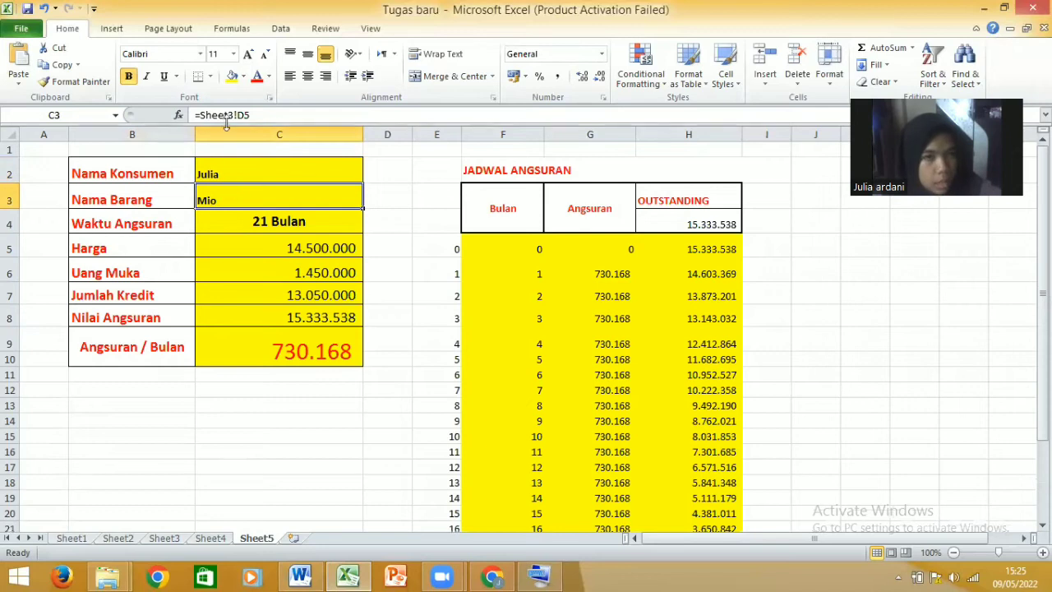
left_click(164, 537)
left_click(306, 234)
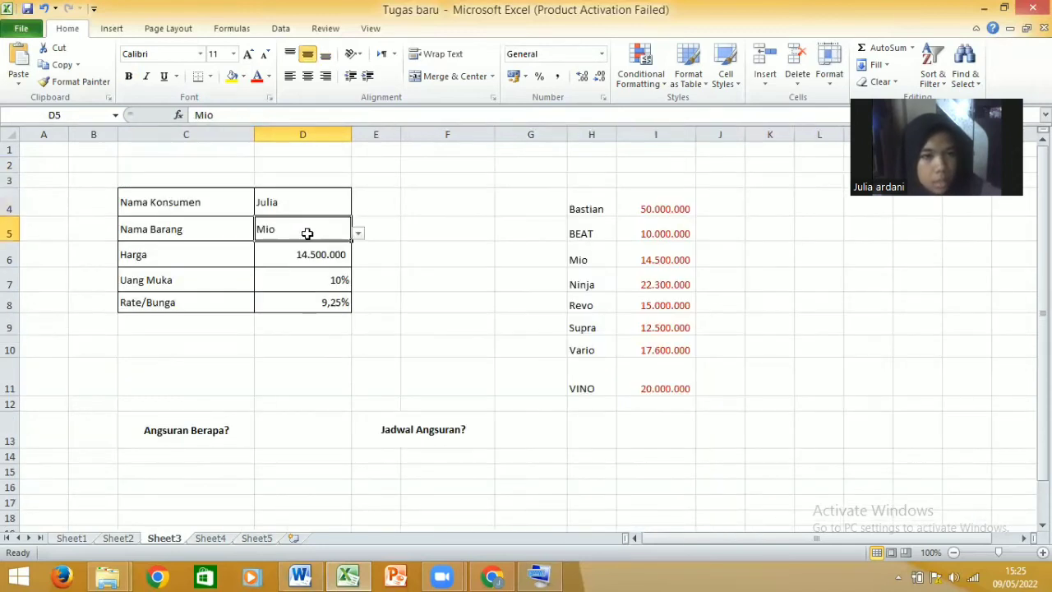
Review the list validation of Waktu Angsuran in C4 on Sheet5 and its source range C15:J15 on Sheet4.
left_click(259, 538)
left_click(253, 225)
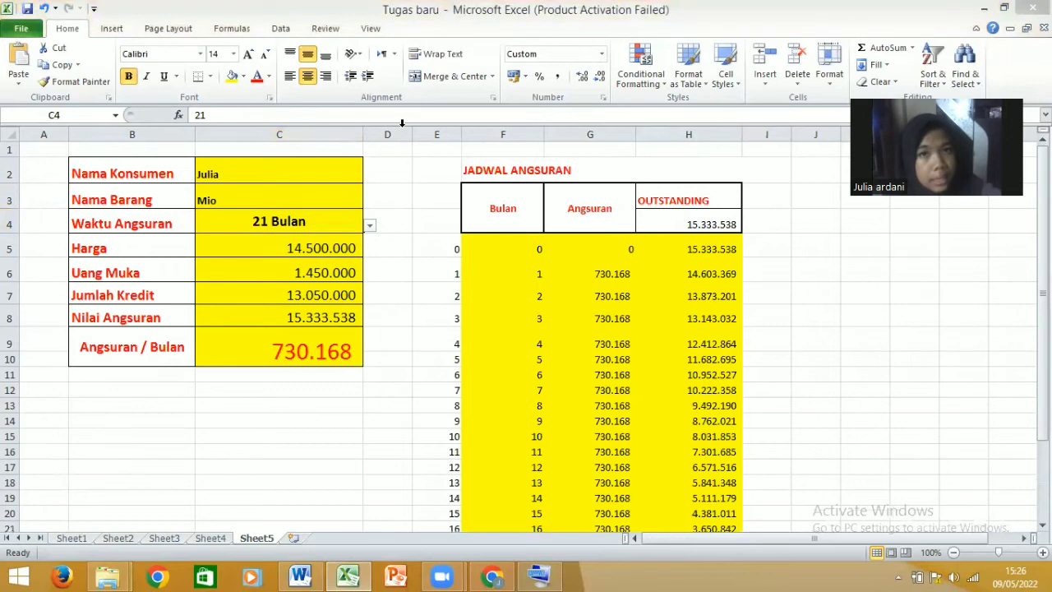
left_click(280, 28)
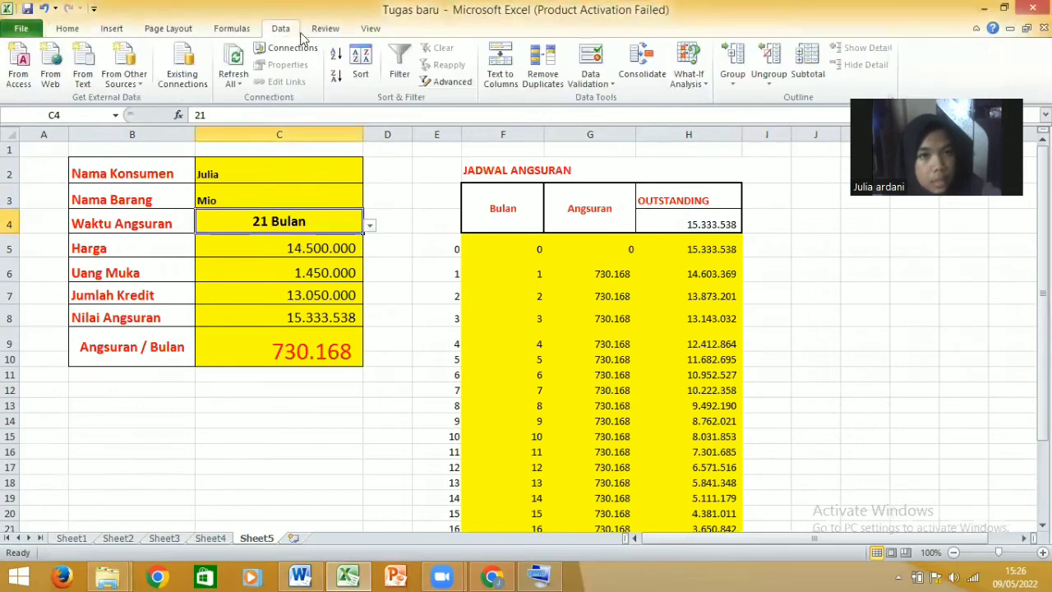
left_click(585, 72)
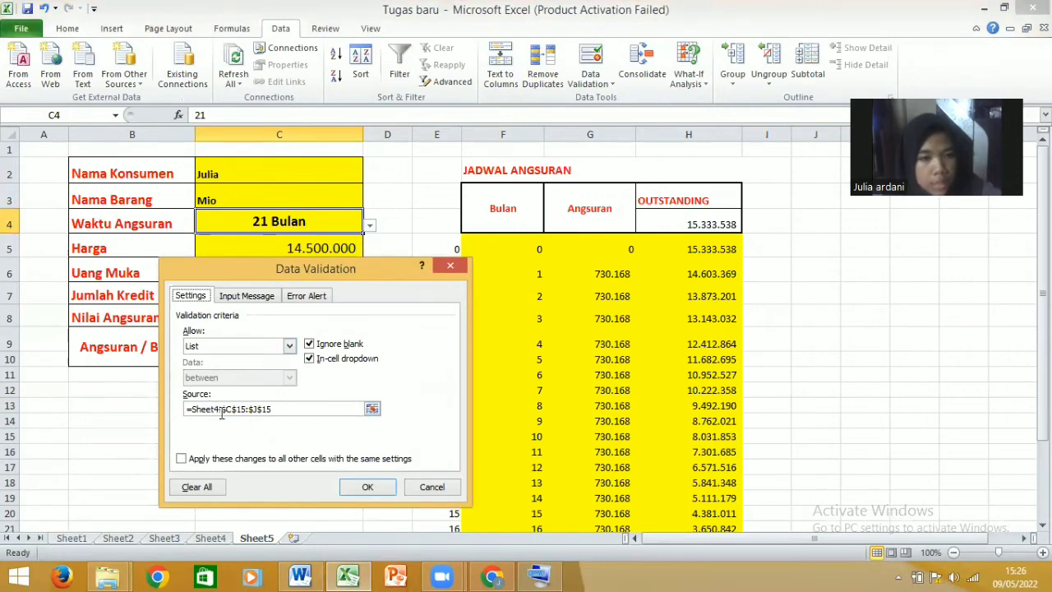
left_click(355, 489)
left_click(211, 538)
left_click_drag(224, 357, 855, 348)
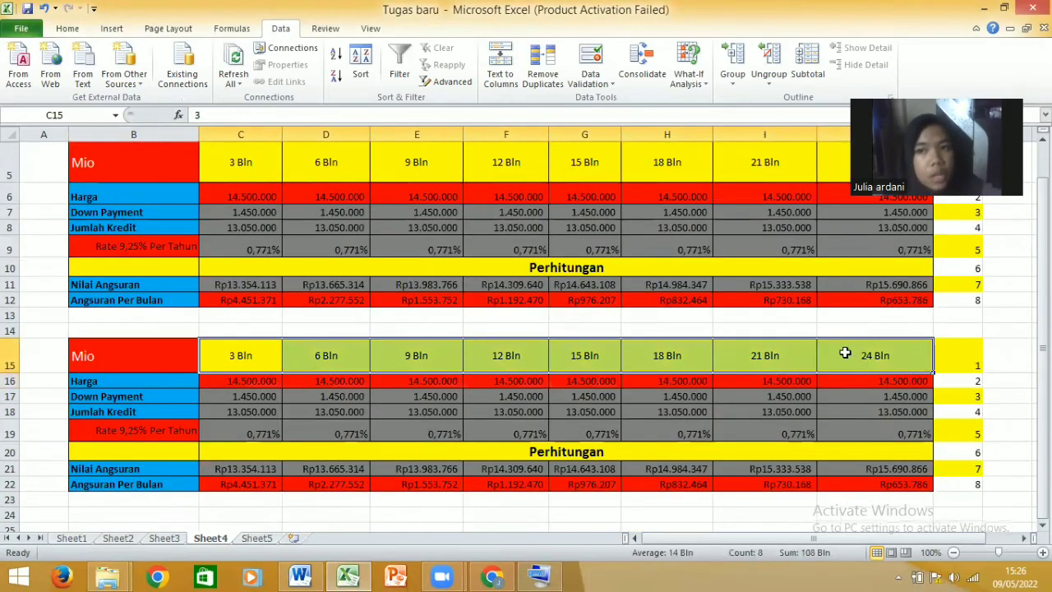
Compare the Harga HLOOKUP formula in C5 on Sheet5 with the Harga row of the second Sheet4 table.
left_click(256, 540)
left_click(311, 247)
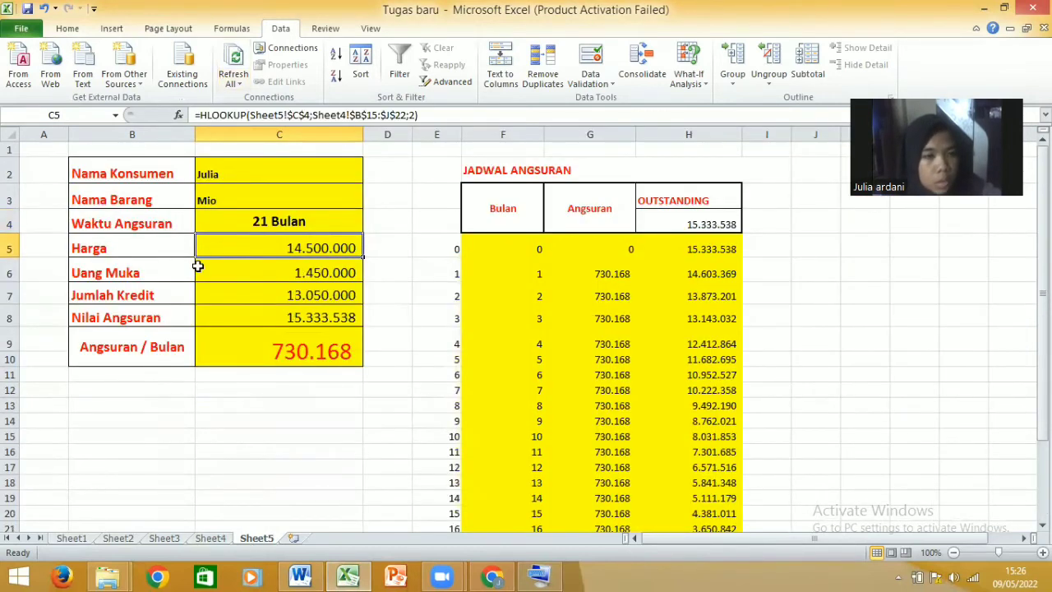
left_click(212, 538)
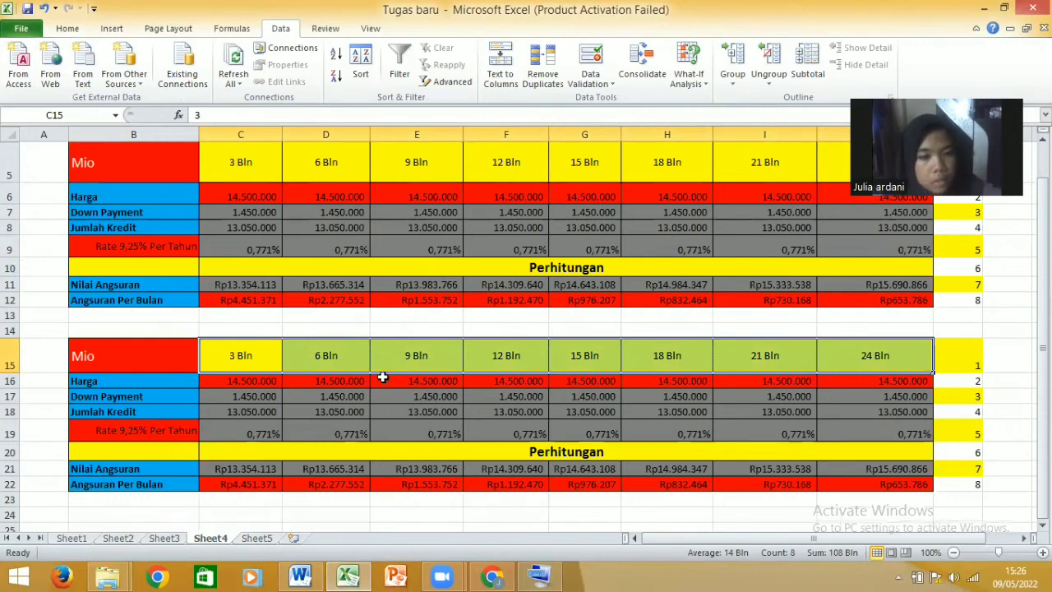
left_click(235, 380)
left_click(256, 538)
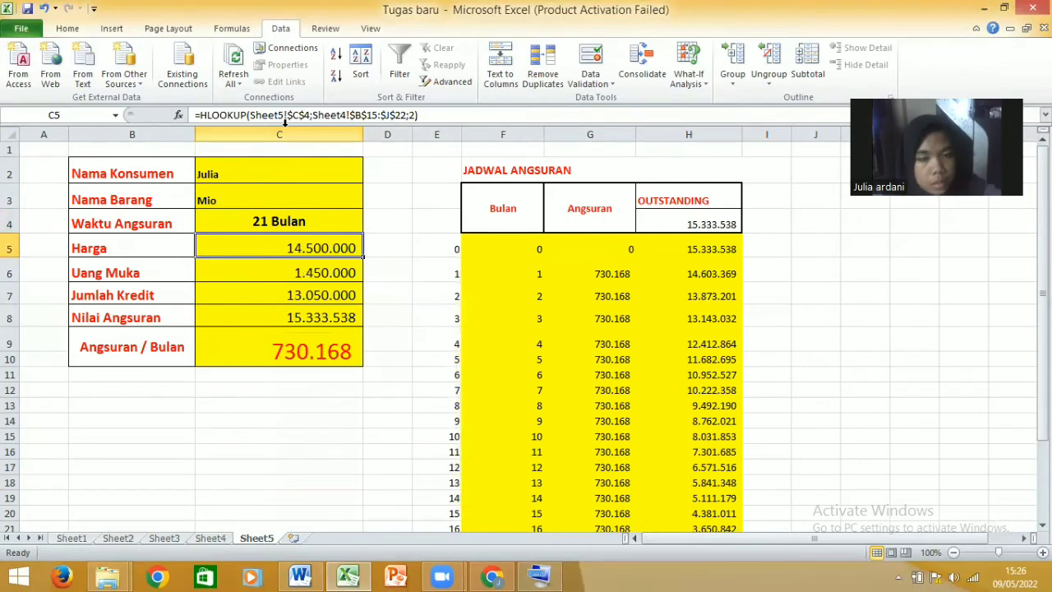
left_click(213, 539)
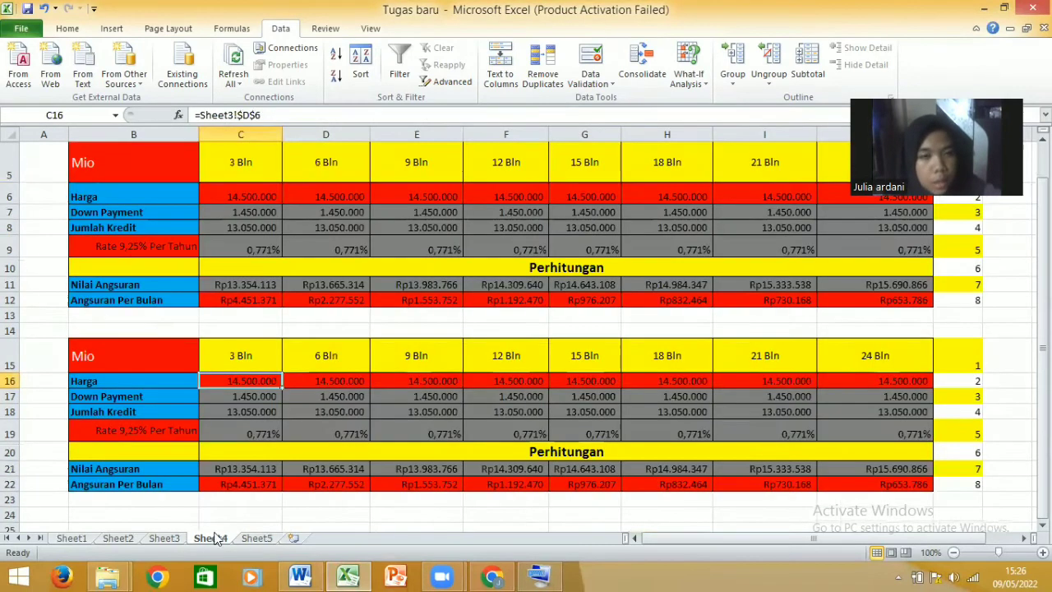
left_click(255, 539)
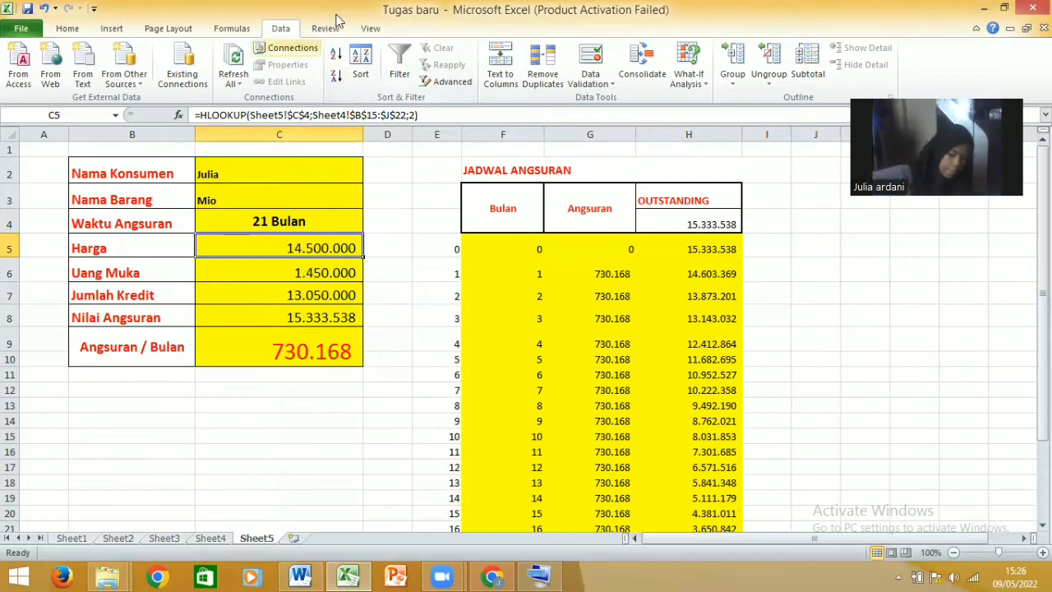
Highlight the instalment periods C15:J15 on Sheet4 and the whole lookup table with its row numbers, B15:K22.
left_click(211, 539)
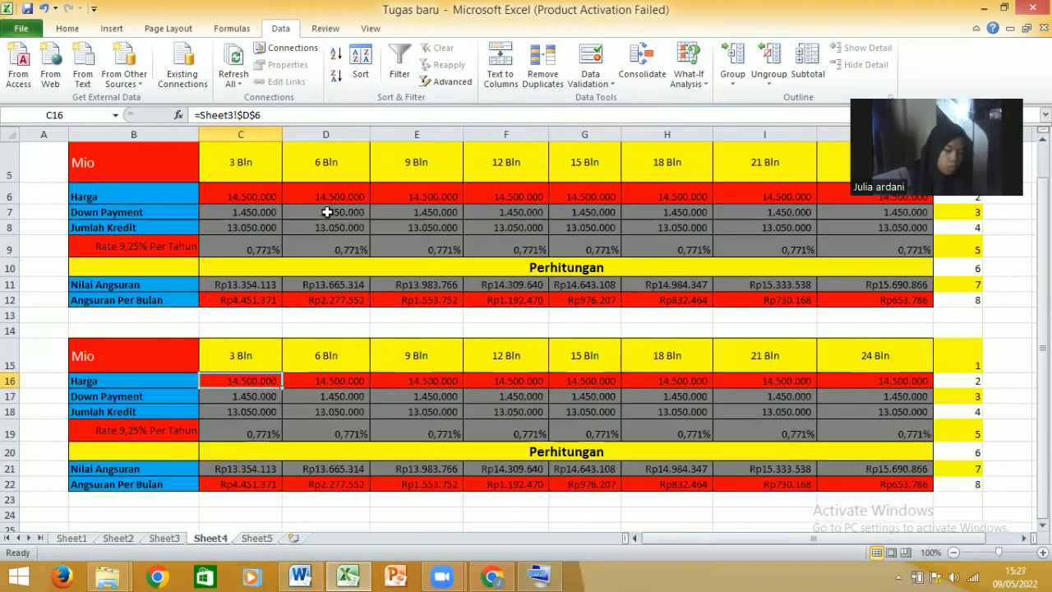
left_click(246, 355)
left_click_drag(247, 354, 872, 355)
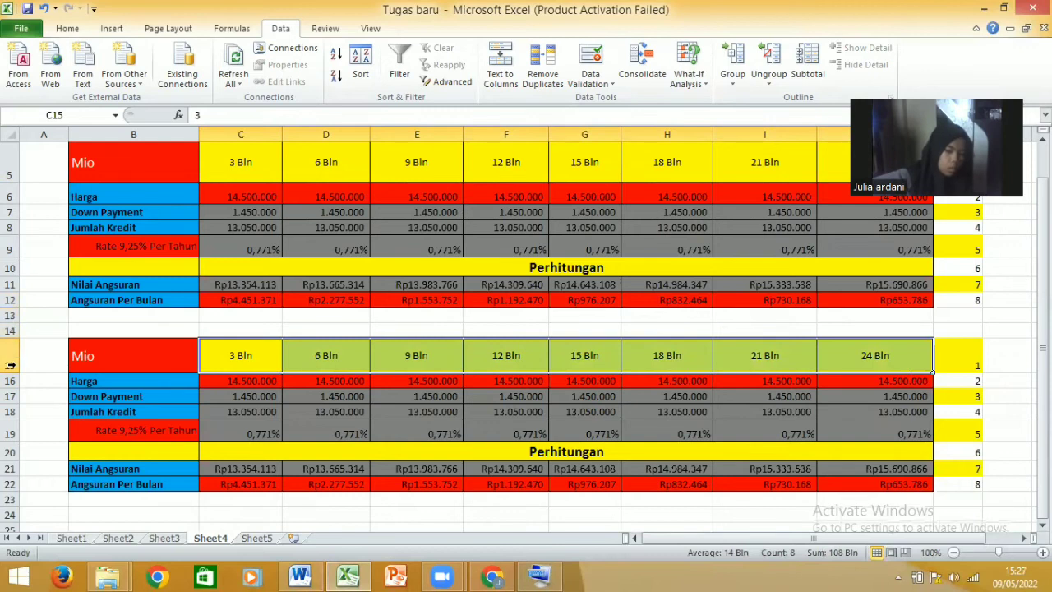
left_click_drag(107, 357, 941, 485)
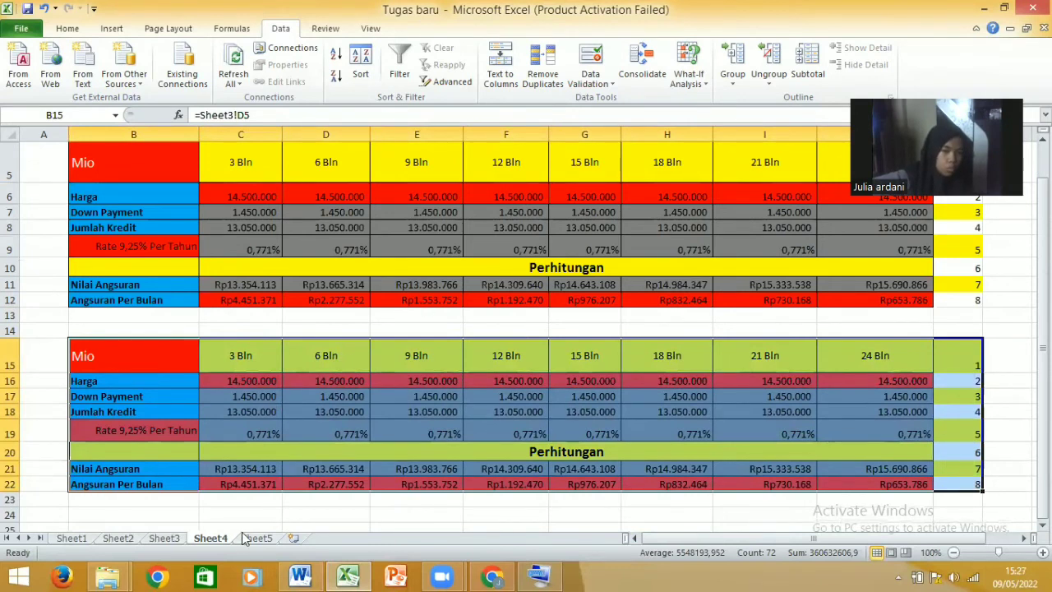
key("ctrl+Page_Down")
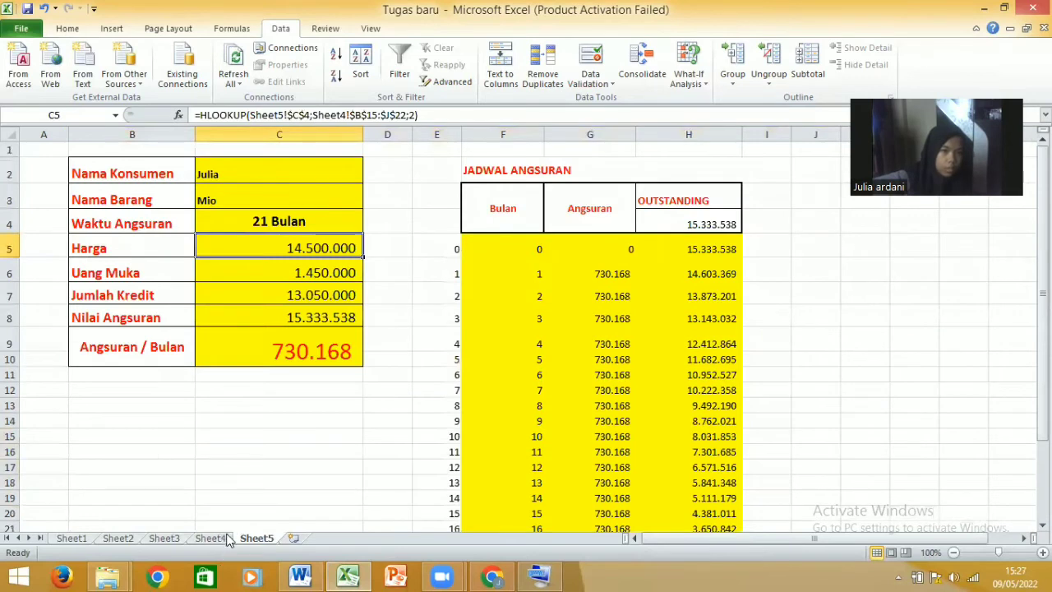
Check Harga's row position in the Sheet4 table against the row_index_num argument of the HLOOKUP in C5 on Sheet5.
key("ctrl+Page_Up")
left_click(147, 391)
left_click(142, 363)
left_click(146, 382)
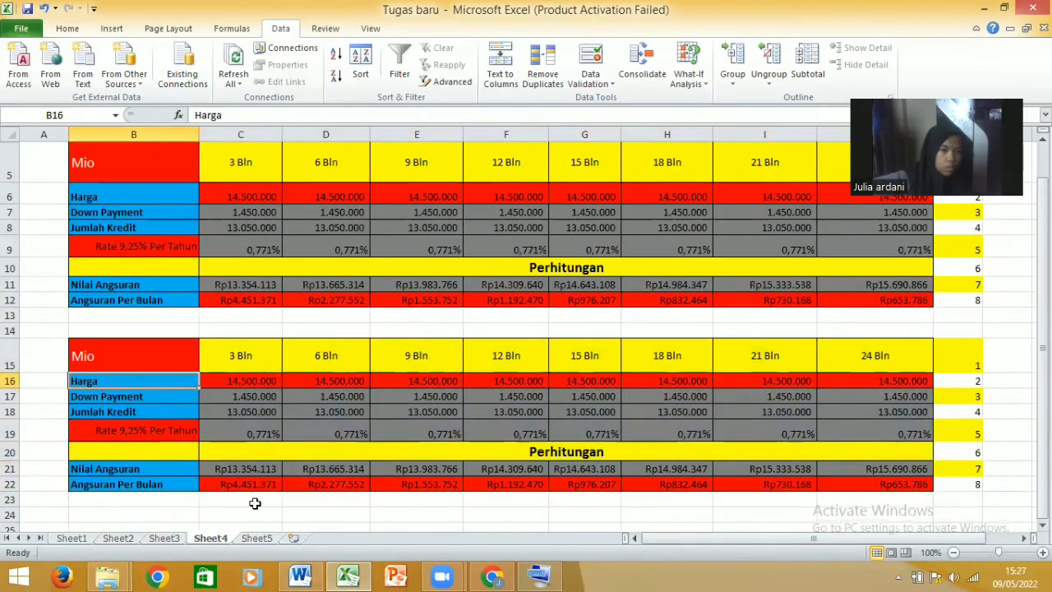
left_click(255, 539)
left_click(409, 119)
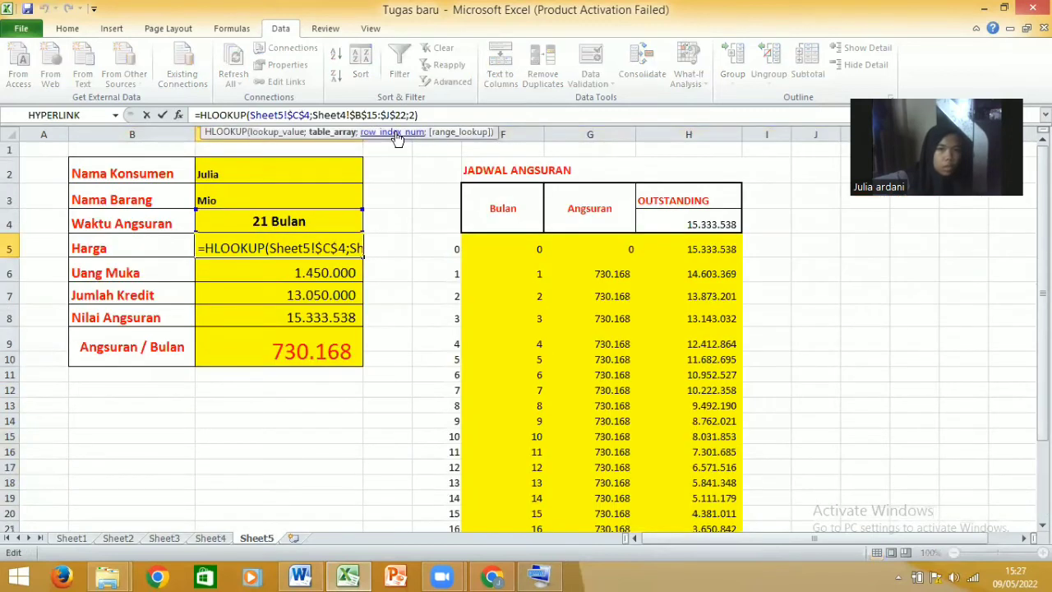
left_click(402, 134)
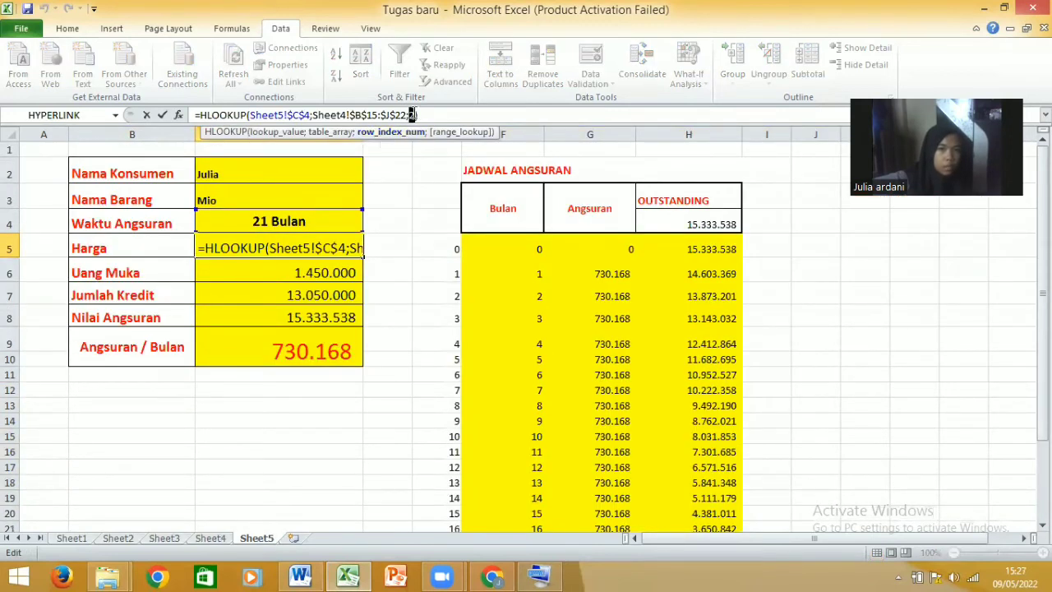
Restore 2 as the row index in the Harga HLOOKUP formula in C5, replacing the accidental C6 reference.
left_click(273, 271)
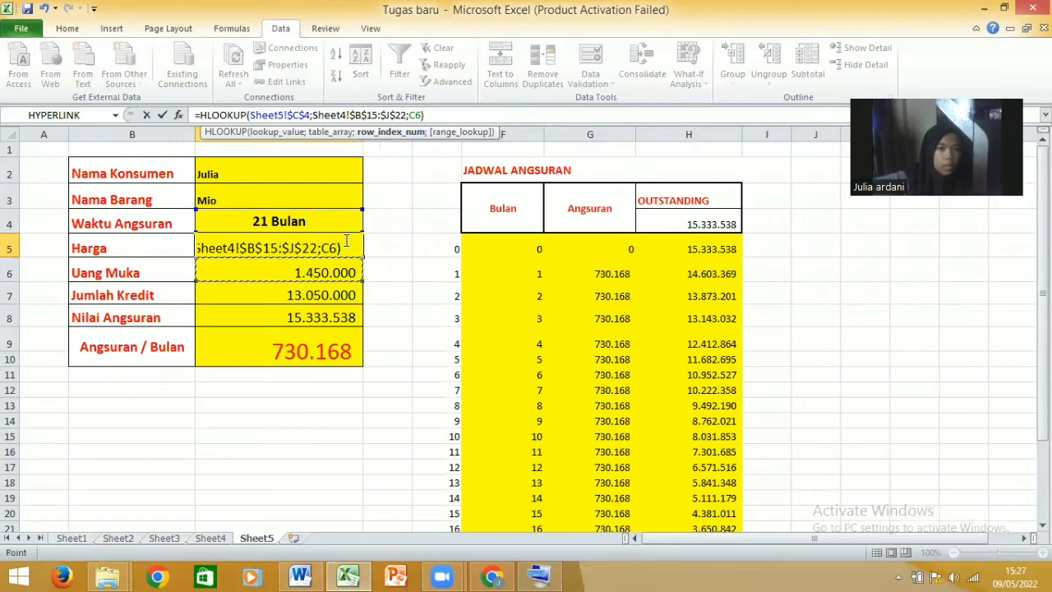
key("BackSpace")
key("BackSpace")
type("3")
key("Return")
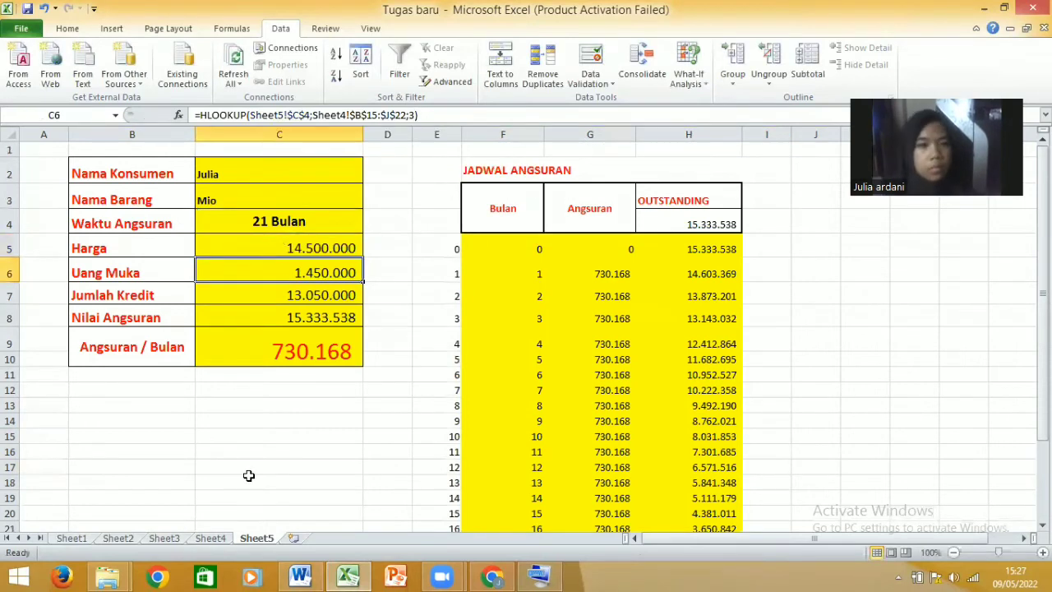
Compare the HLOOKUP formulas of Harga in C5 and Uang Muka in C6, reviewing the neighbouring row labels.
left_click(331, 245)
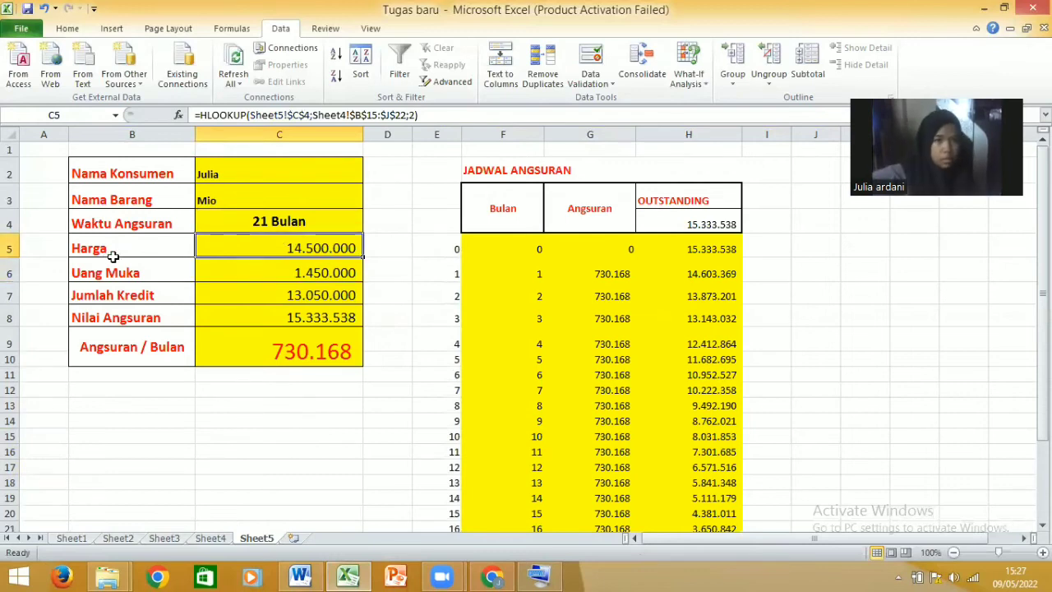
mouse_move(360, 257)
left_mouse_down()
mouse_move(360, 325)
mouse_move(366, 256)
left_mouse_up()
left_click(349, 275)
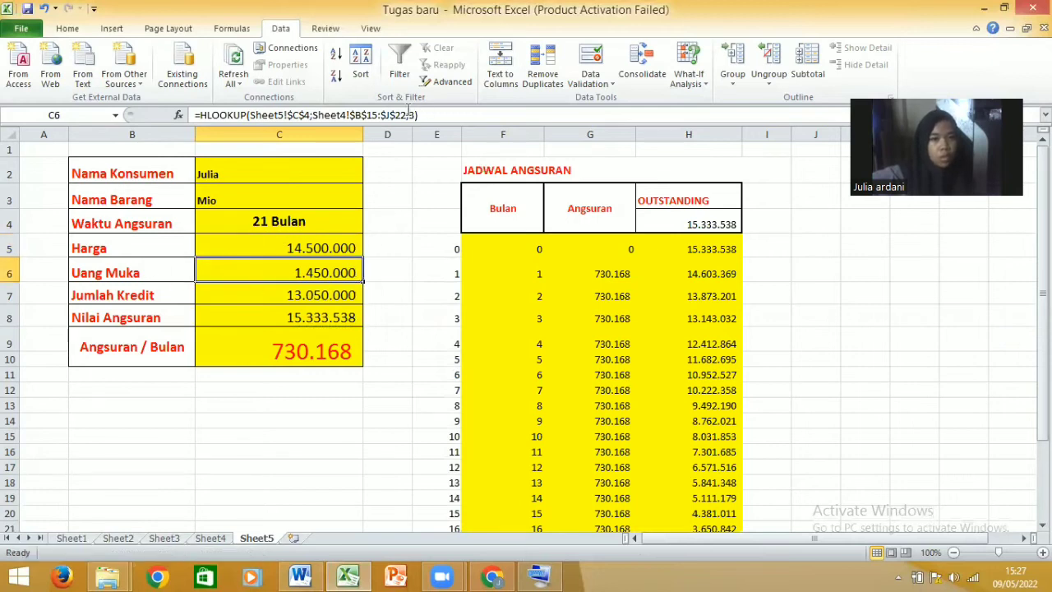
left_click(120, 290)
left_click(126, 316)
left_click(129, 275)
left_click(284, 275)
Check the Down Payment row on Sheet4 against the row index in the Uang Muka formula in C6 on Sheet5.
left_click(210, 537)
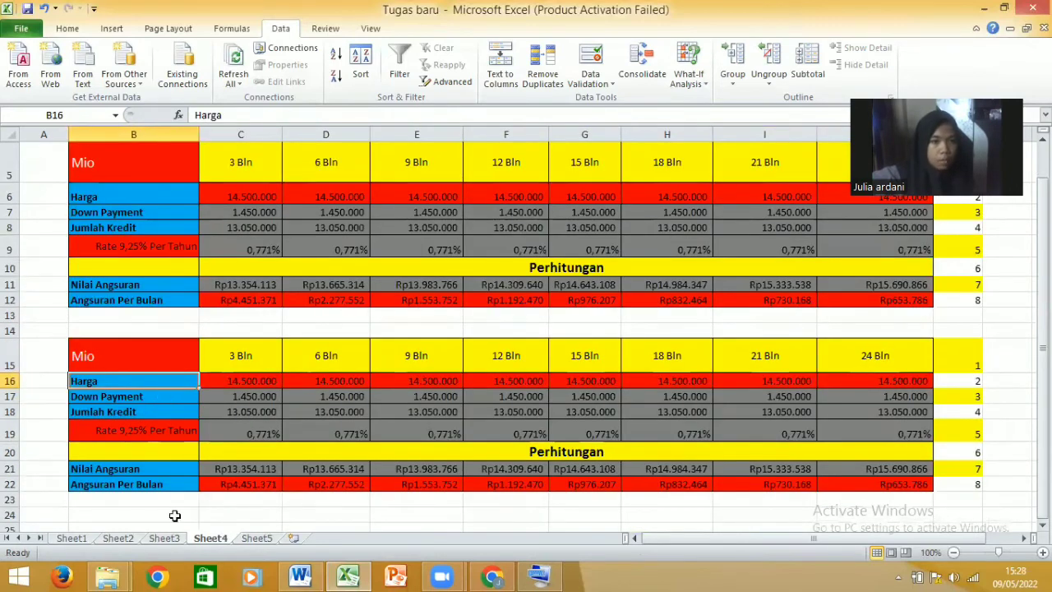
left_click(138, 396)
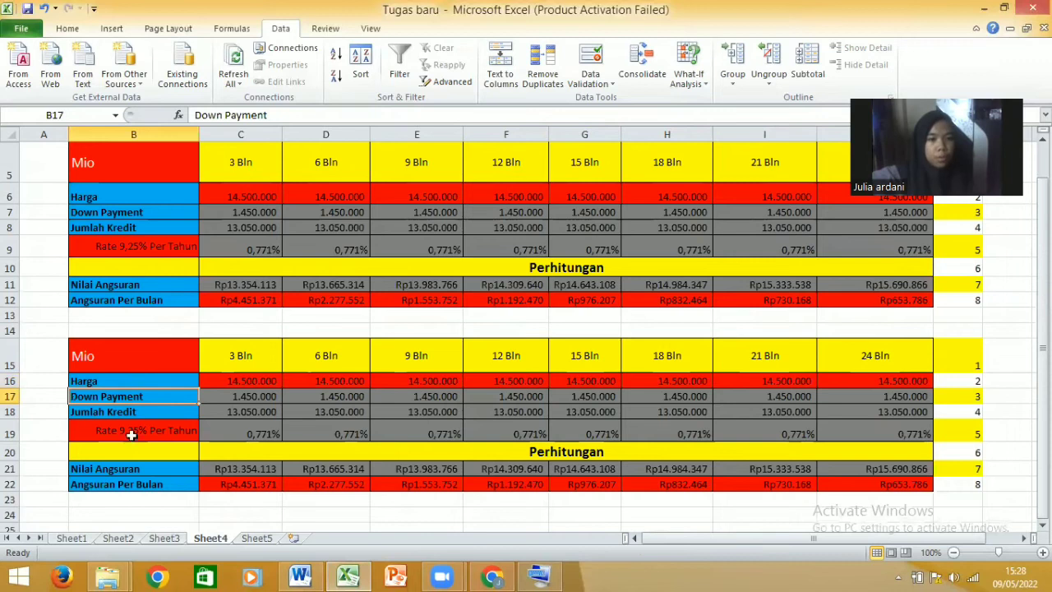
left_click(256, 538)
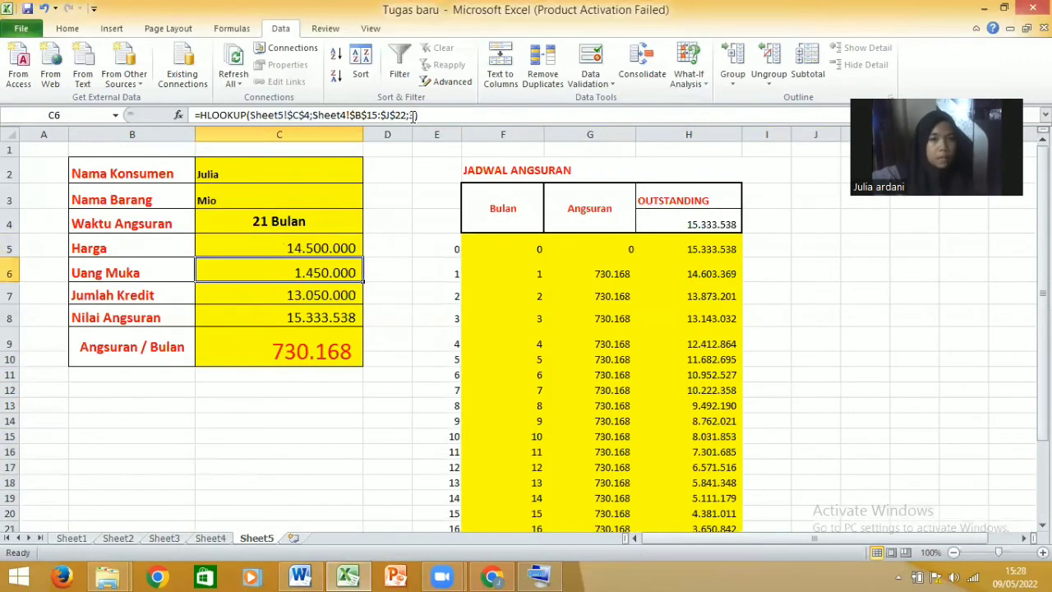
key("Up")
left_click(341, 273)
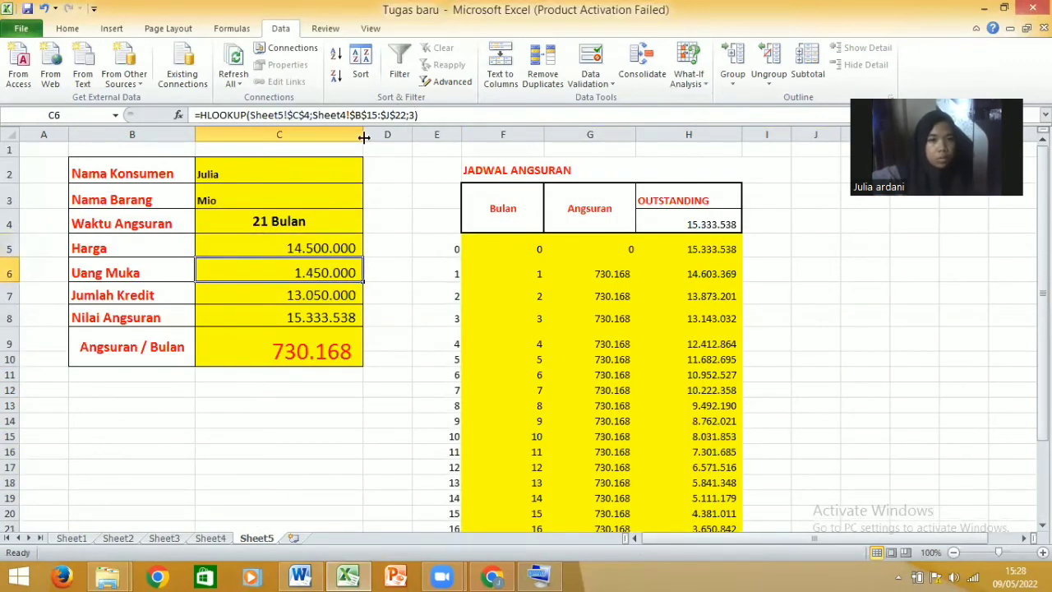
left_click(411, 115)
left_click(272, 294)
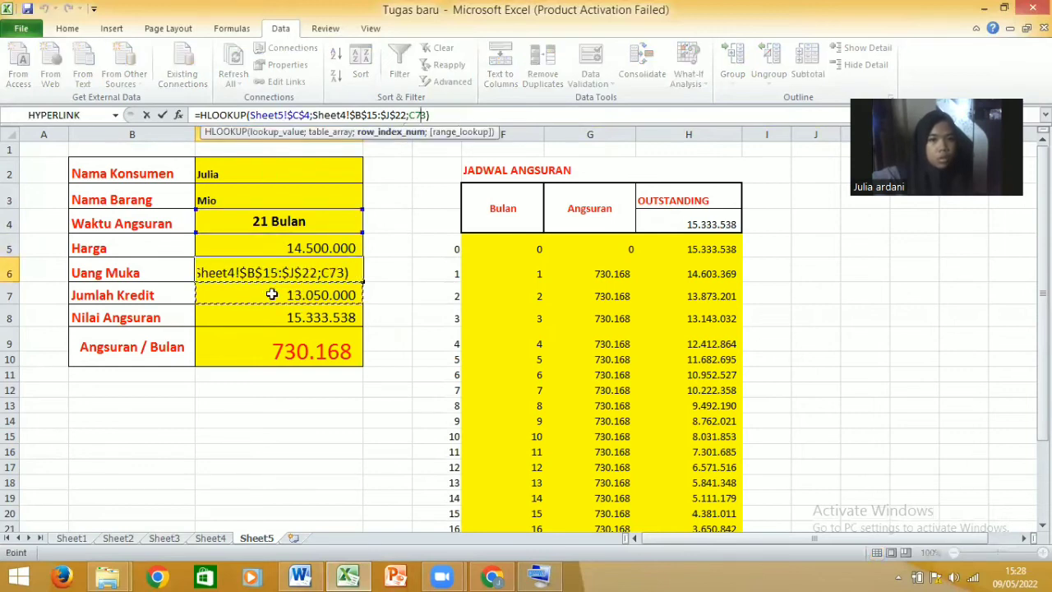
key("BackSpace")
key("BackSpace")
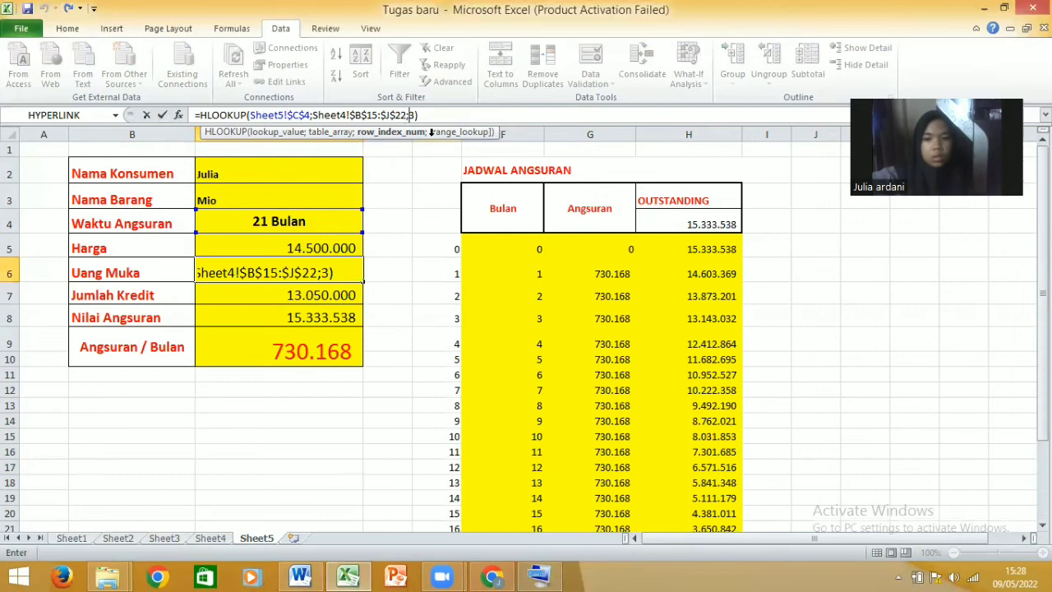
key("Delete")
type("4")
key("Return")
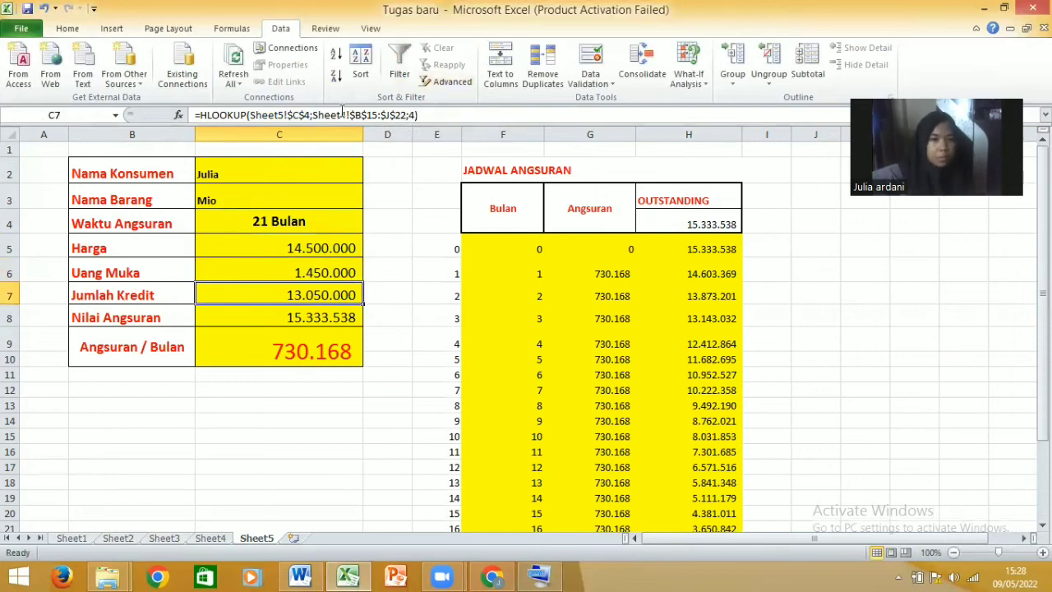
Check the Angsuran Per Bulan and Nilai Angsuran rows on Sheet4 against the HLOOKUP row indexes in C8 and C9 on Sheet5.
left_click(212, 538)
left_click(150, 483)
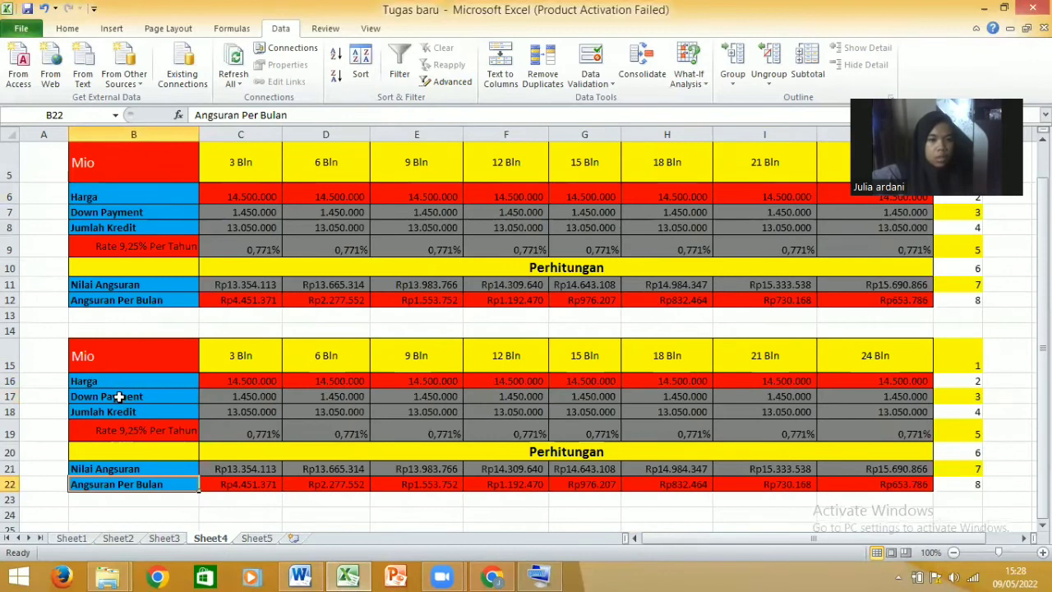
left_click(141, 469)
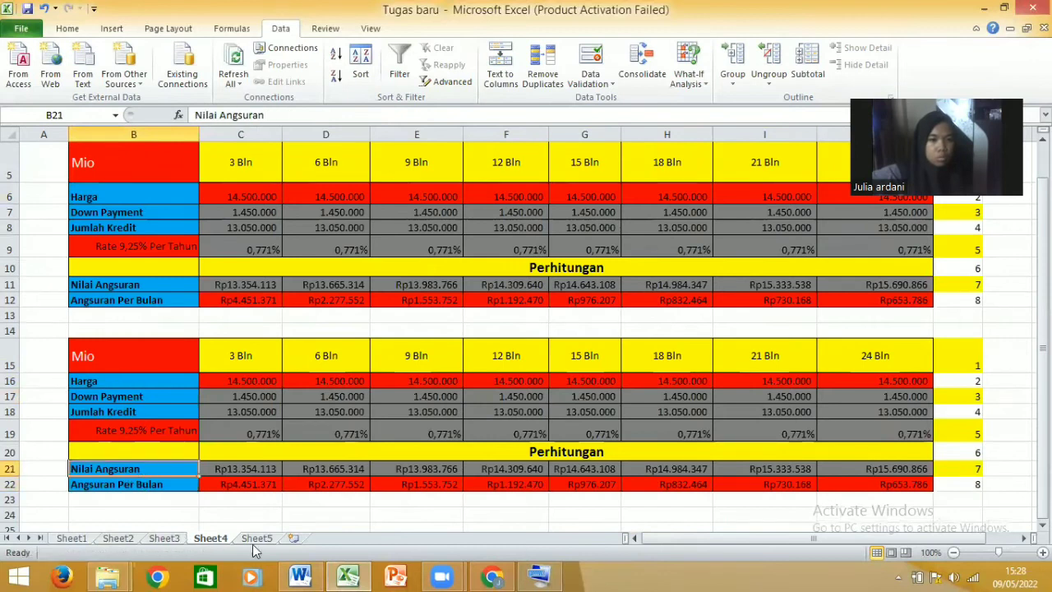
left_click(257, 537)
left_click(328, 318)
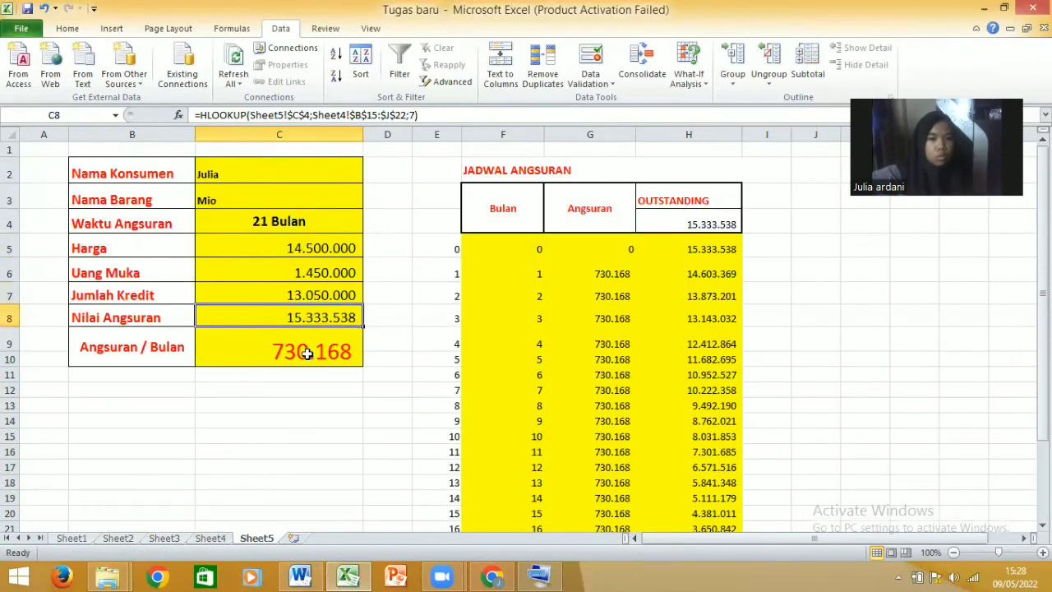
left_click(164, 358)
left_click(287, 359)
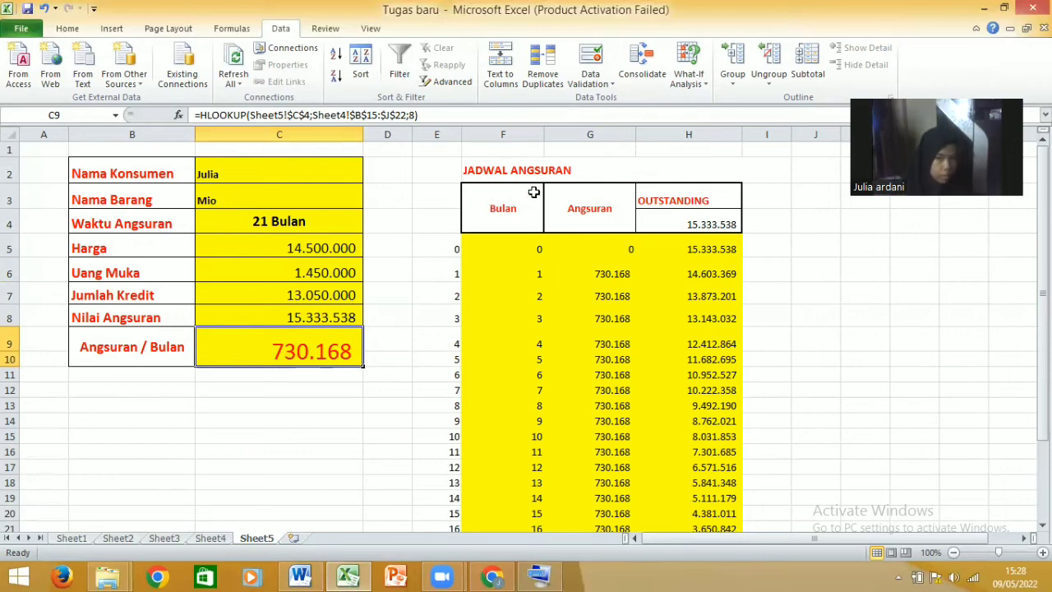
Review the Outstanding link in H4 against Nilai Angsuran in C8, and inspect the month 0 cells F5 to H5.
left_click(731, 226)
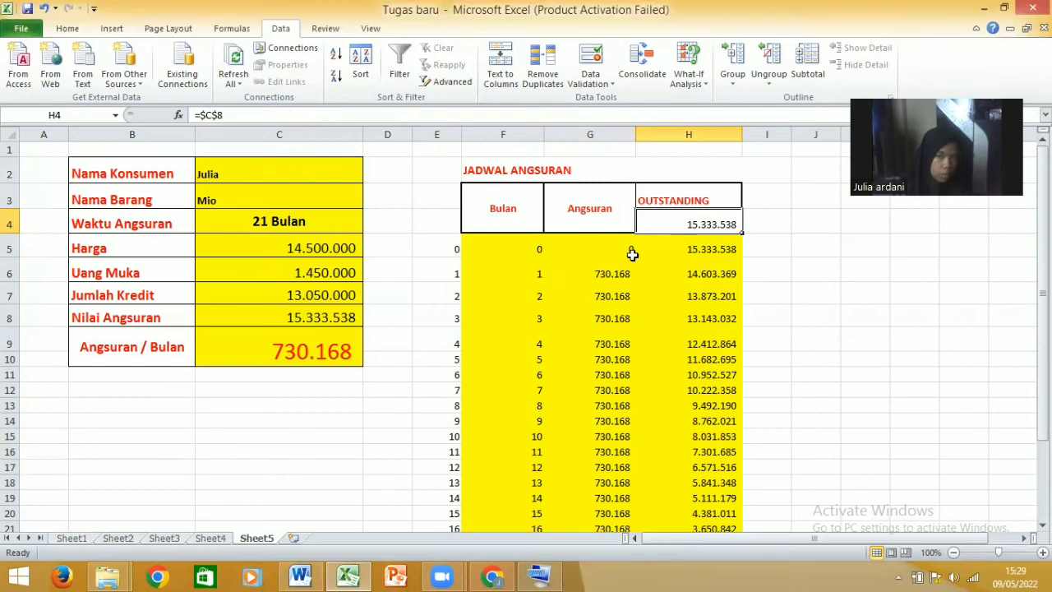
left_click(238, 318)
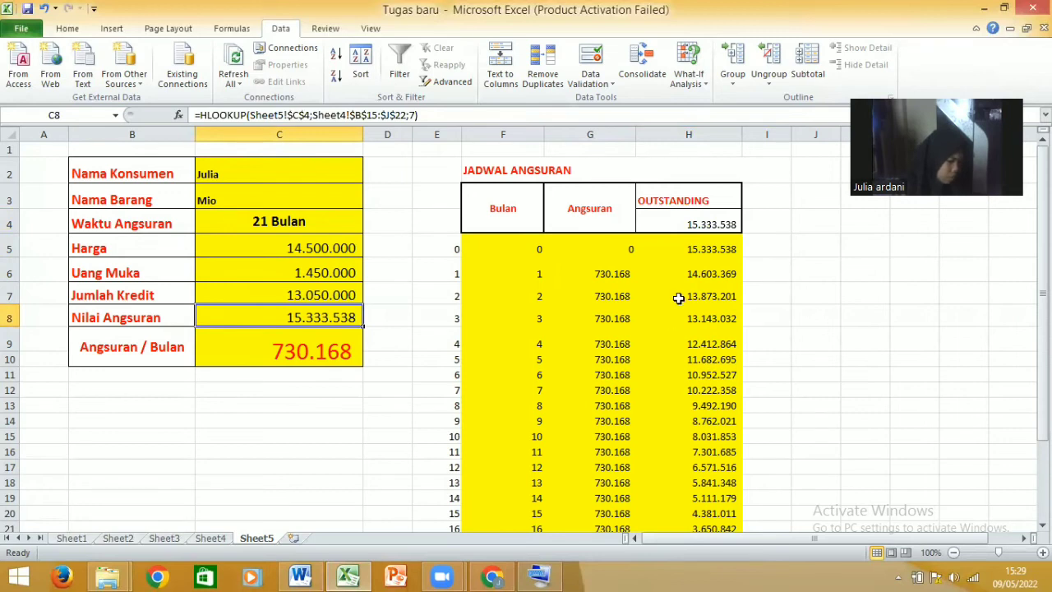
left_click(530, 246)
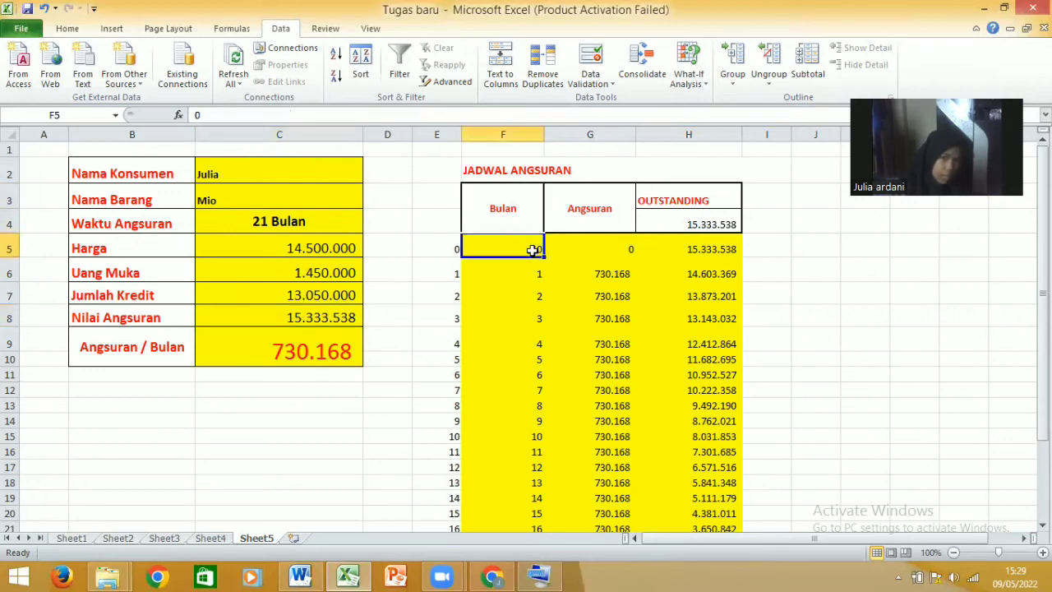
left_click(623, 249)
left_click(707, 247)
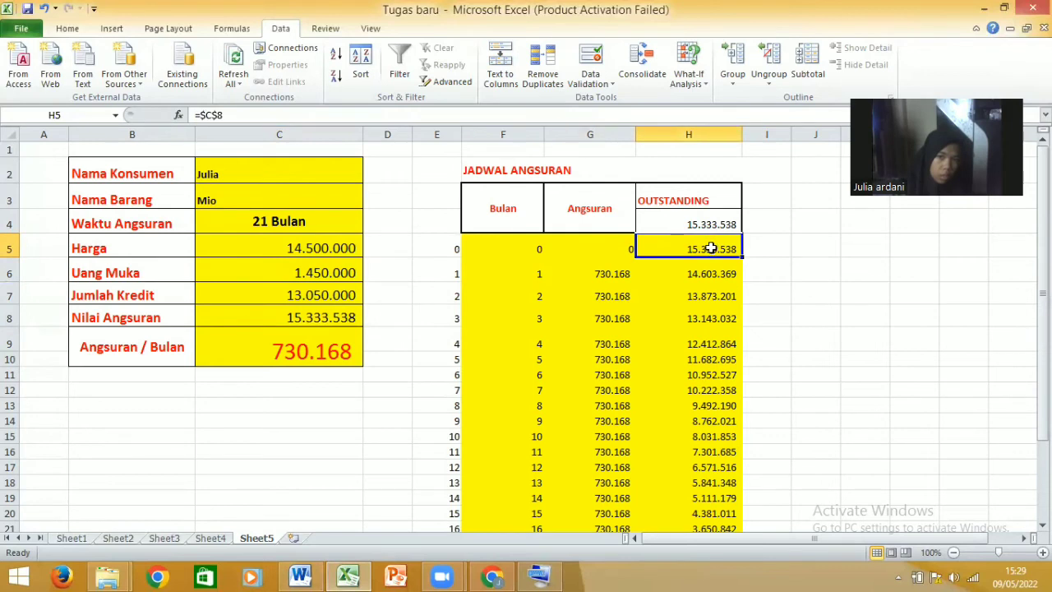
Examine the IF formula for Bulan in F6 alongside the helper month number it references in E6.
left_click(517, 273)
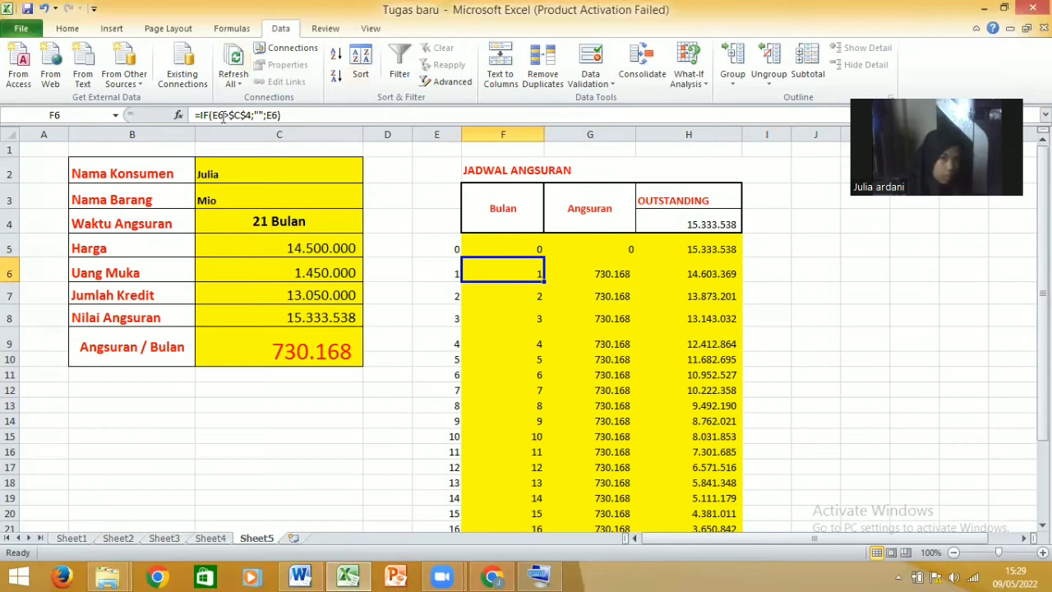
left_click(444, 272)
left_click(446, 233)
left_click(454, 268)
left_click(543, 275)
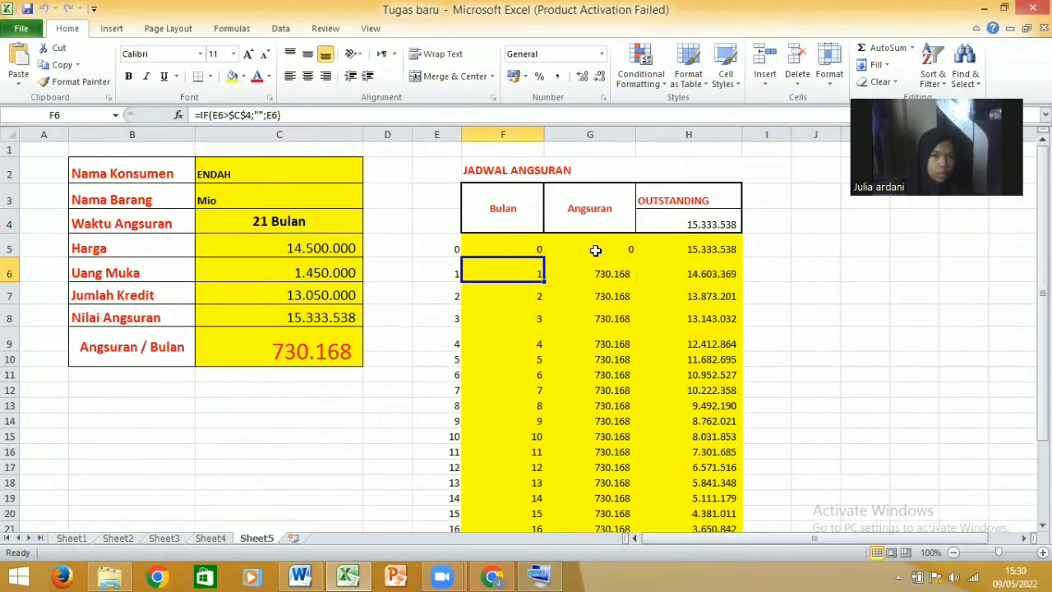
Examine the arguments of the Angsuran IF formula in G6 without changing it, and dismiss the Office activation wizard.
left_click(599, 273)
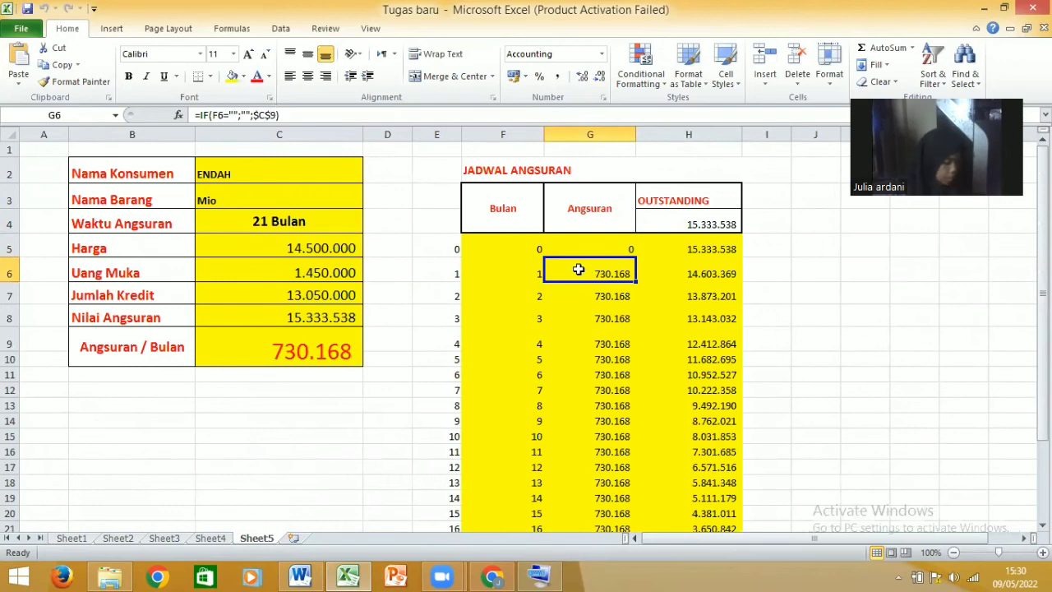
left_click(243, 114)
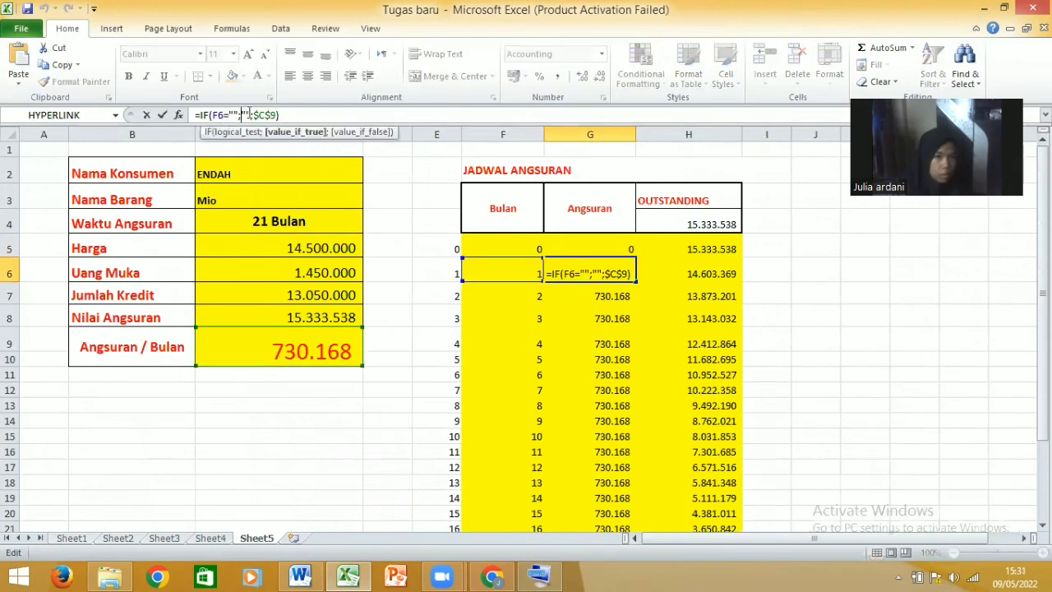
left_click(606, 273)
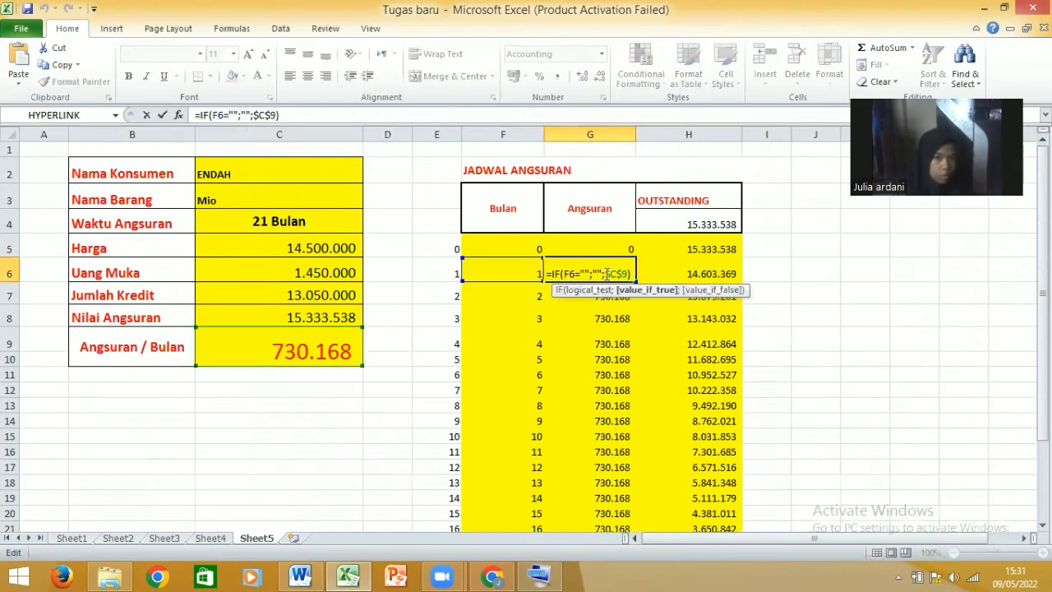
key("Right")
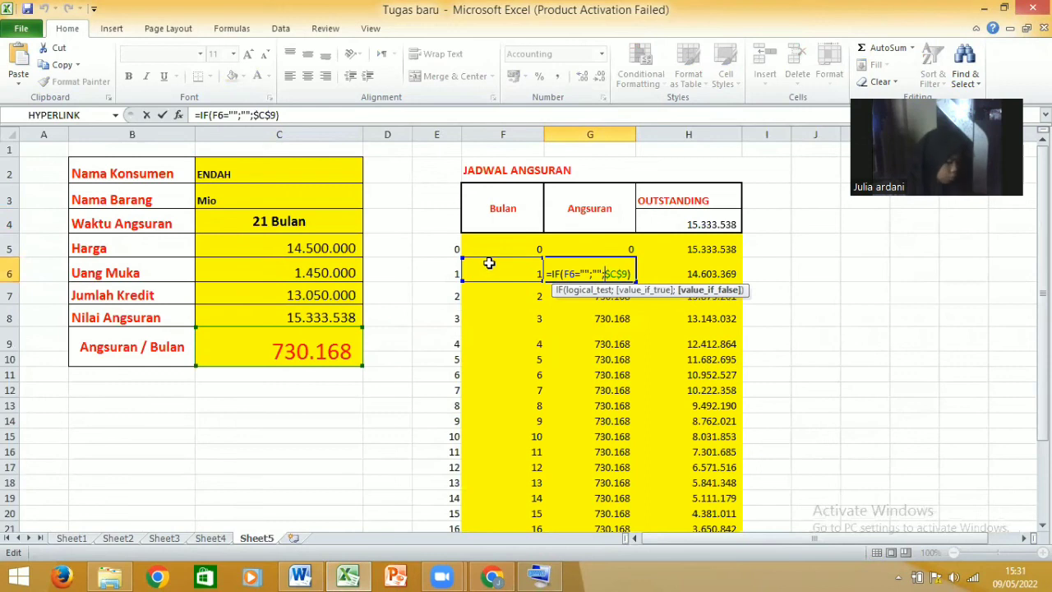
key("Return")
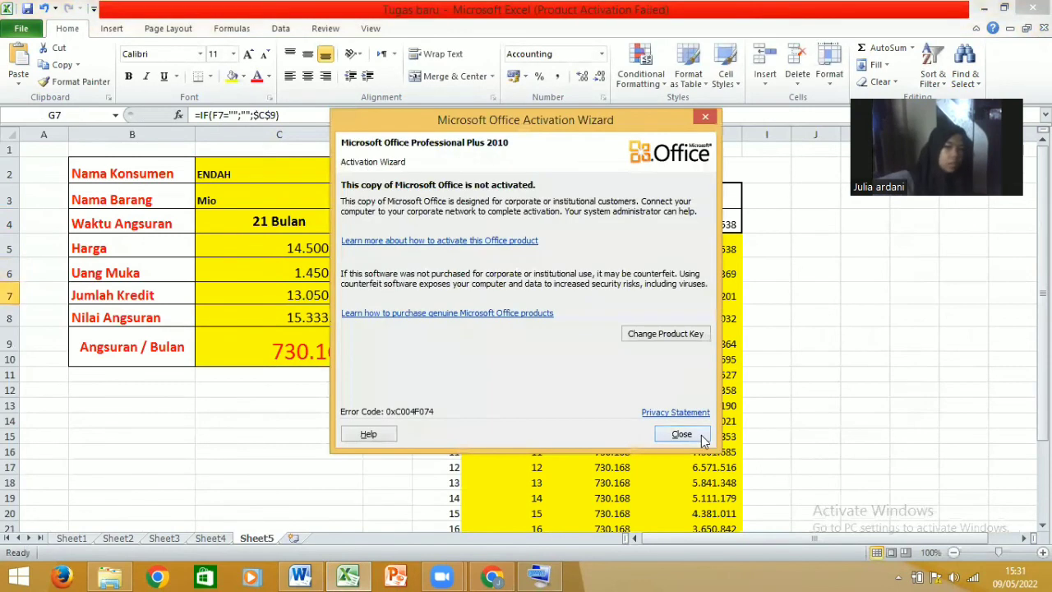
left_click(681, 434)
Examine the value_if_true and value_if_false arguments of the Outstanding IF formula in H7, leaving the formula as is.
left_click(690, 293)
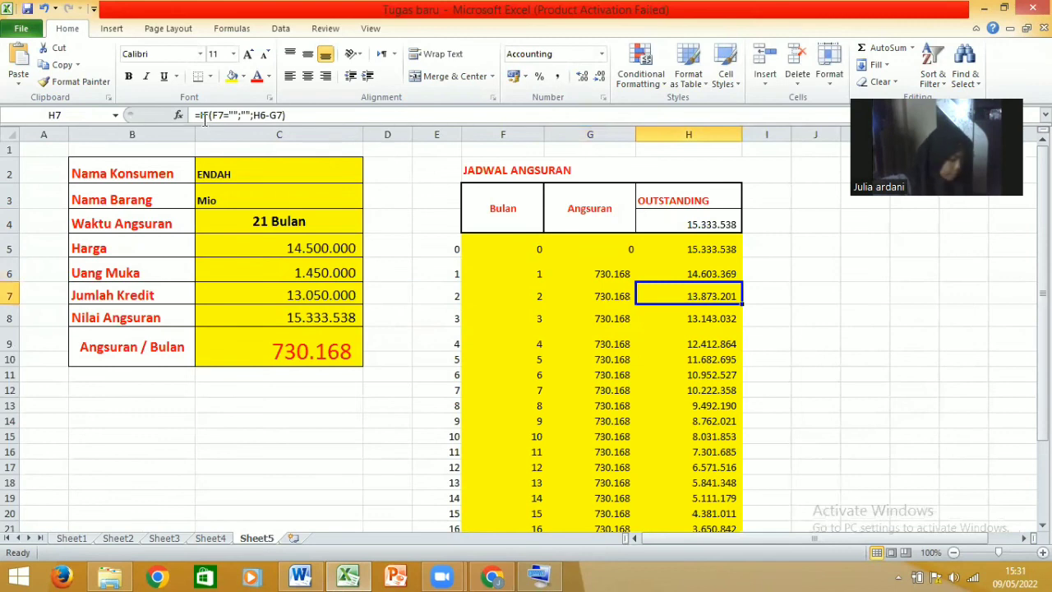
double_click(686, 301)
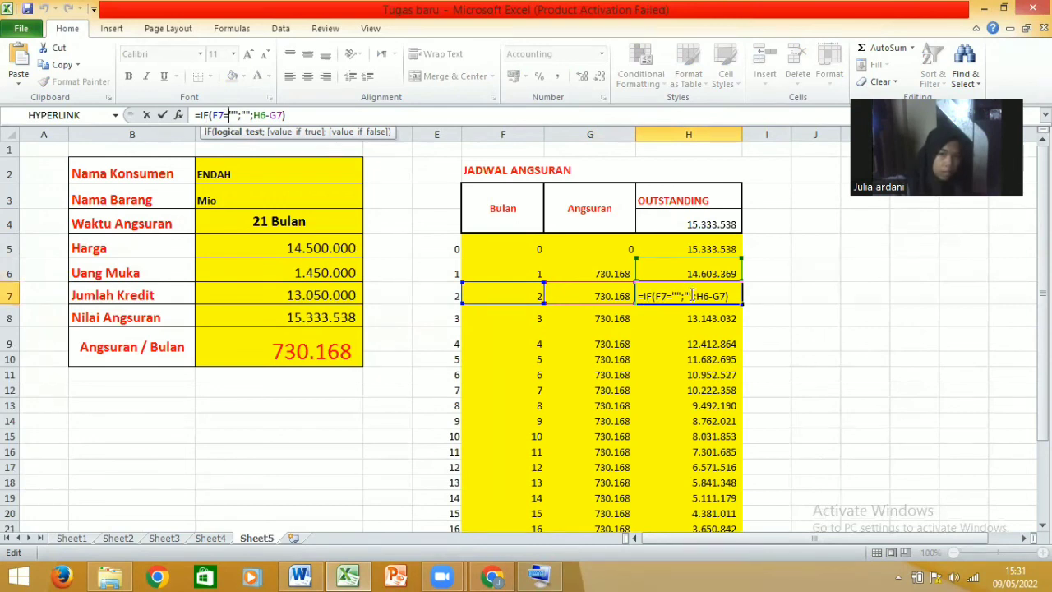
left_click(296, 133)
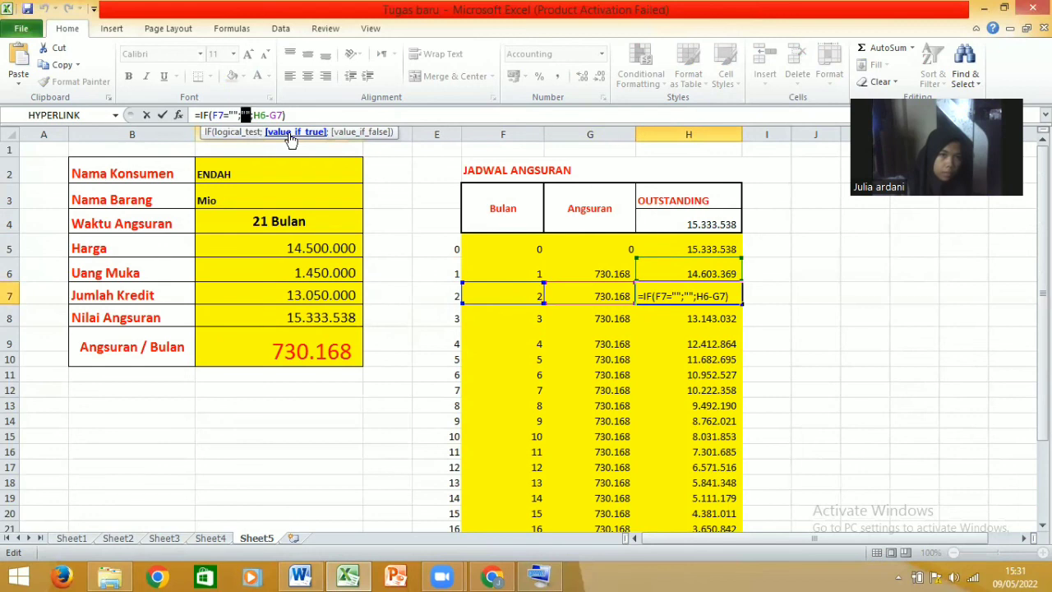
left_click(348, 136)
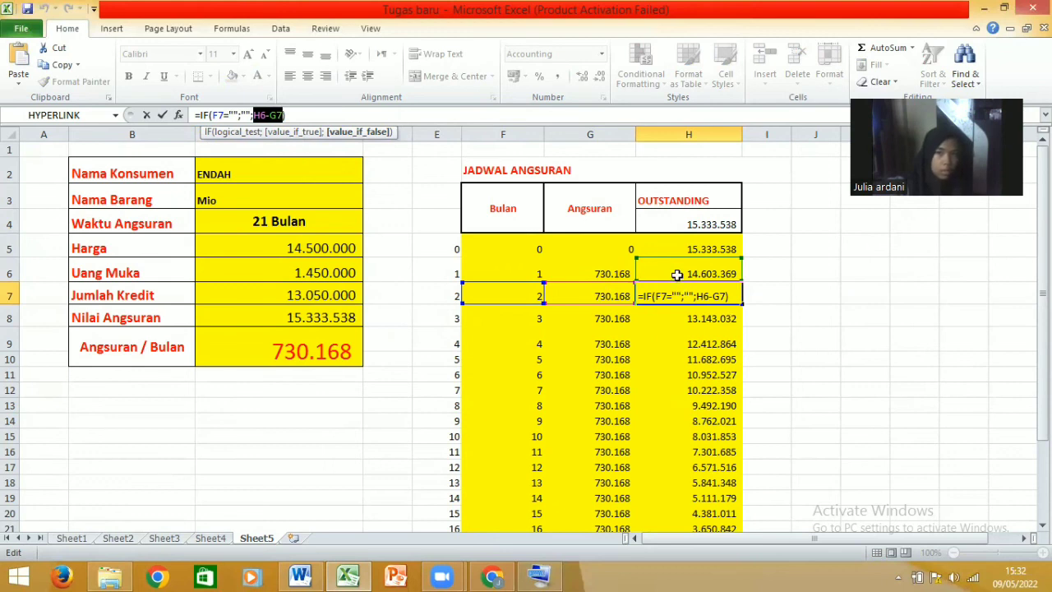
key("Return")
Look over the rest of the JADWAL ANGSURAN schedule, and switch to the Word document with the course assignment.
scroll(634, 321, "down", 3)
scroll(634, 320, "up", 3)
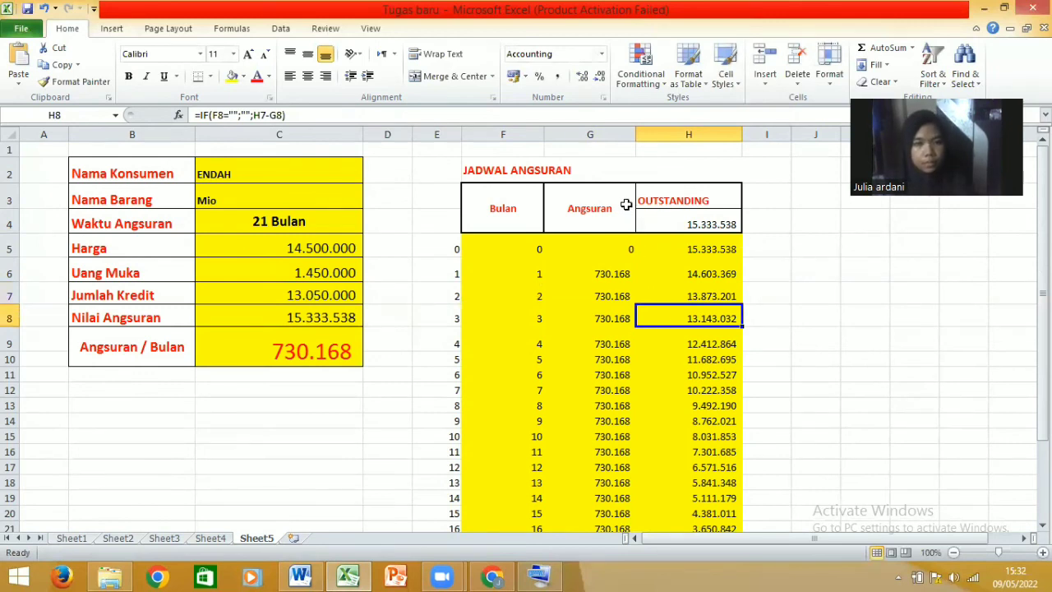
left_click(304, 576)
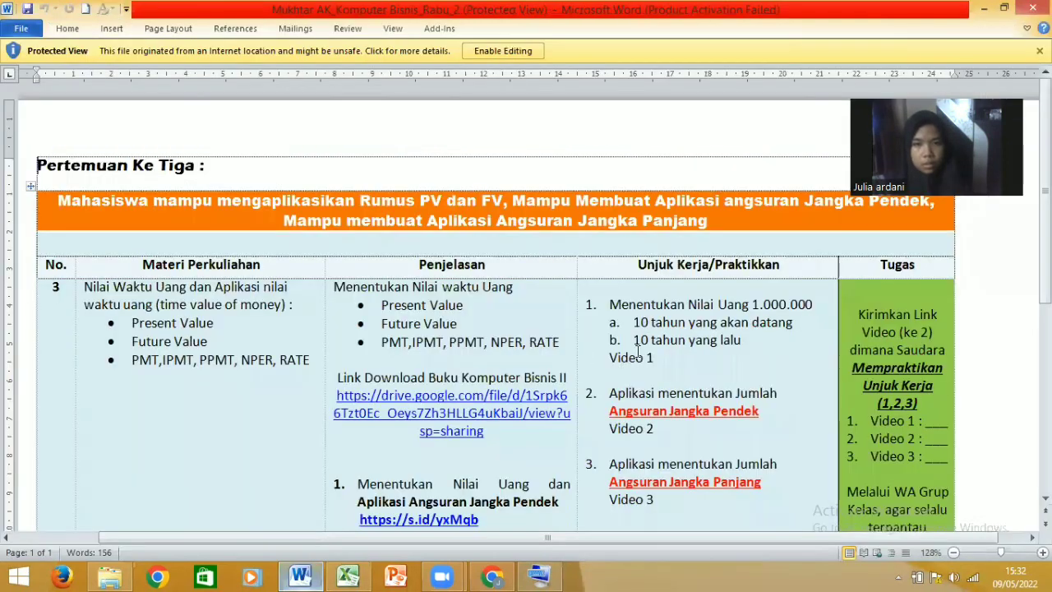